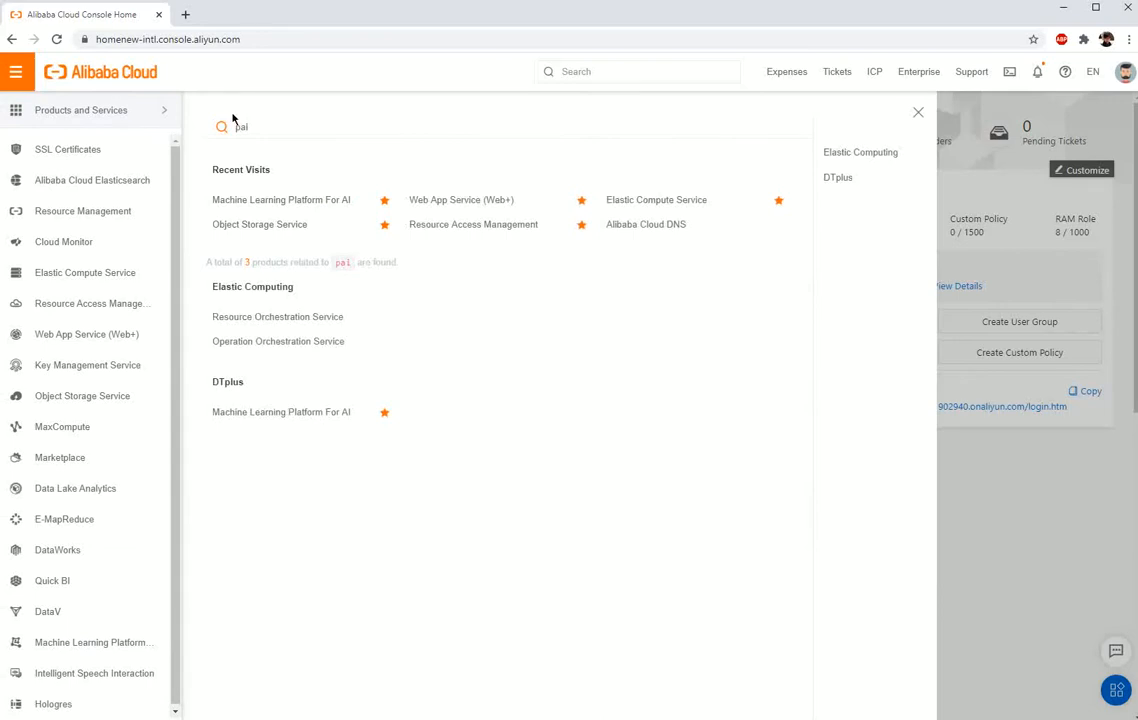
Open Computer Vision Model Training in Machine Learning Platform For AI and switch the region to Singapore
left_click(348, 413)
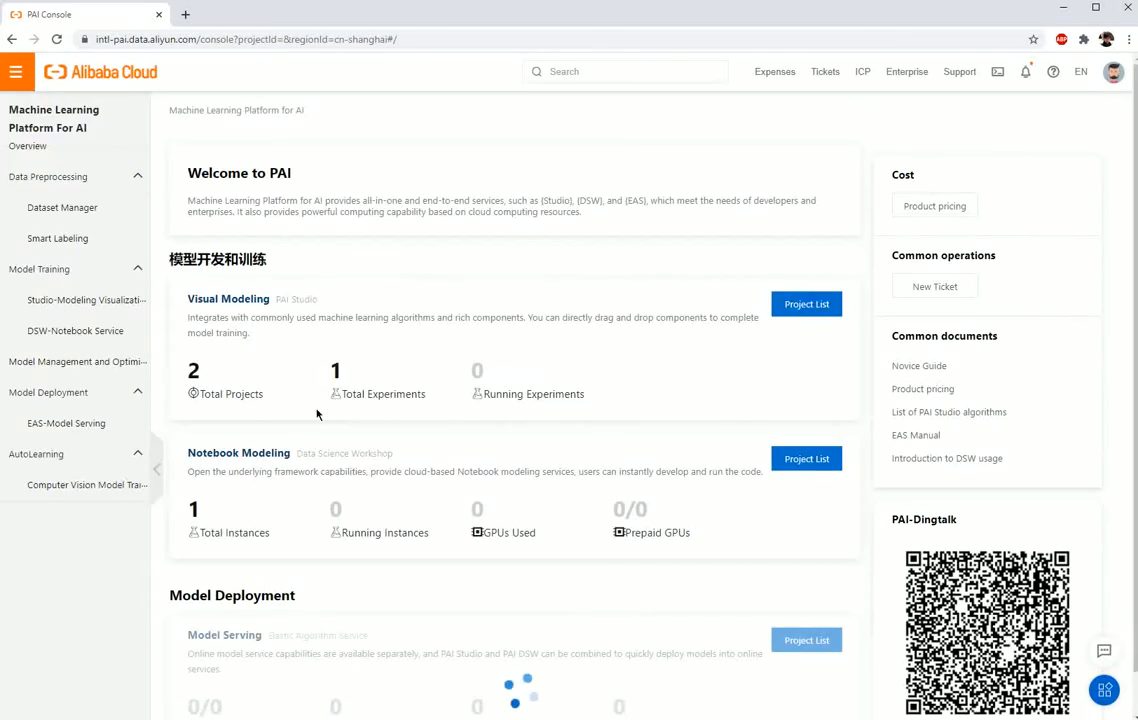
left_click(122, 486)
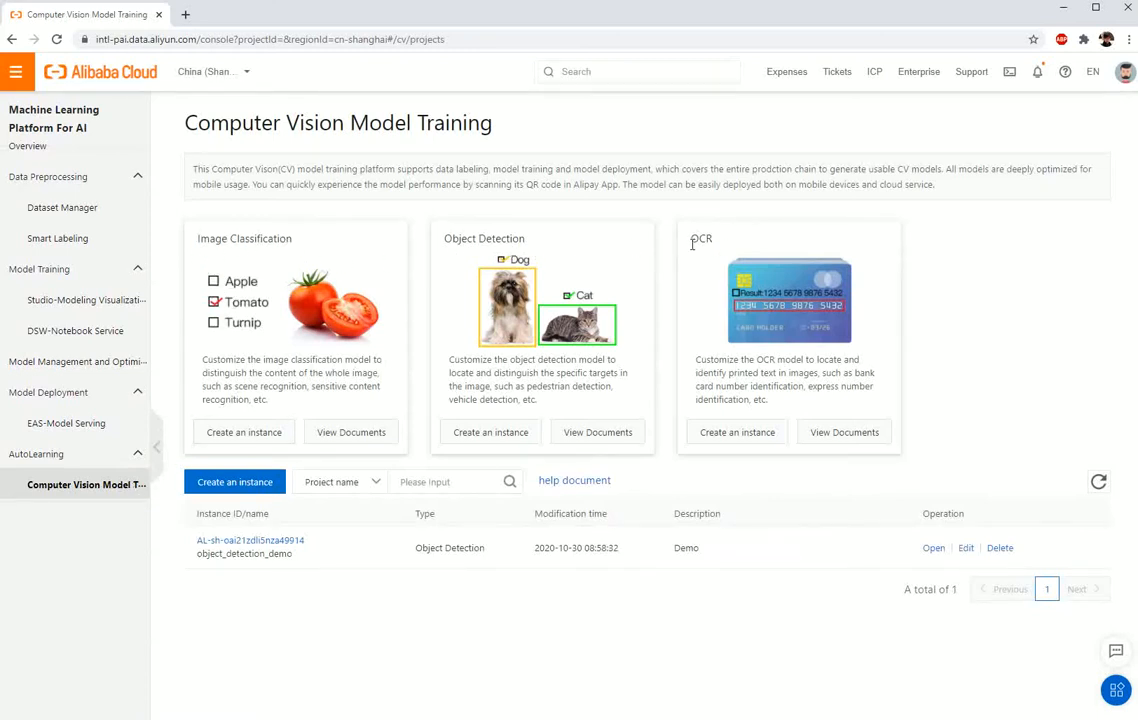
left_click(241, 77)
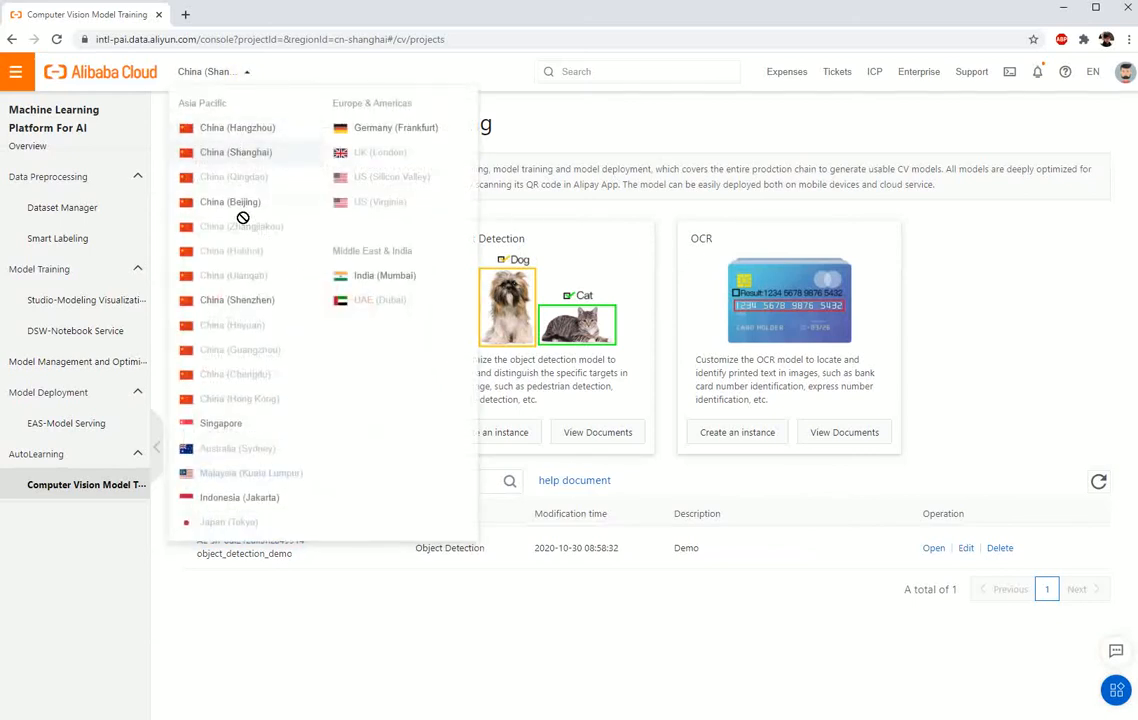
left_click(250, 430)
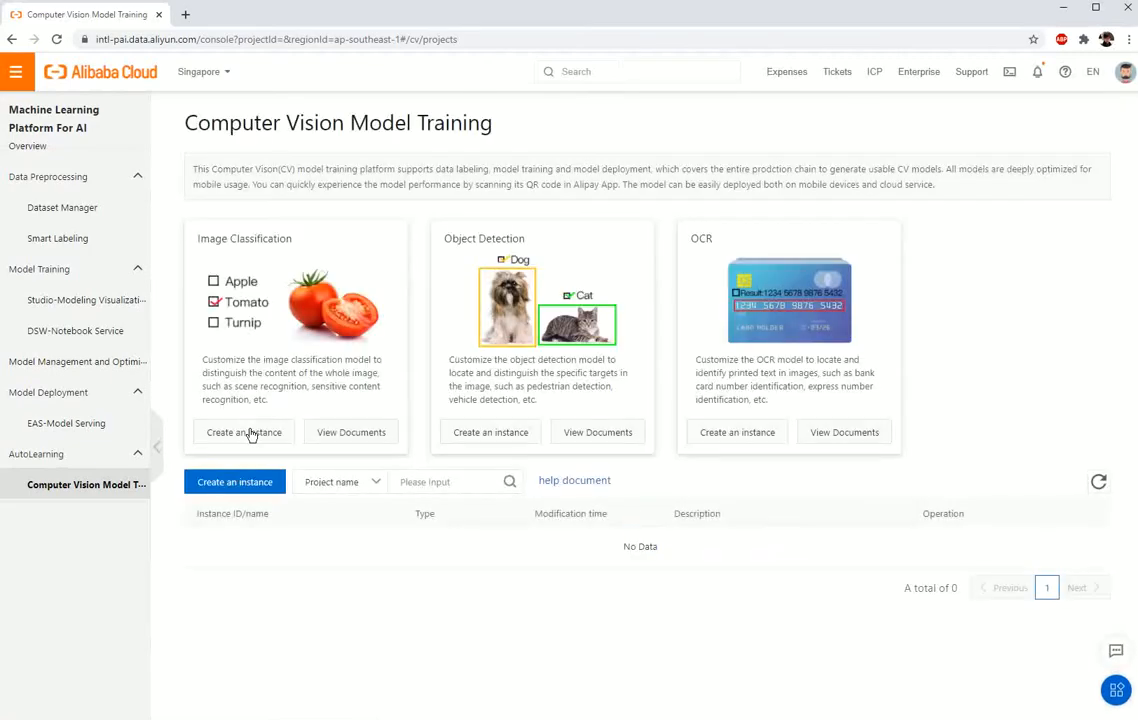
Create and open an Object Detection instance named Object_Detection_Demo, described as "Demo for building a custom object detection model using PAI Autolearning"
left_click(217, 479)
left_click(699, 143)
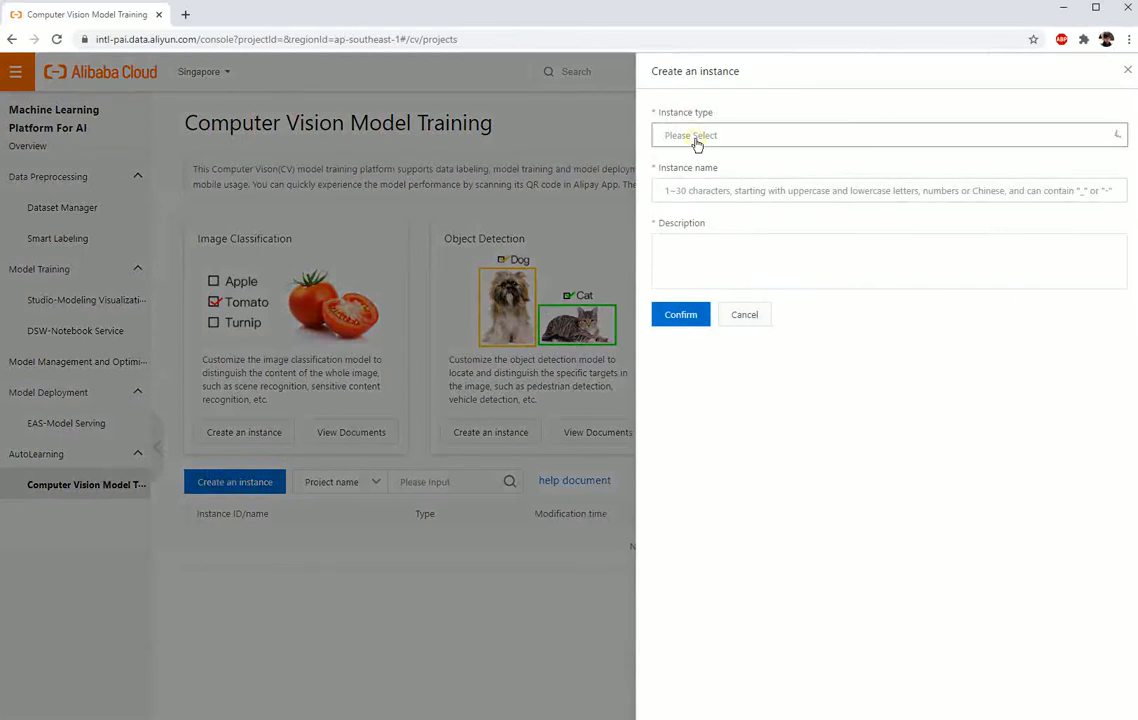
left_click(722, 198)
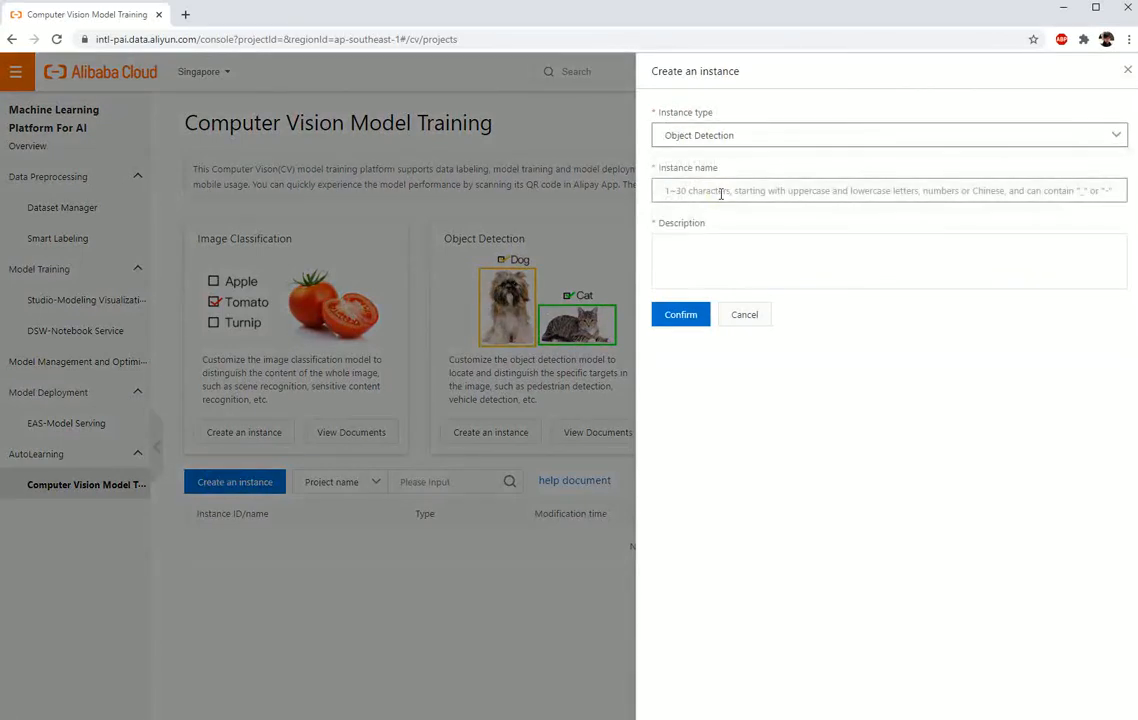
left_click(721, 191)
type("Object_Detection_Demo")
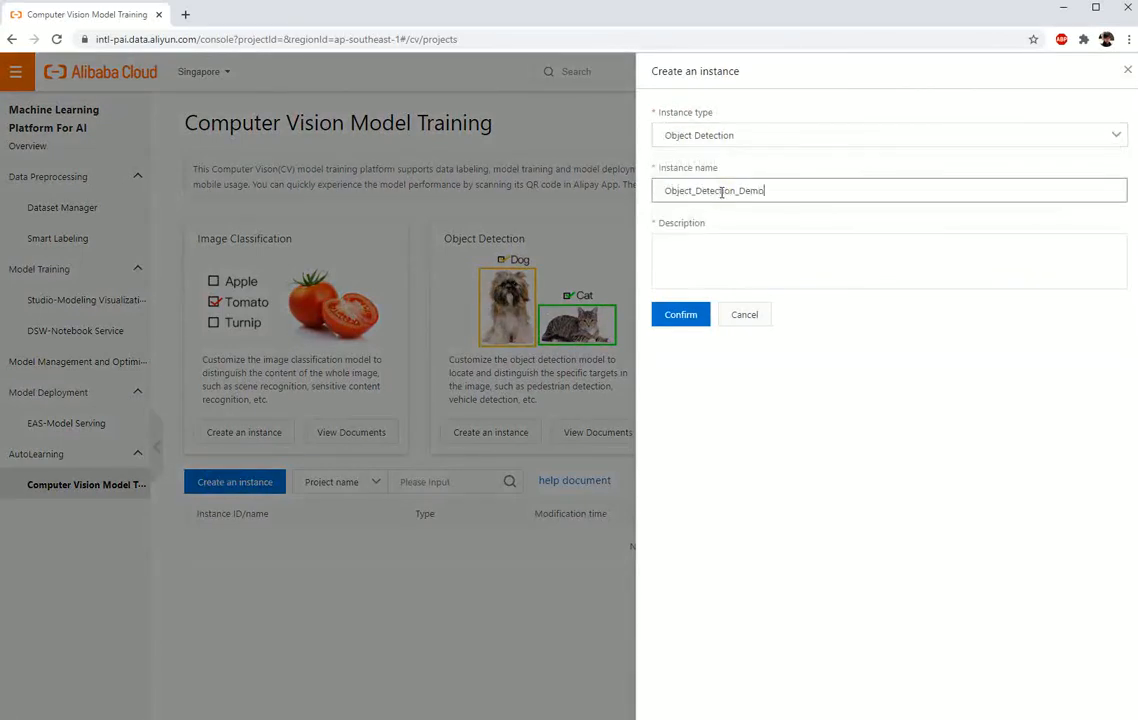
key("Tab")
type("Demo for building a custom object detection model using PAI Auto")
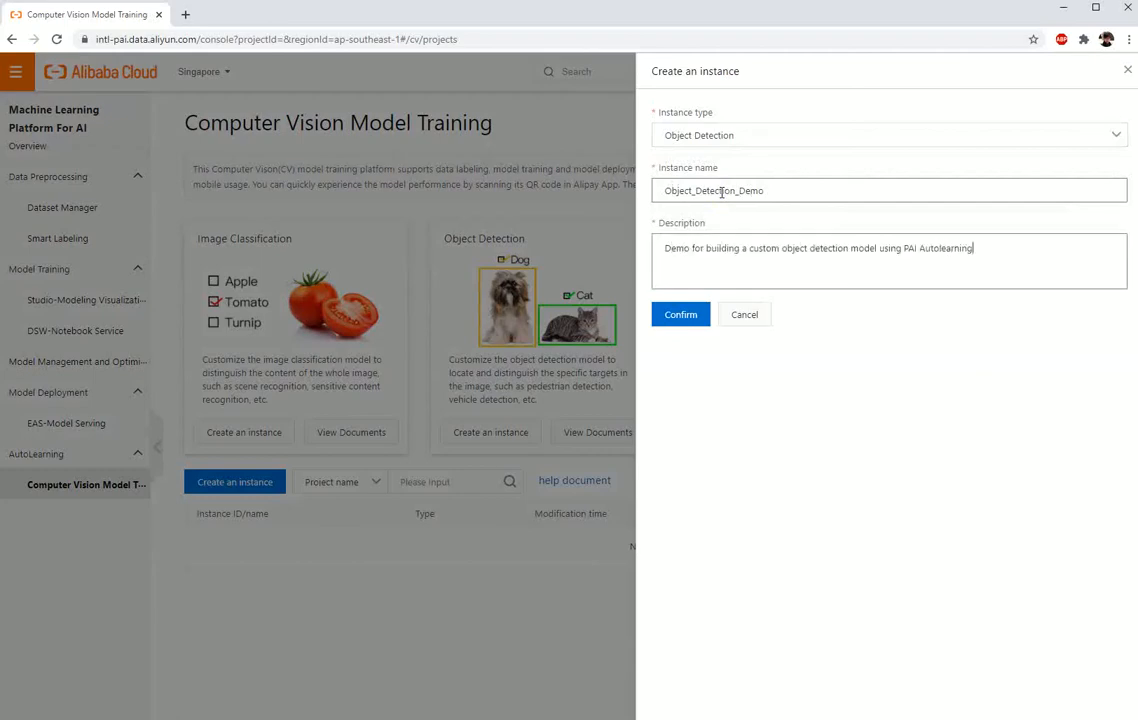
left_click(700, 314)
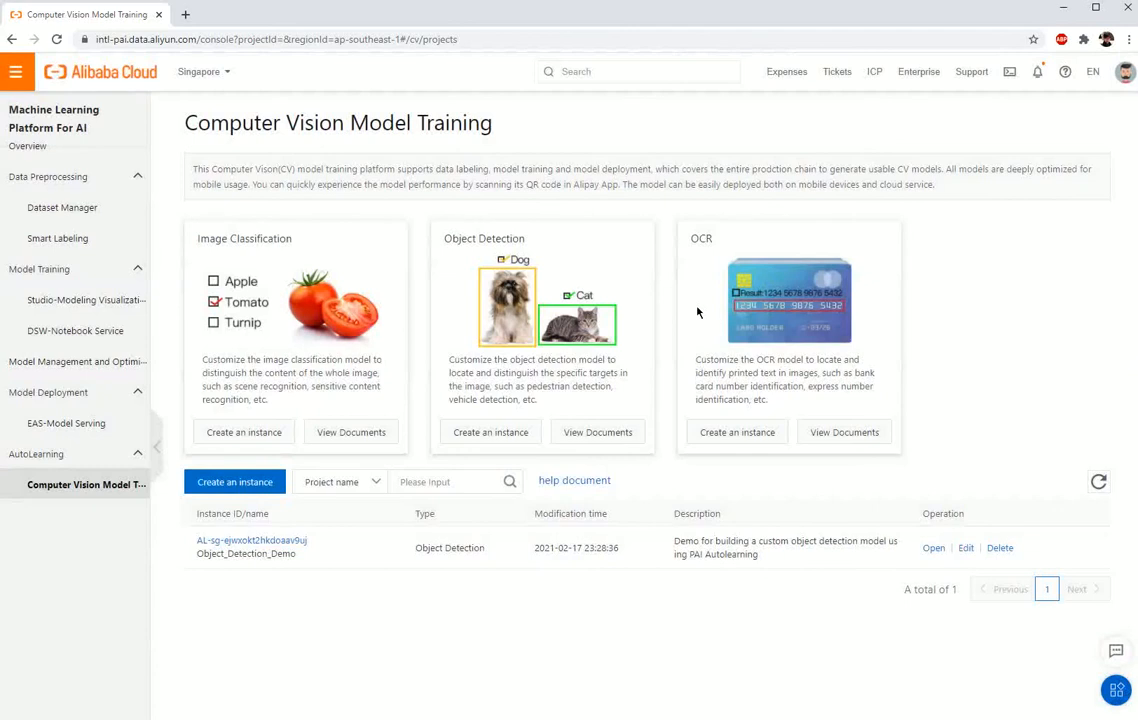
left_click(933, 549)
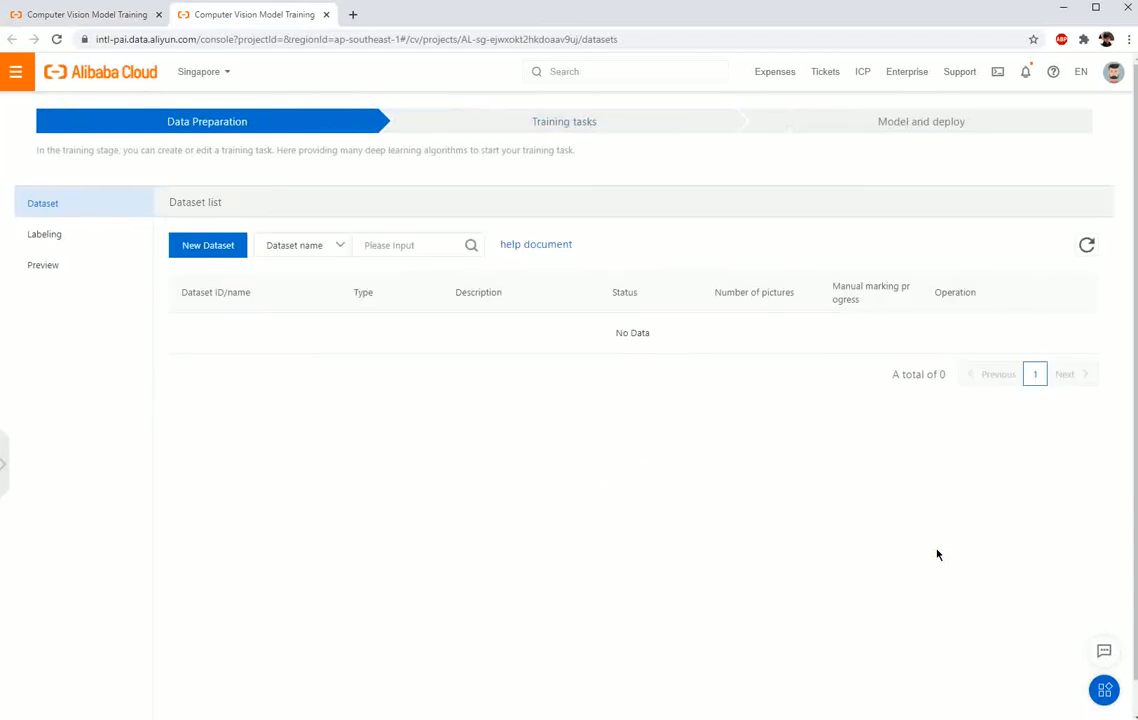
Switch to File Explorer and OSS Browser and upload all images from the ドラえもん ぬいぐるみ folder to pai-autolearning/object_detection/demo/doraemon/
key("alt+Tab")
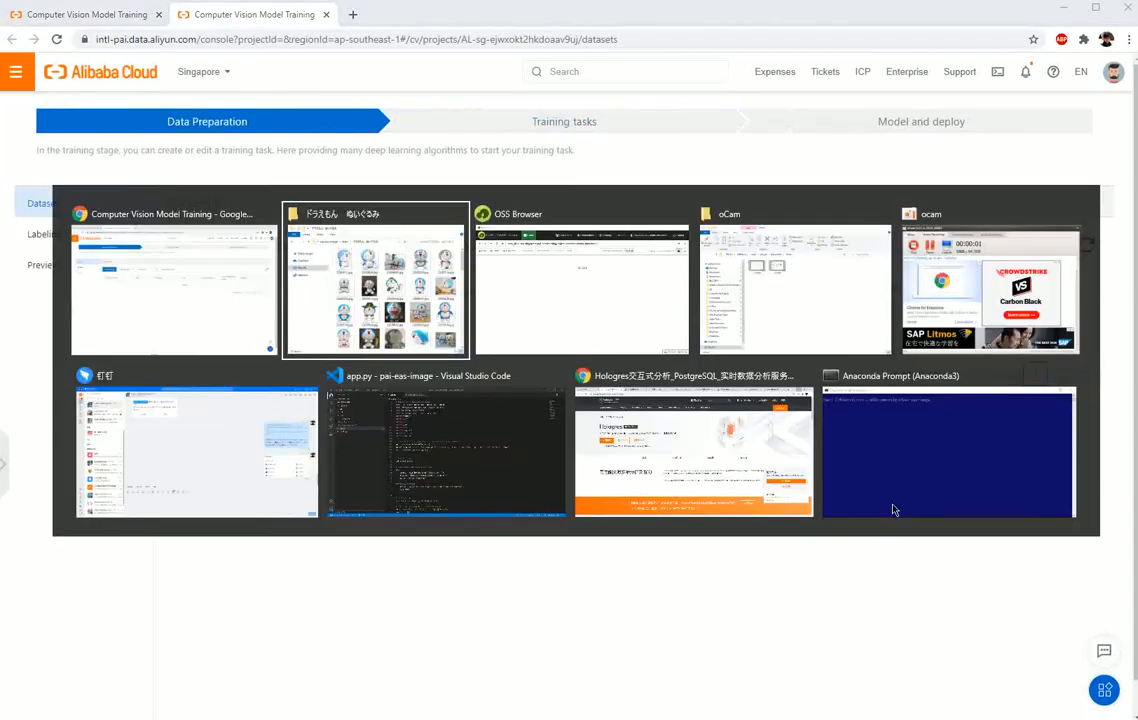
left_click_drag(673, 234, 944, 230)
scroll(870, 477, "down", 1)
scroll(870, 477, "down", 10)
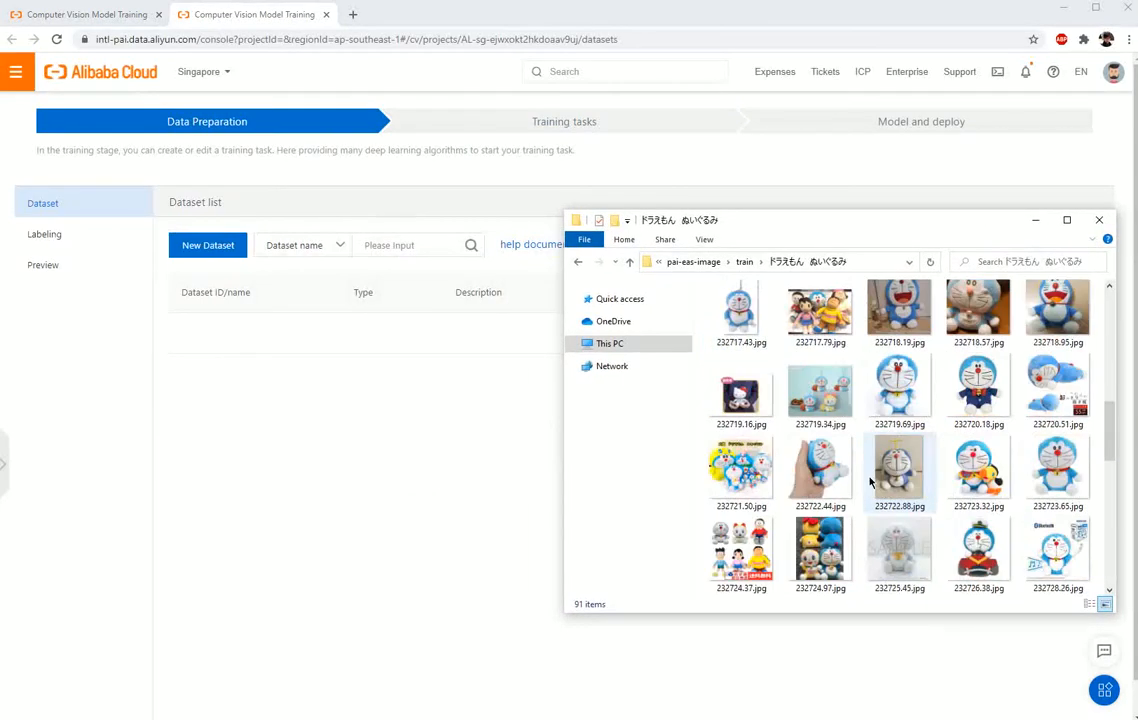
scroll(870, 484, "up", 7)
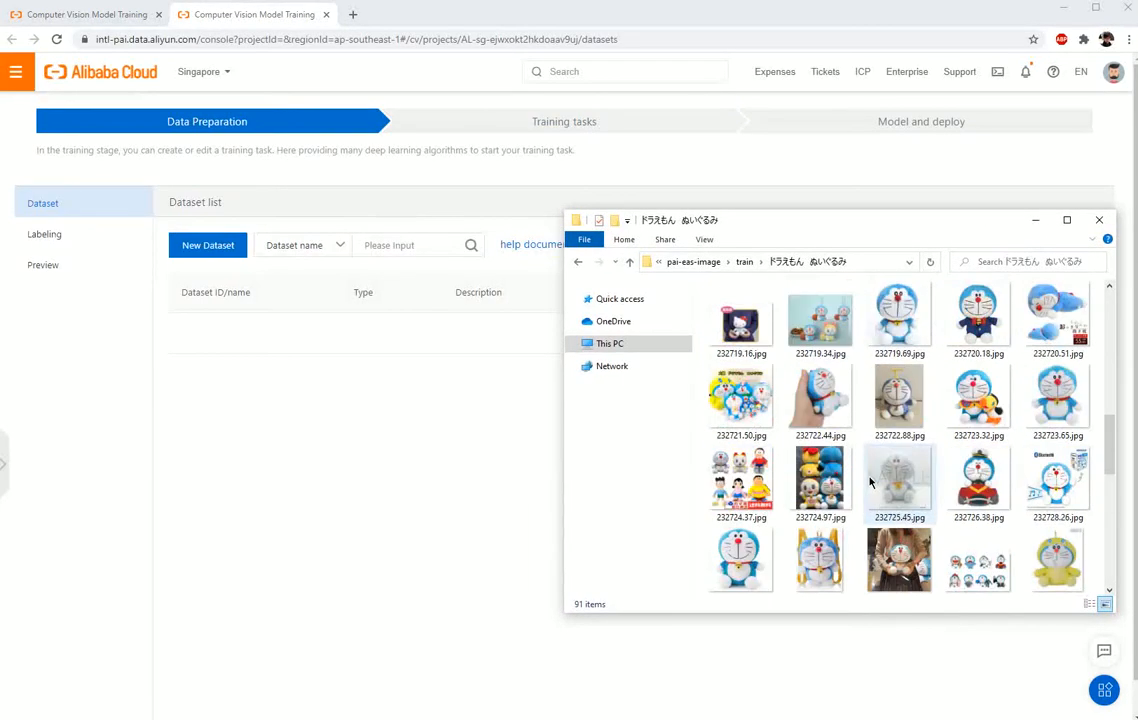
key("alt+Tab")
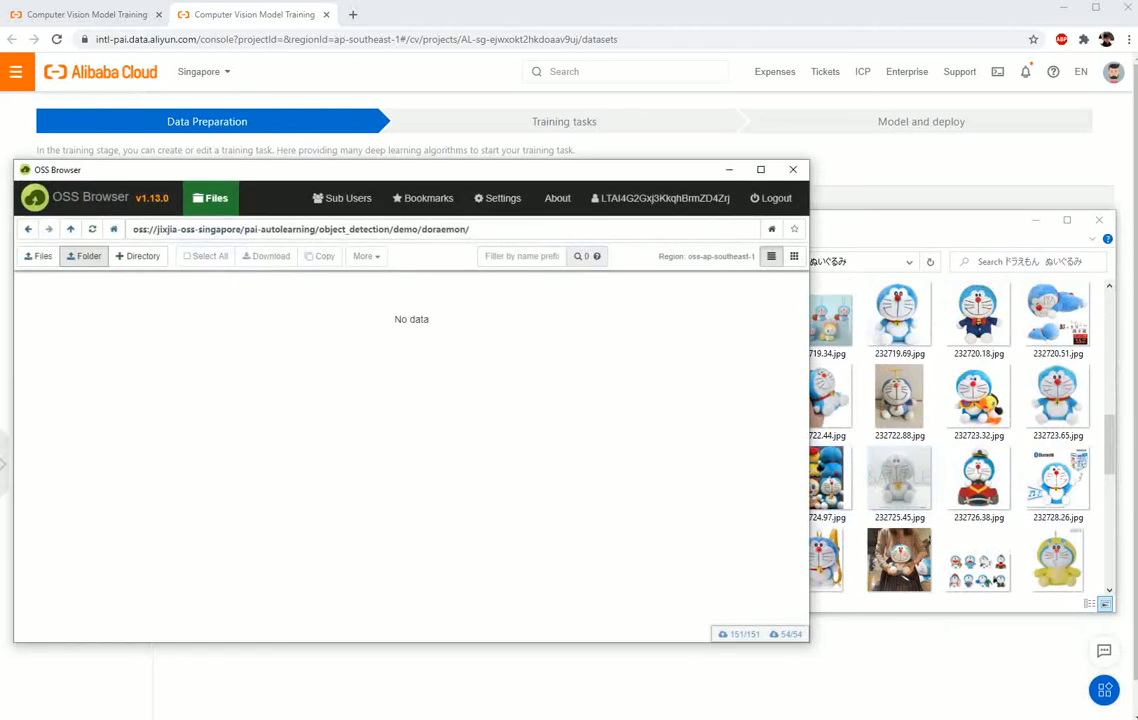
left_click(908, 322)
key("ctrl+a")
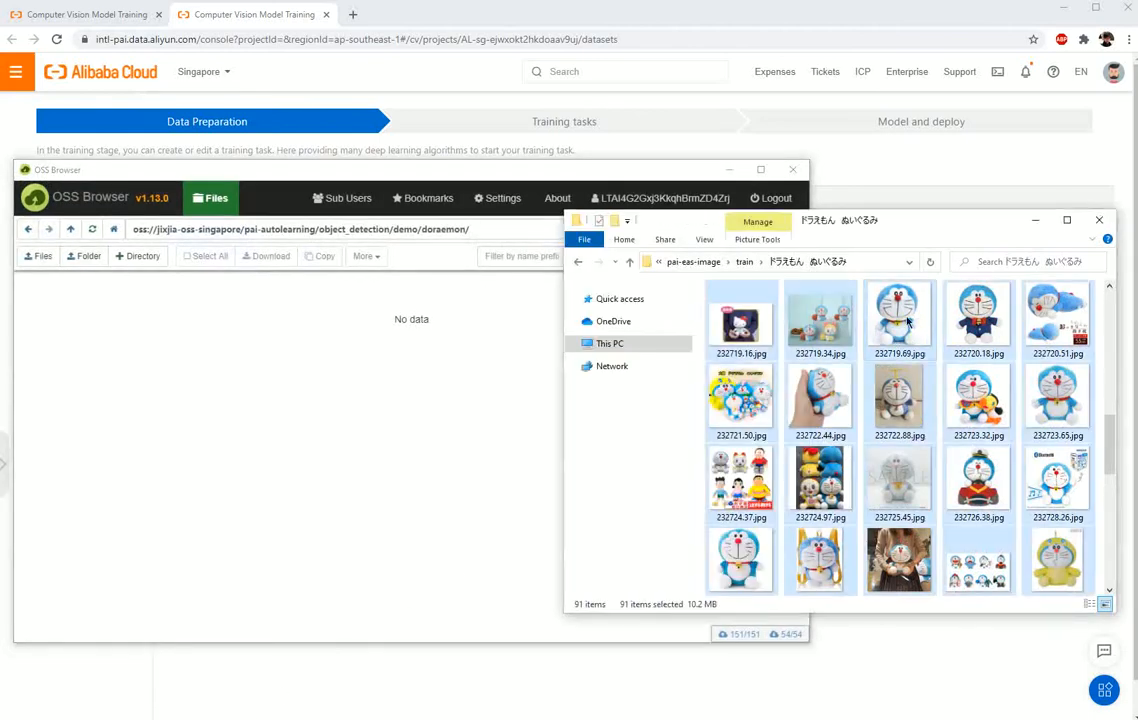
left_click_drag(687, 346, 346, 375)
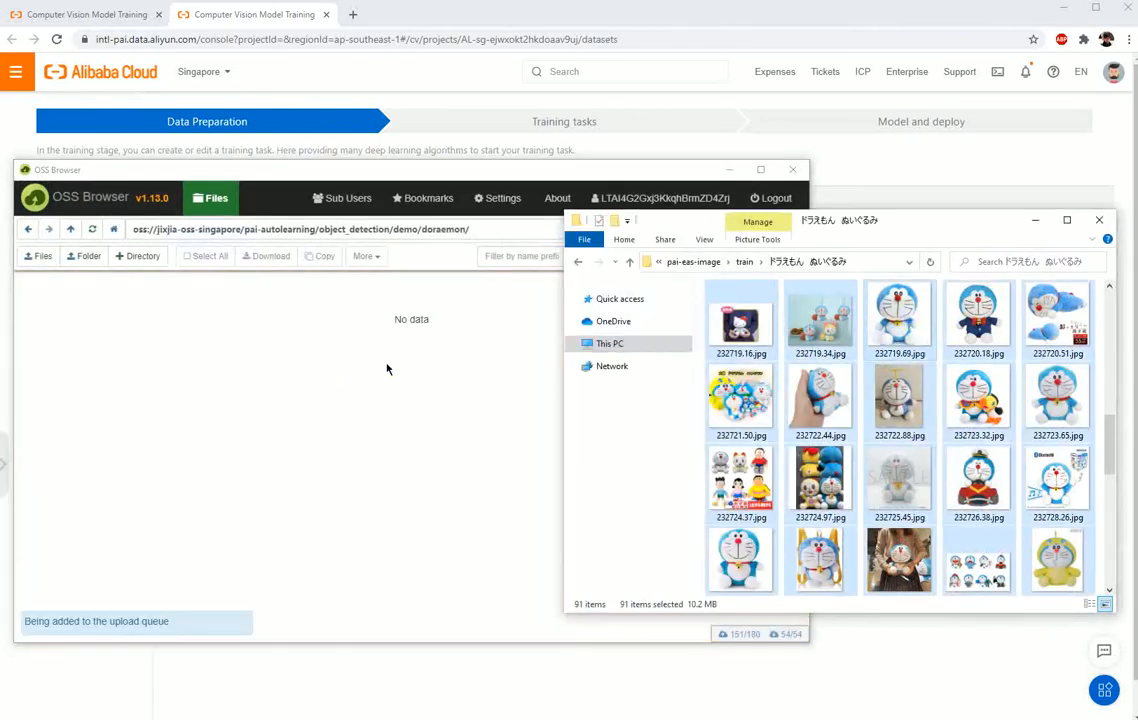
left_click(1035, 220)
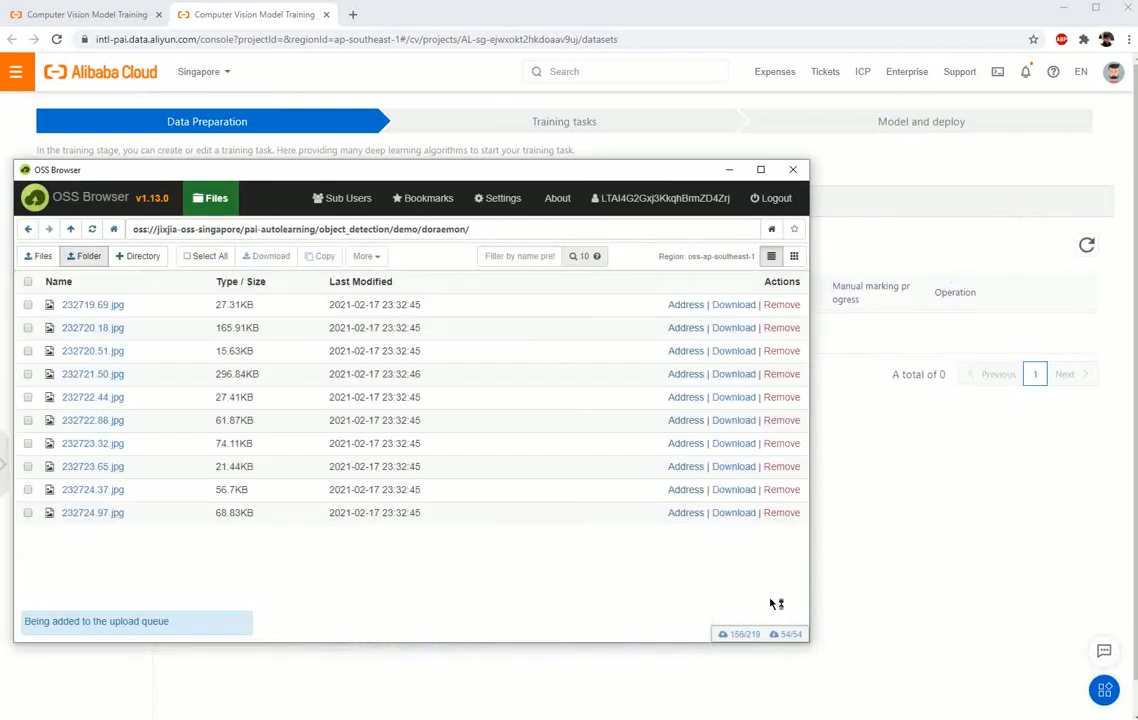
Check the image upload progress in the OSS Browser transfer list and return to the PAI dataset page
left_click(753, 637)
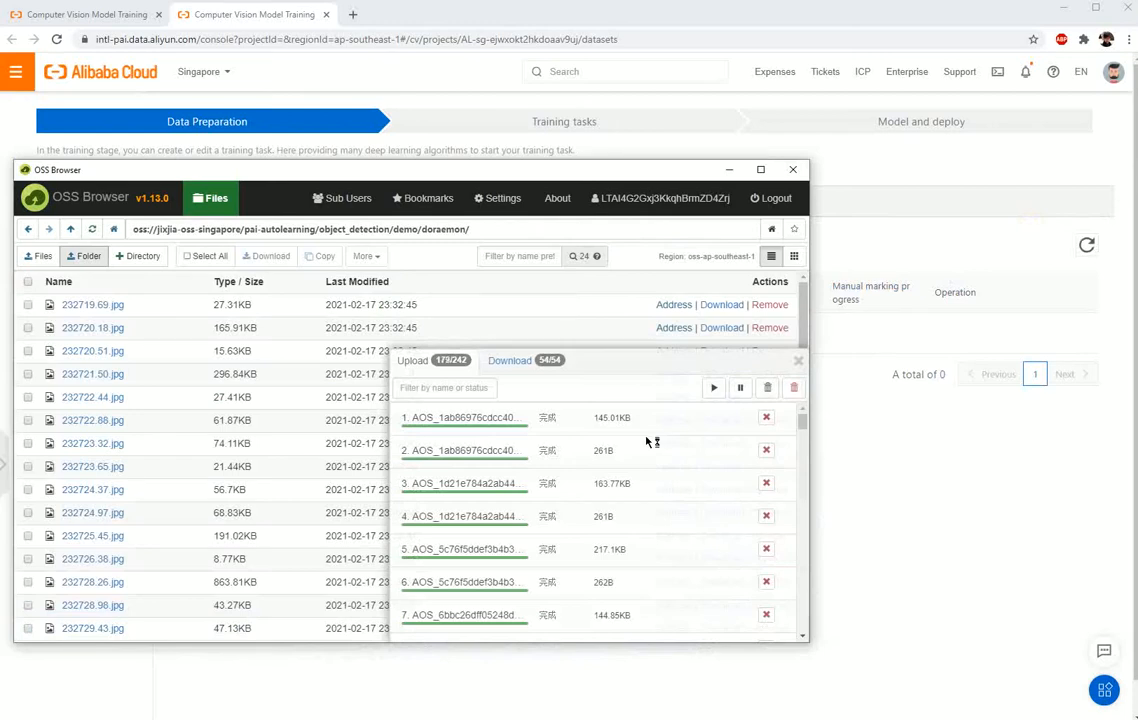
left_click(798, 360)
left_click(730, 170)
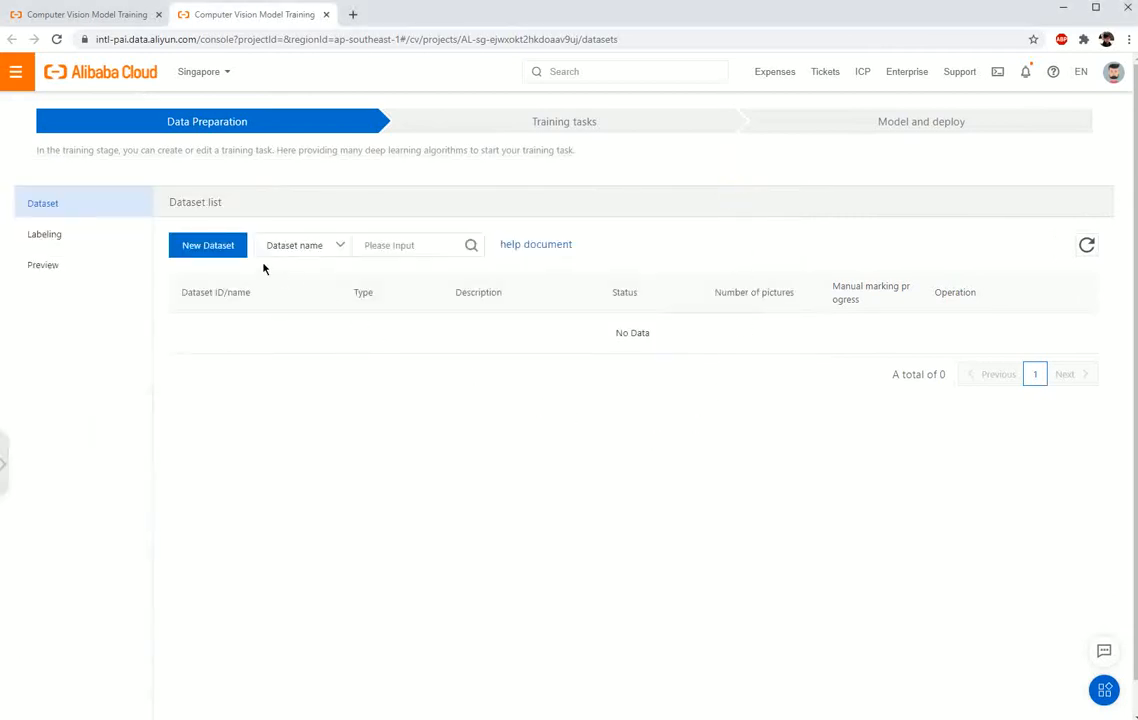
Start a new dataset named doraemon with the description "Doraemon doll sample images"
left_click(236, 254)
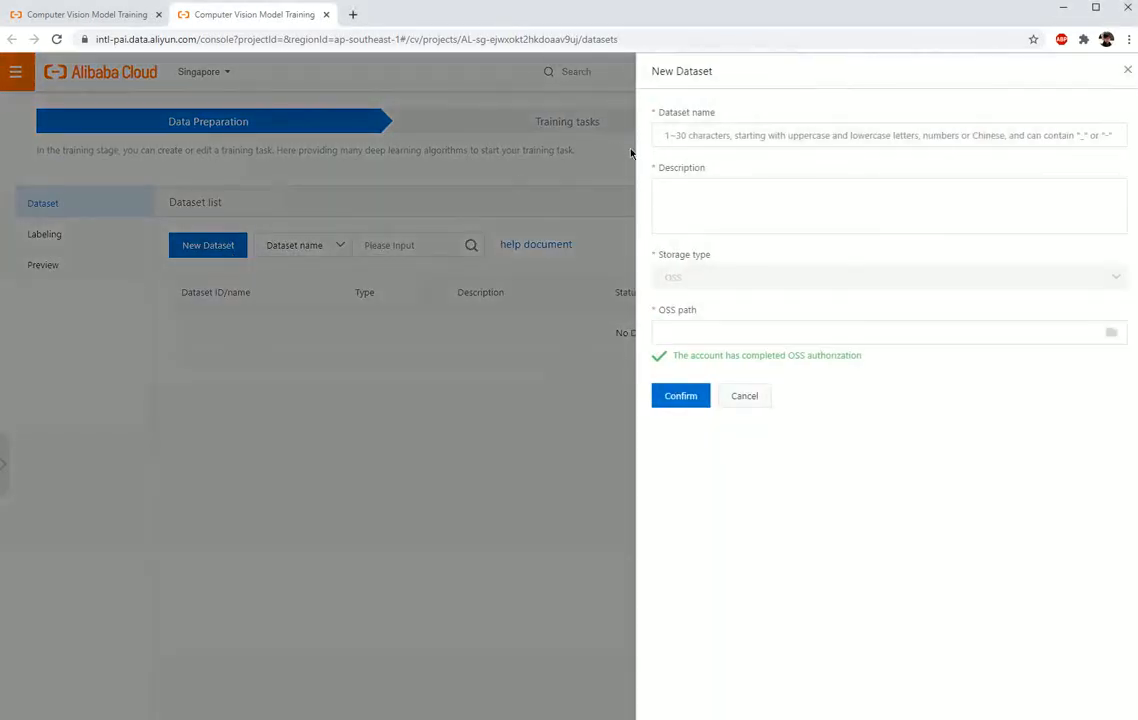
left_click(680, 135)
type("doraemon")
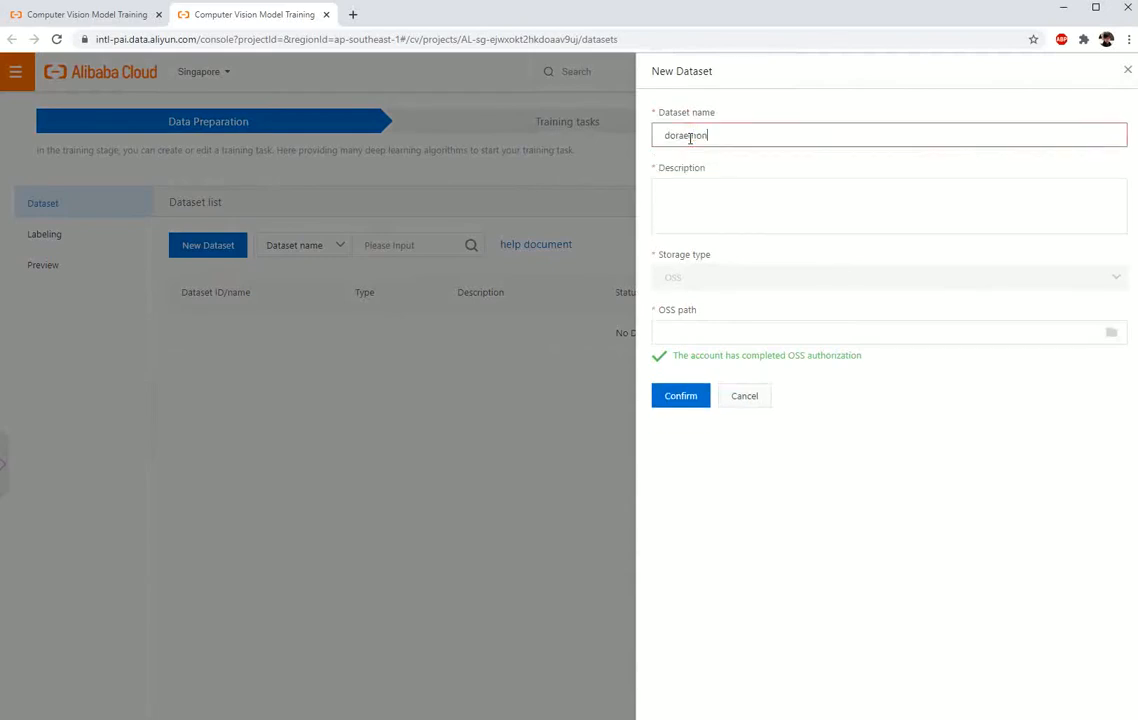
left_click(700, 197)
type("Doraemon doll sample images")
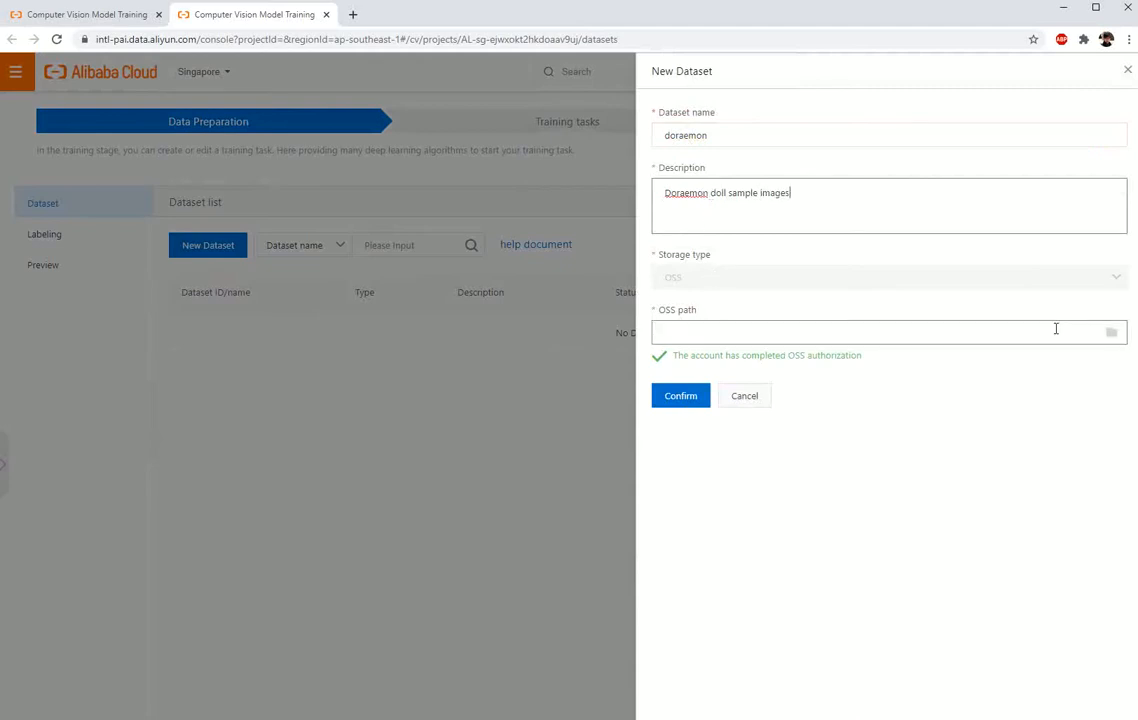
Set the dataset's OSS path to the pai-autolearning/object_detection/demo/doraemon/ folder in the Singapore bucket and create the dataset
left_click(1113, 334)
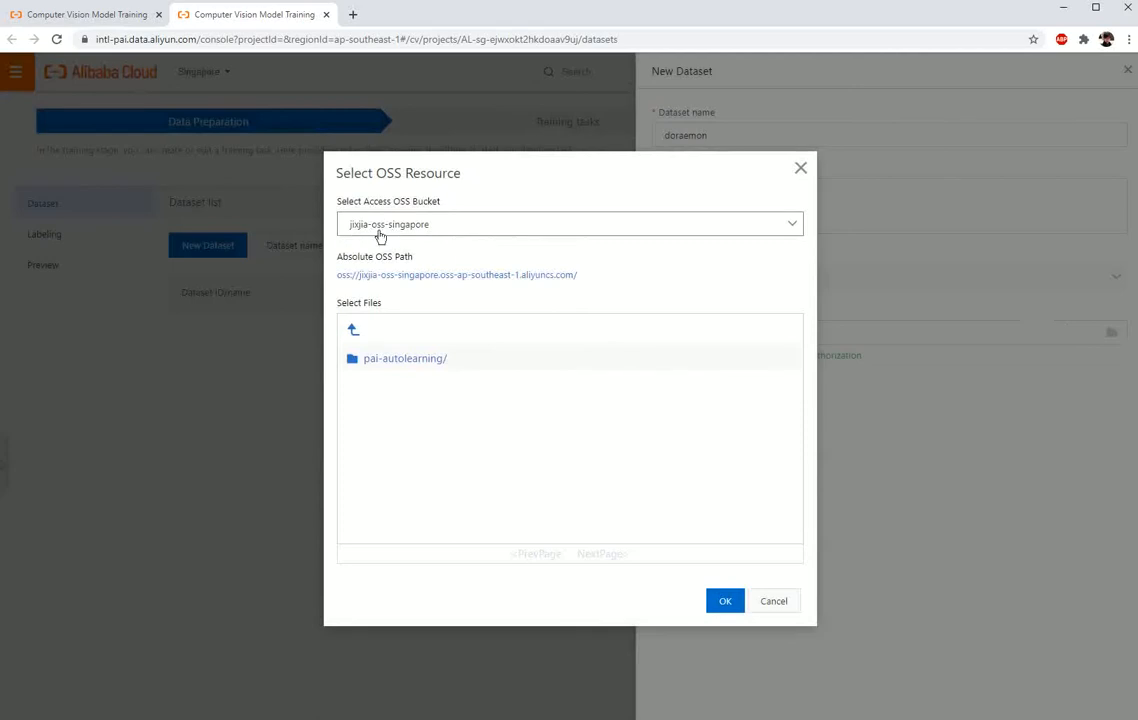
left_click(440, 359)
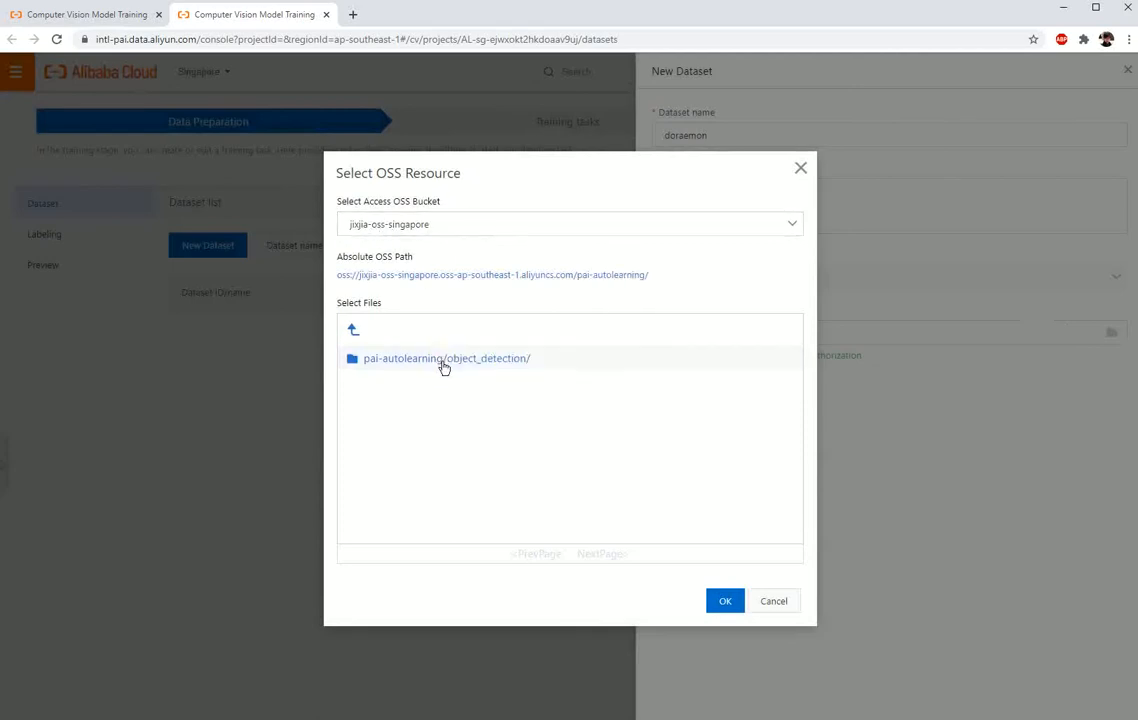
left_click(478, 361)
left_click(528, 360)
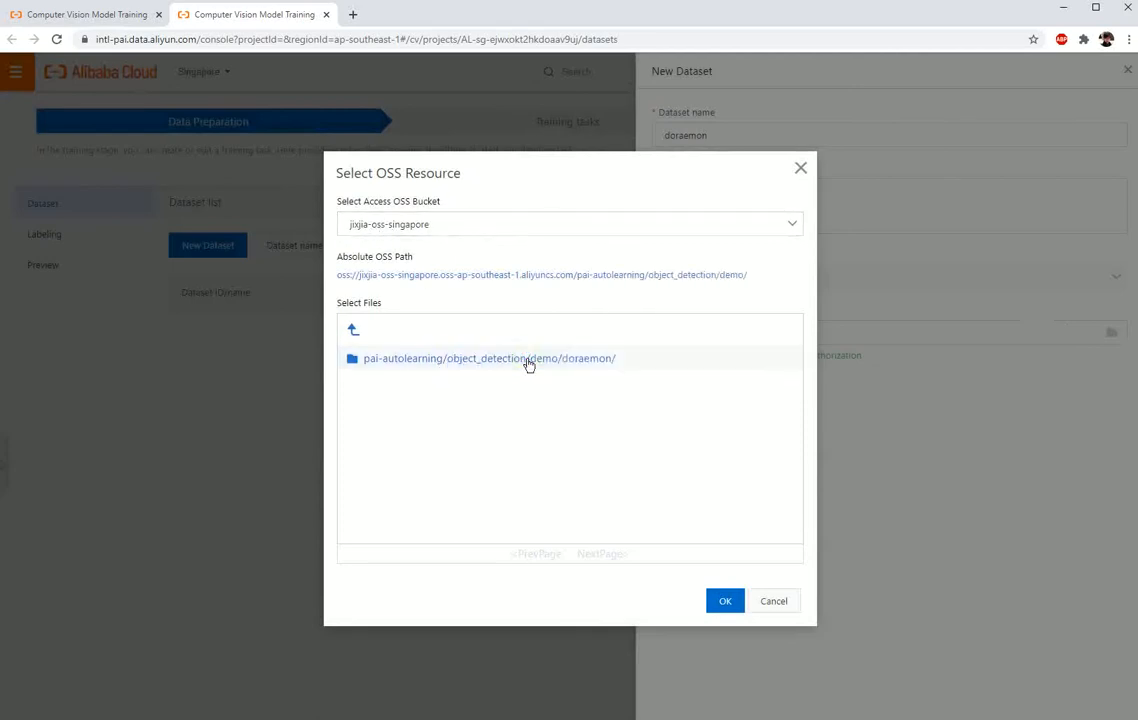
double_click(576, 360)
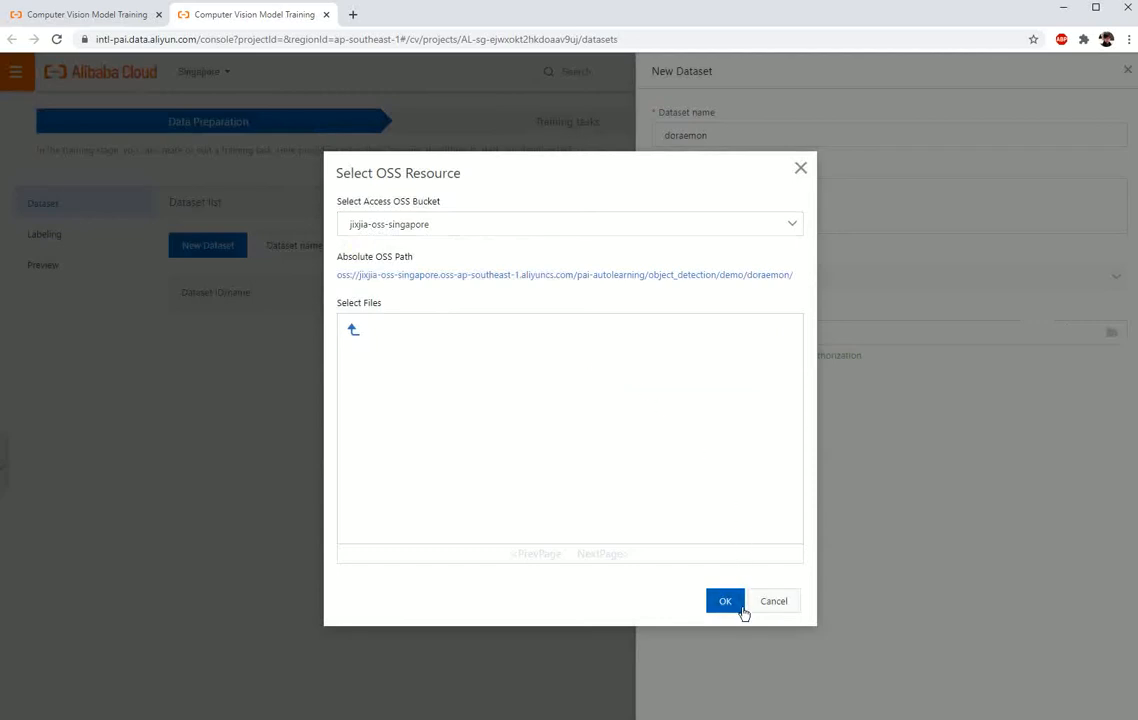
left_click(733, 605)
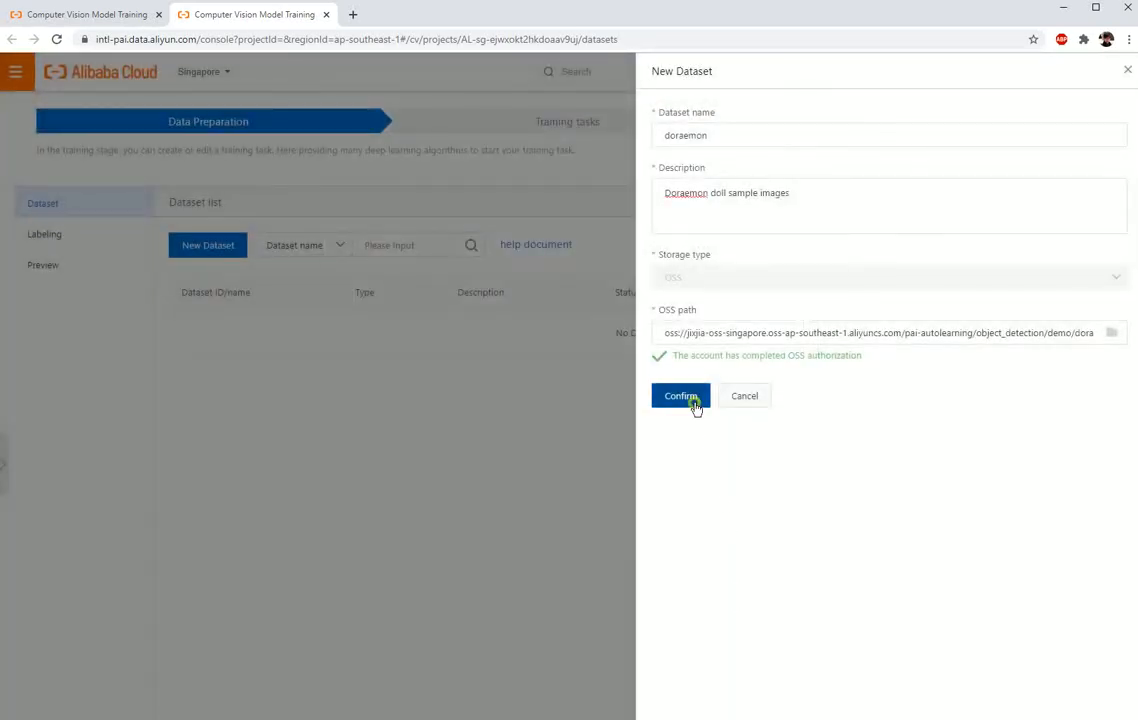
left_click(696, 400)
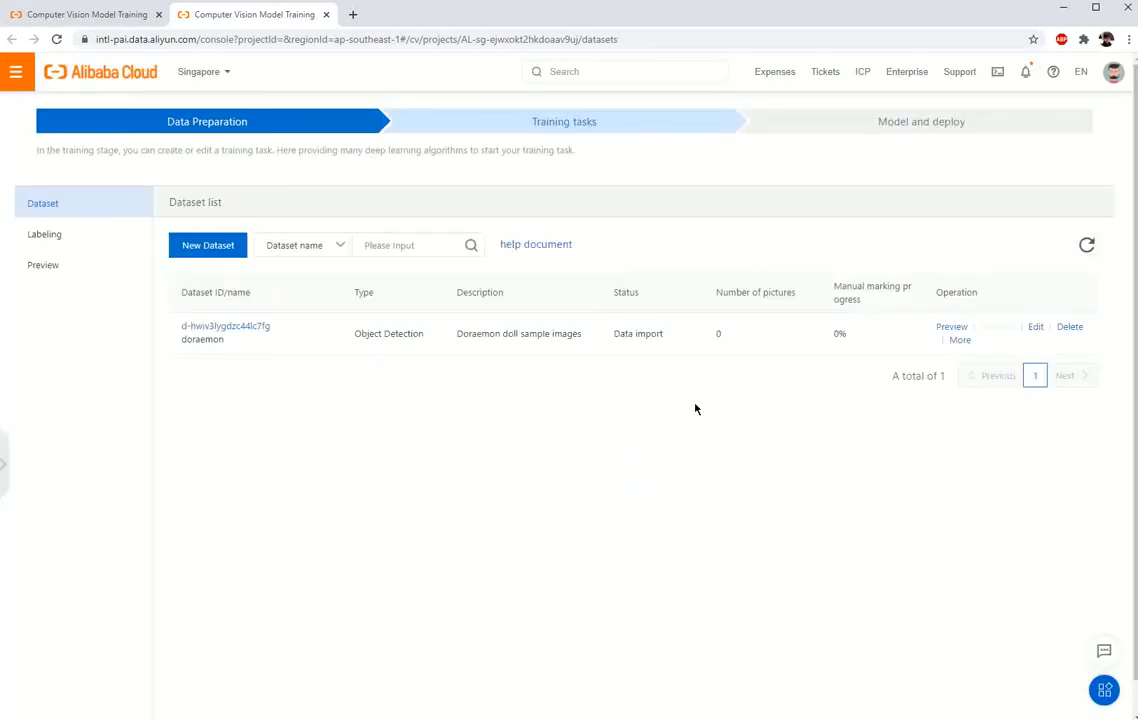
Preview the images imported into the doraemon dataset
left_click(950, 327)
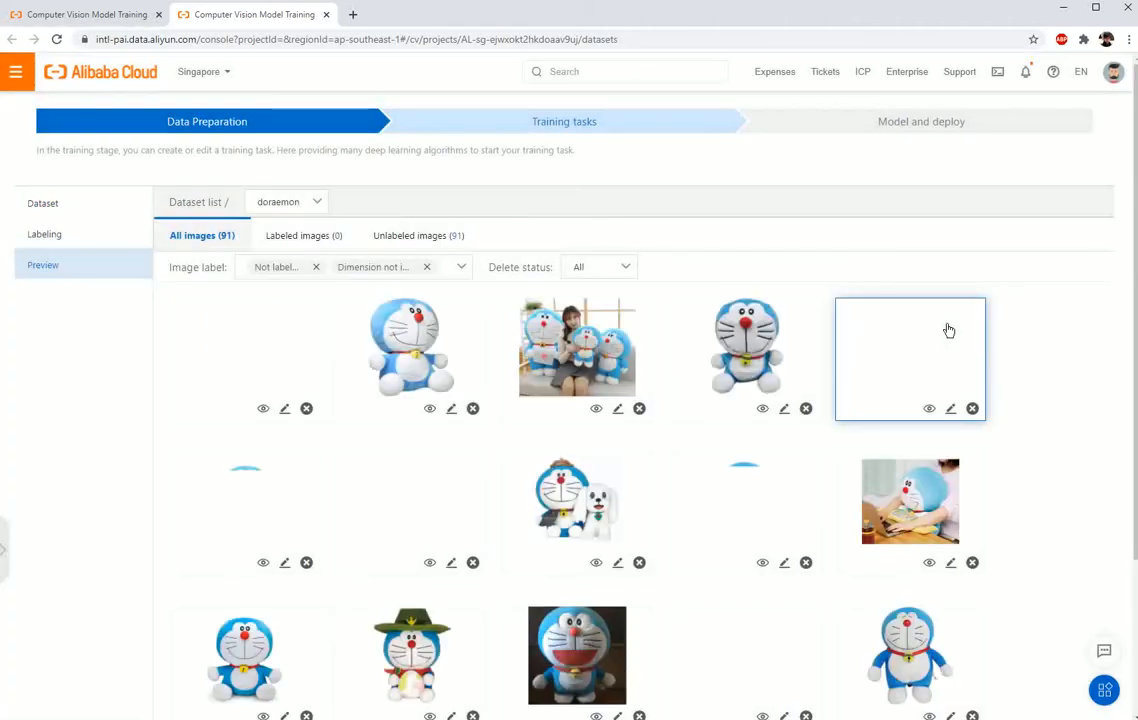
scroll(906, 478, "down", 2)
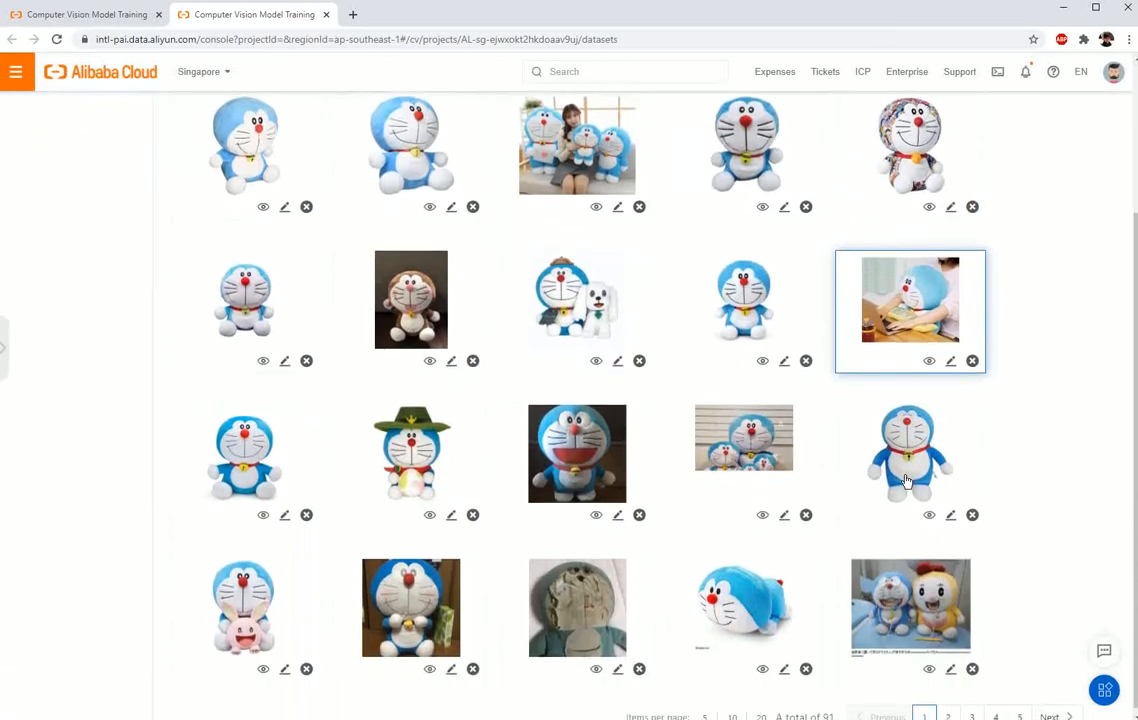
scroll(906, 481, "up", 2)
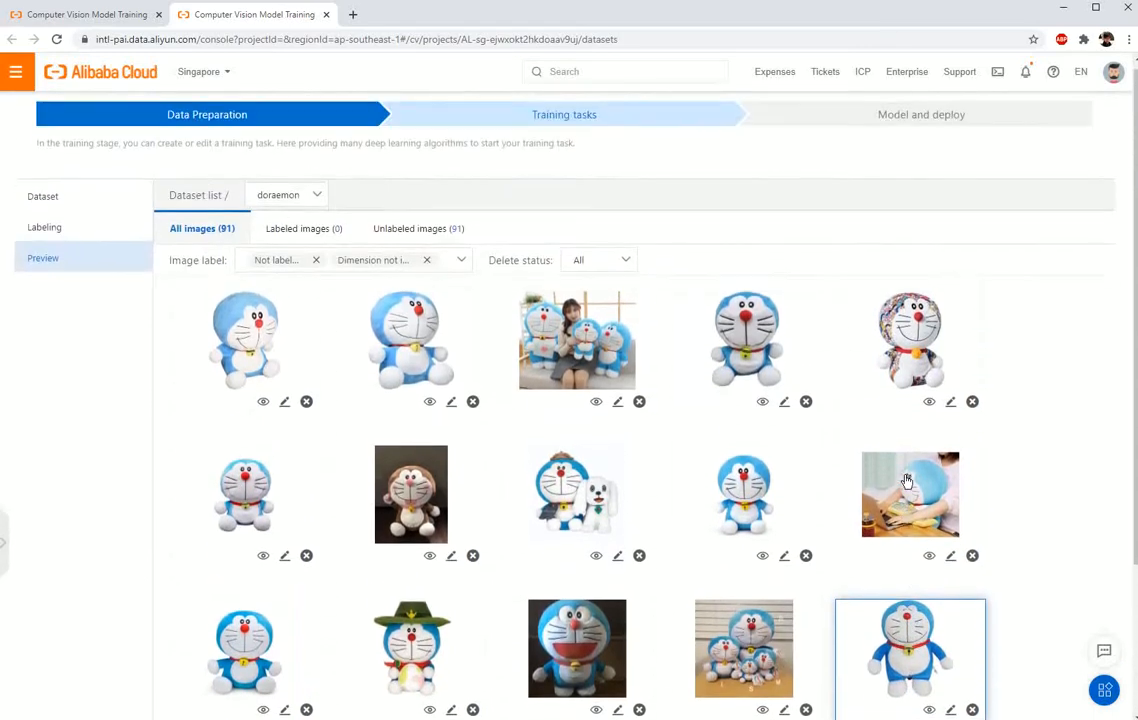
Open the doraemon dataset for labeling and add a label named doraemon with the teal color
left_click(70, 238)
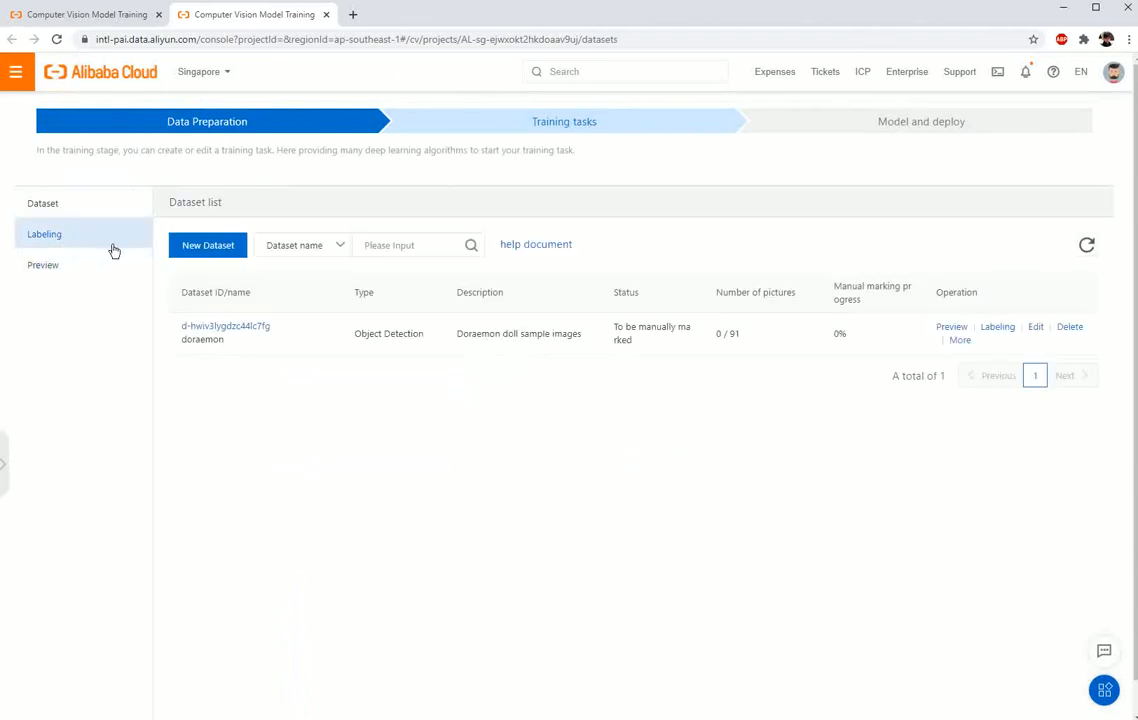
left_click(995, 328)
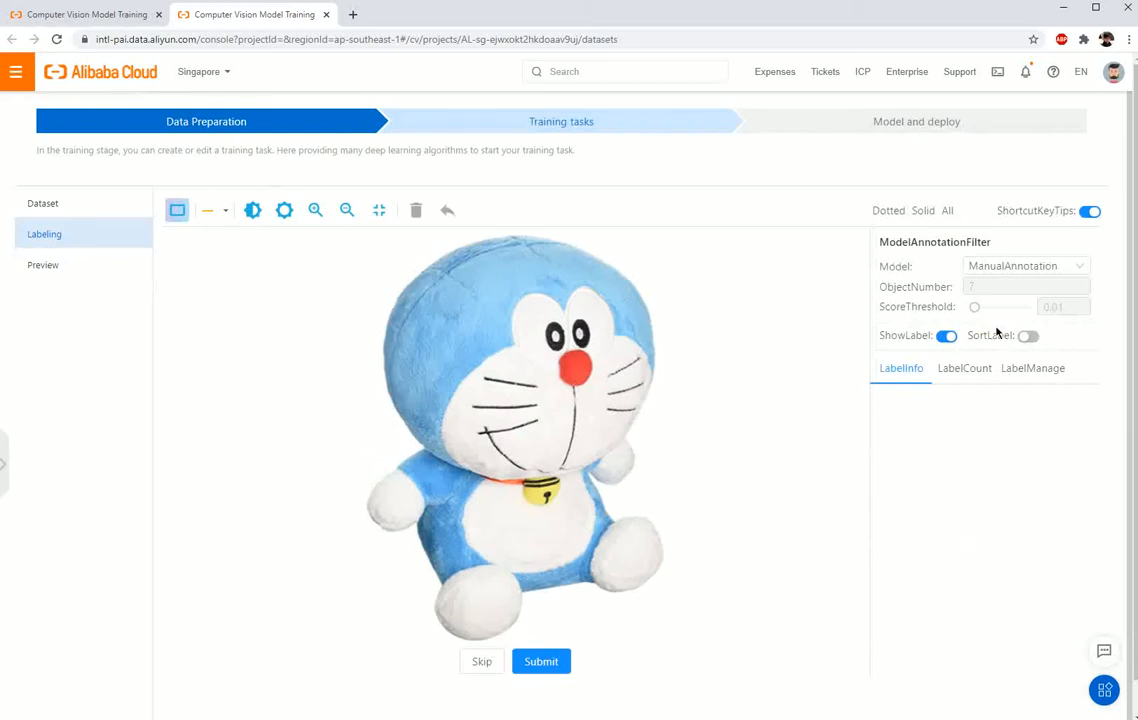
left_click(1040, 370)
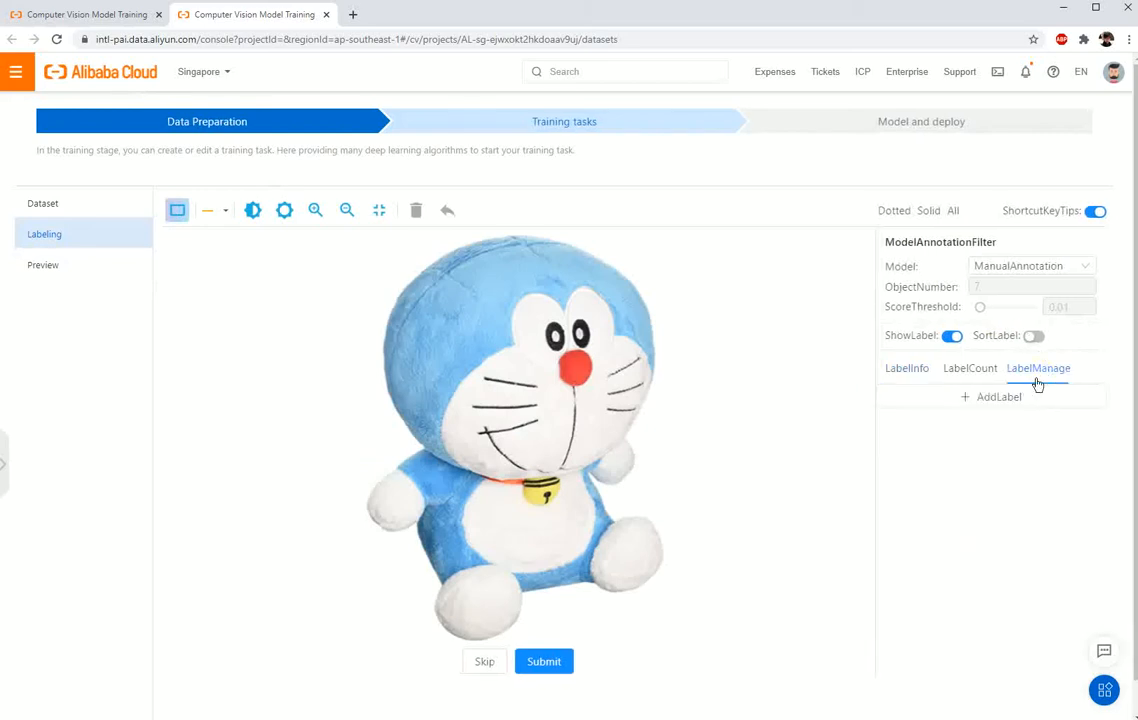
left_click(1010, 398)
type("doraemon")
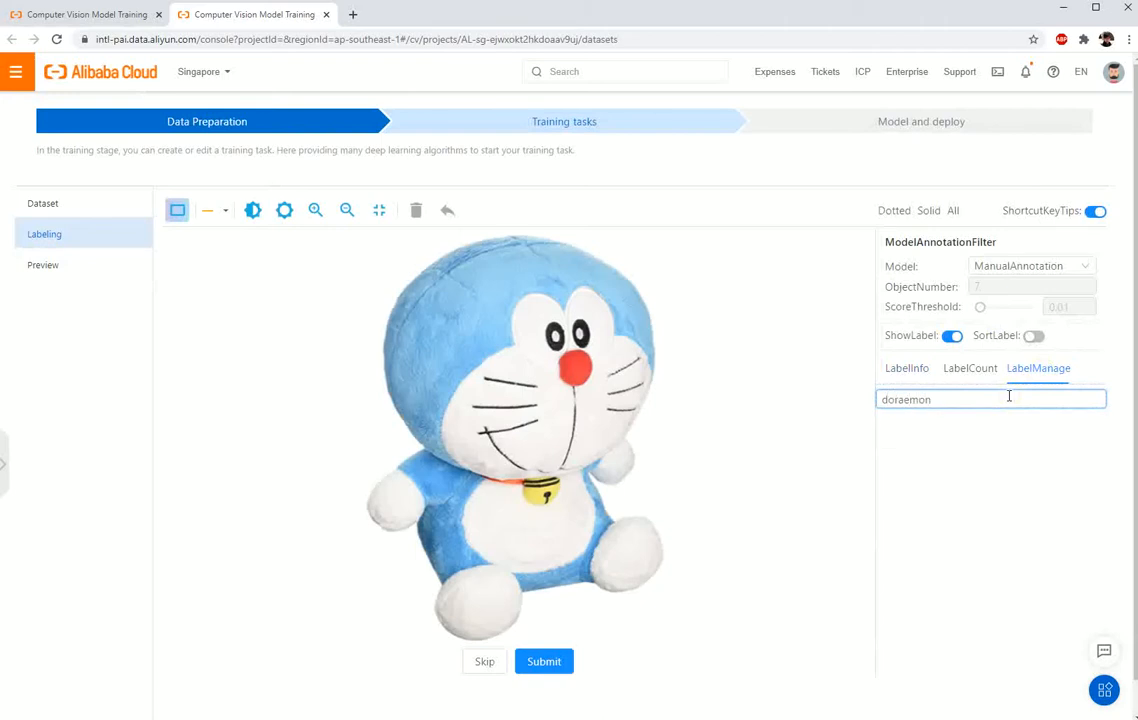
key("Return")
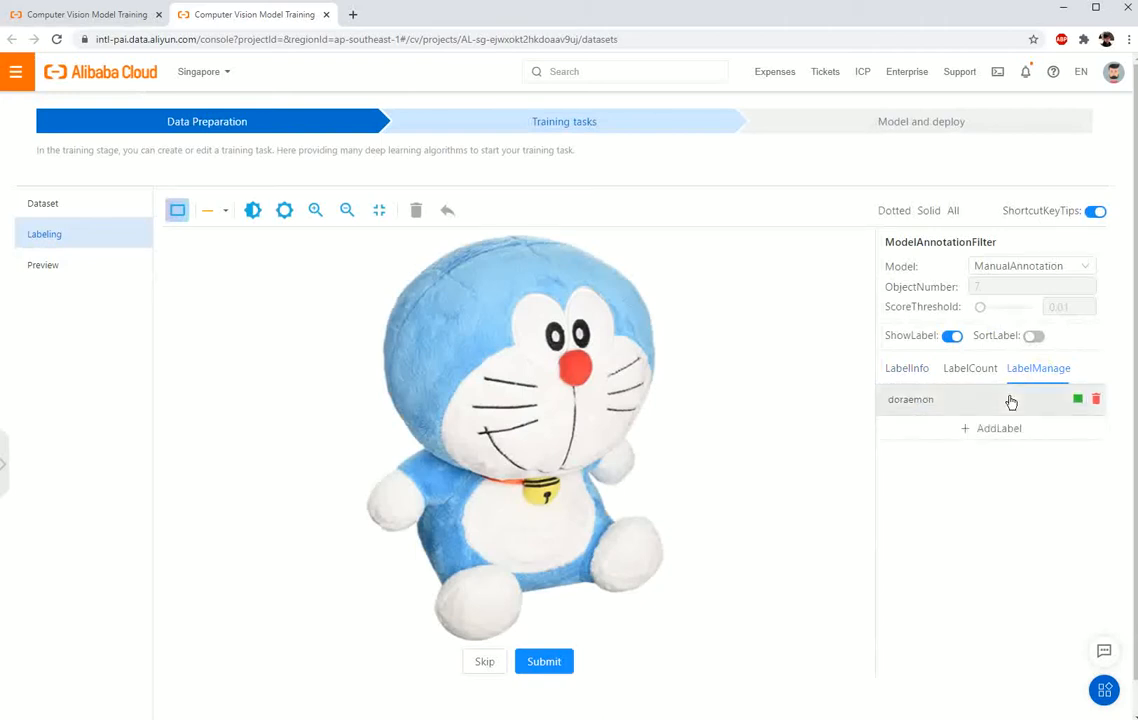
left_click(1078, 401)
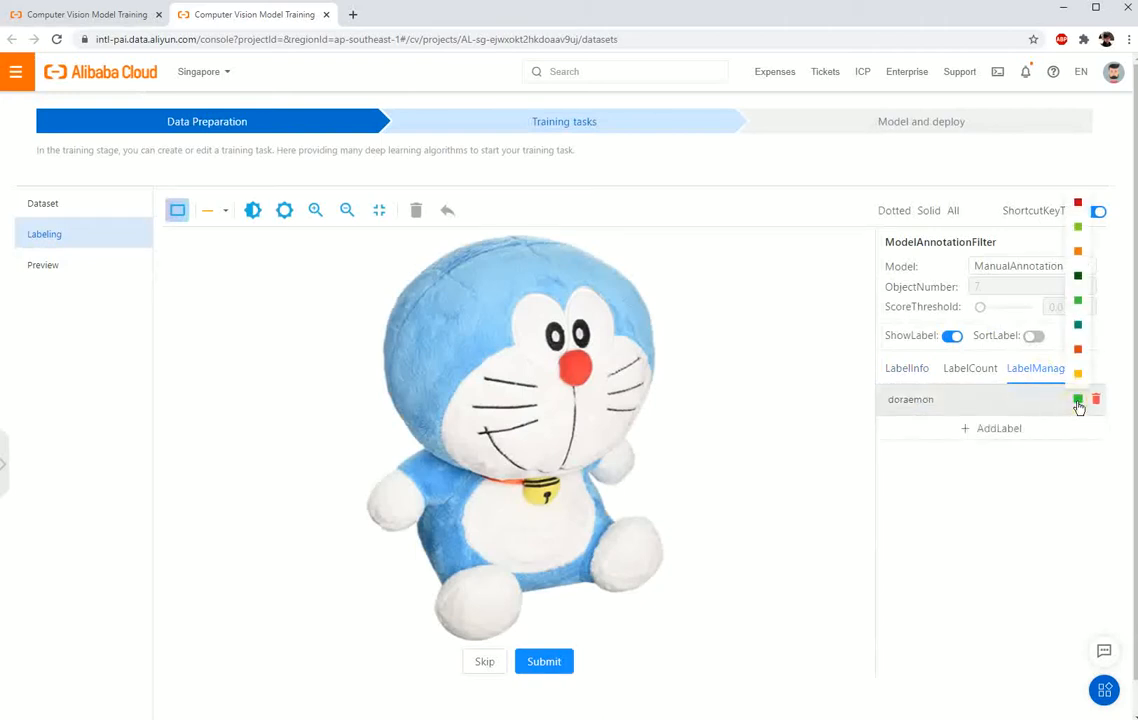
left_click(1078, 325)
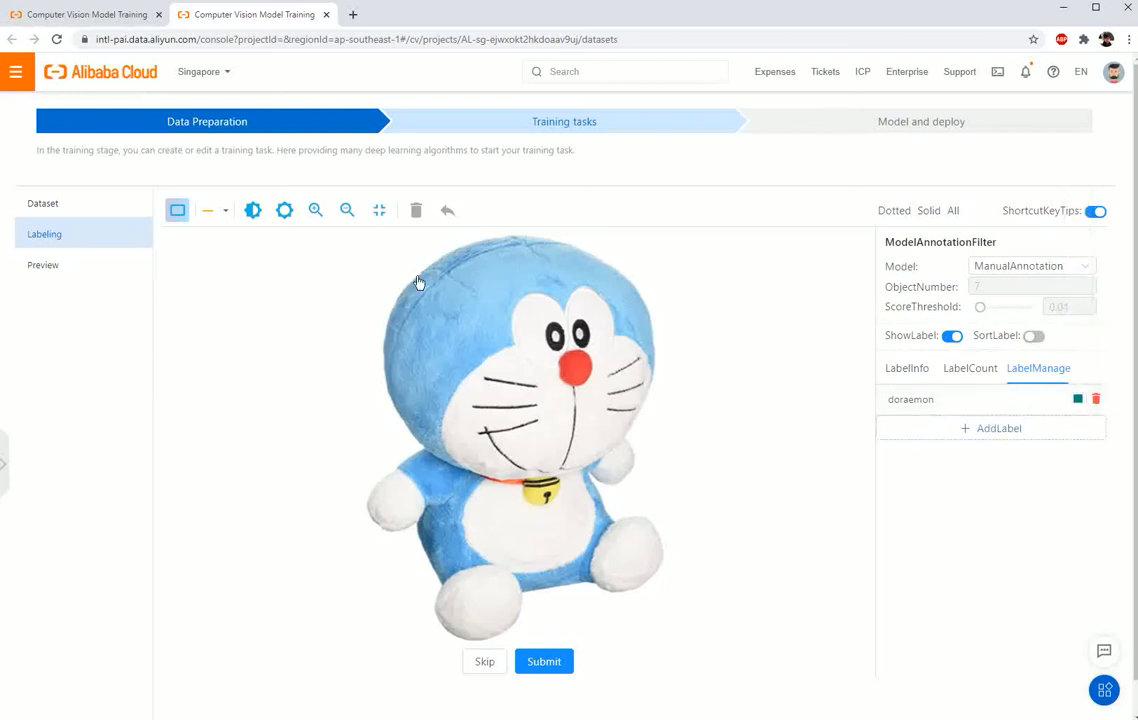
Draw a doraemon-labeled bounding box around the doll in each of the first two images and submit both
mouse_move(373, 248)
left_mouse_down()
mouse_move(447, 297)
mouse_move(663, 568)
left_mouse_up()
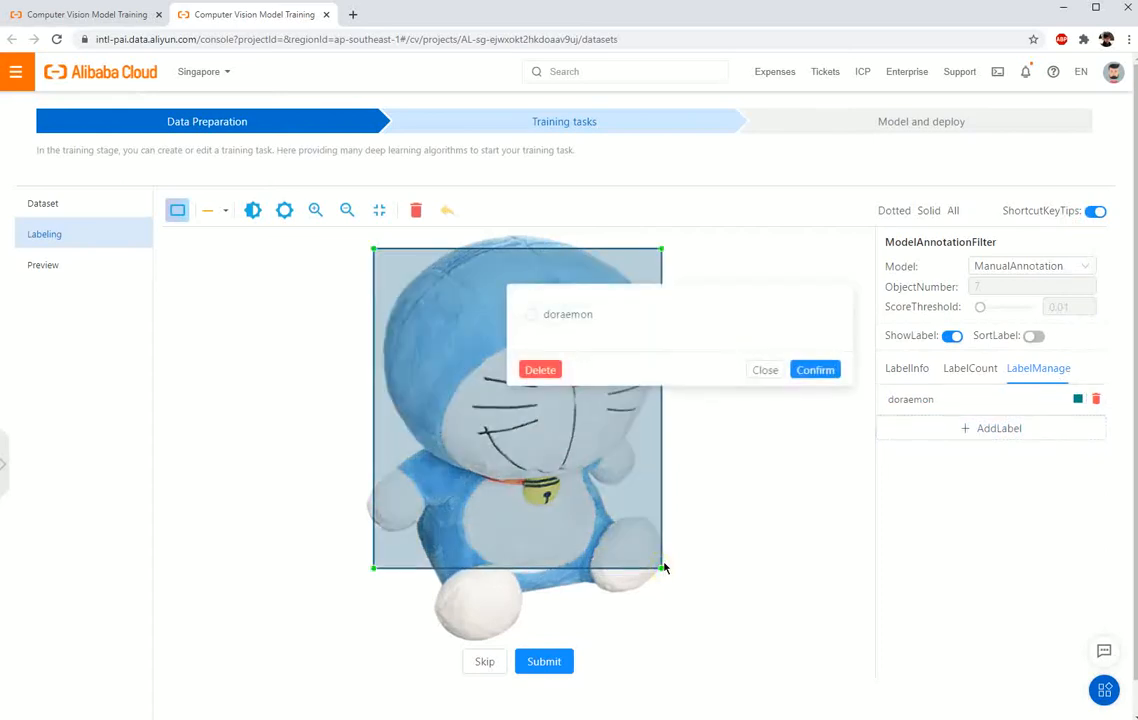
left_click(564, 317)
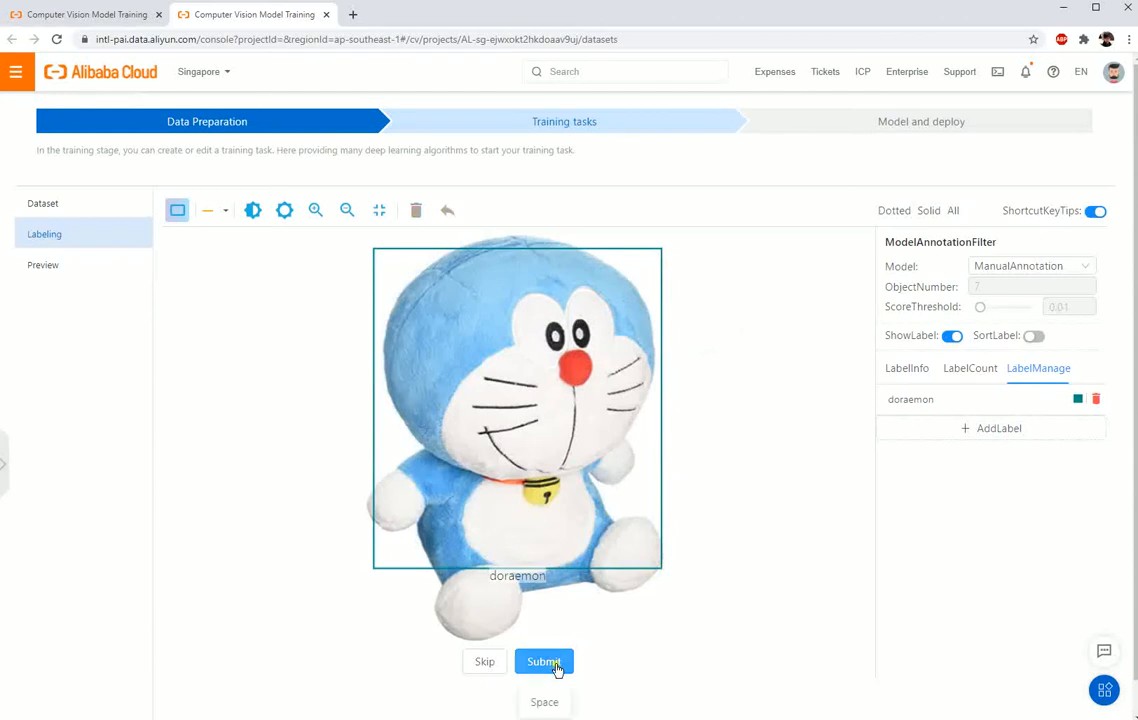
left_click(544, 662)
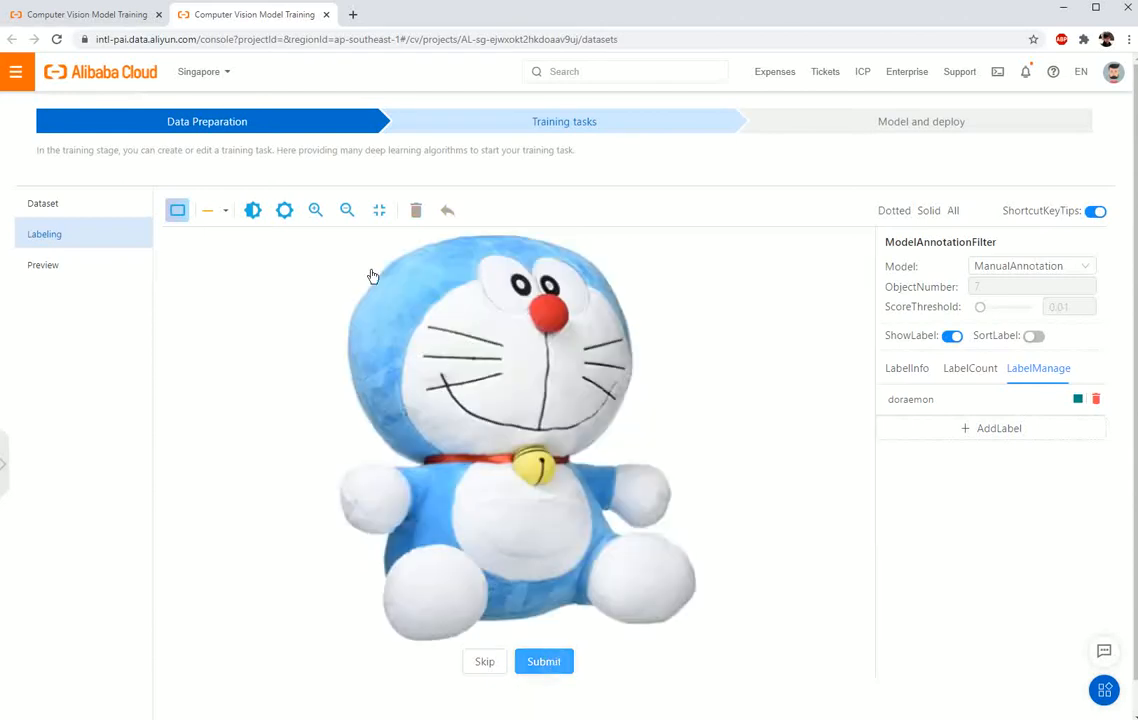
mouse_move(347, 252)
left_mouse_down()
mouse_move(648, 592)
mouse_move(684, 614)
left_mouse_up()
key("1")
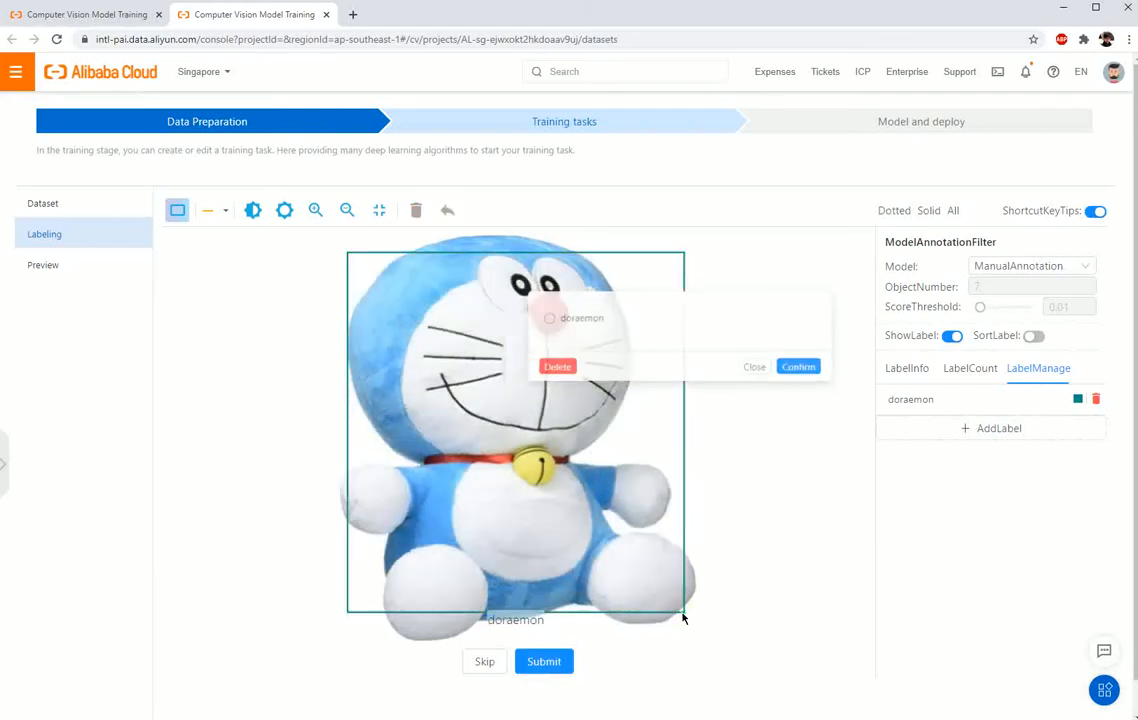
left_click(548, 669)
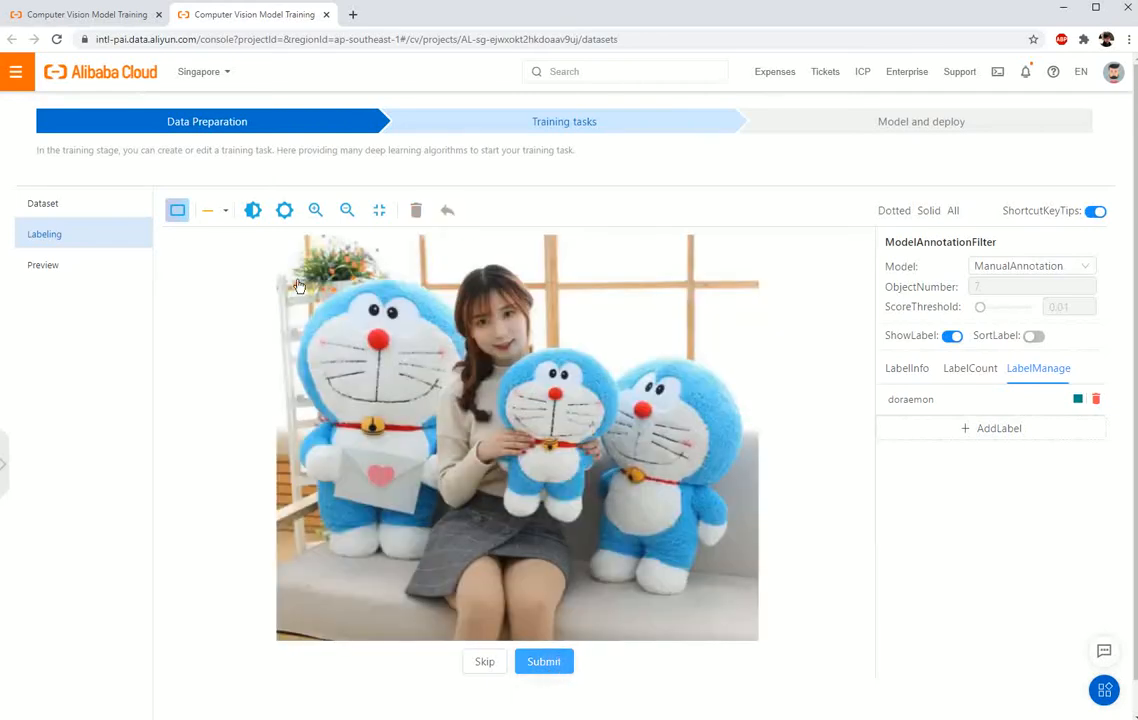
Draw separate doraemon-labeled bounding boxes around the three dolls in the image with the seated woman
left_click_drag(297, 285, 458, 533)
key("1")
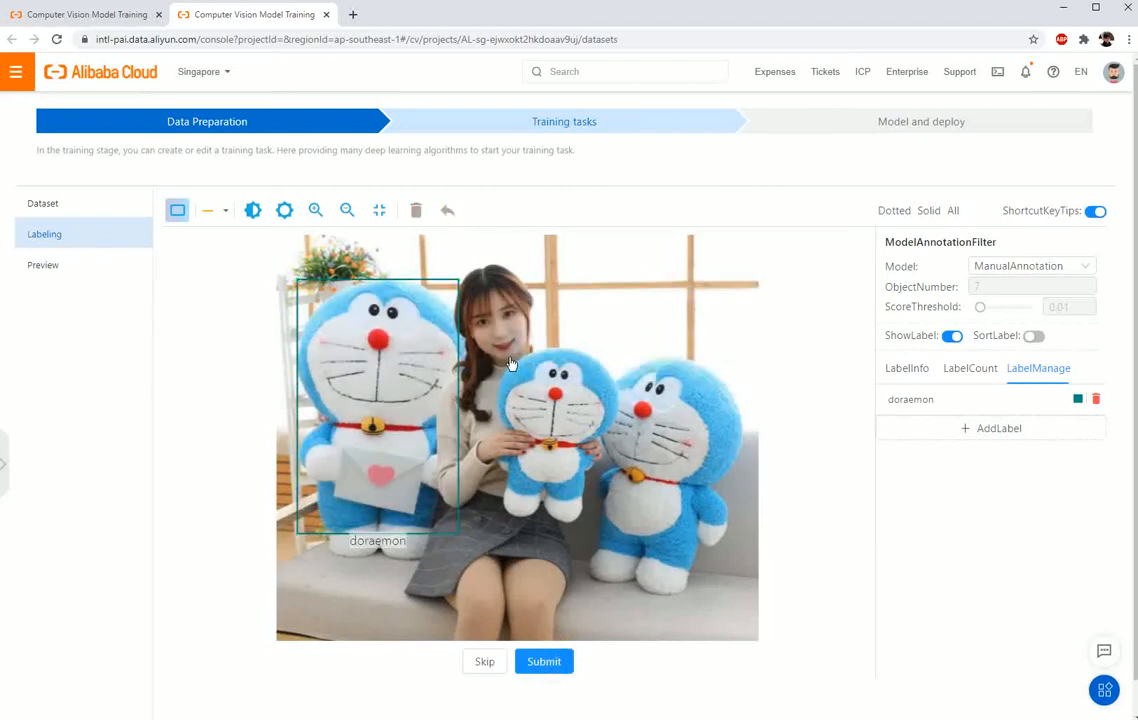
mouse_move(499, 352)
left_mouse_down()
mouse_move(620, 508)
mouse_move(609, 505)
left_mouse_up()
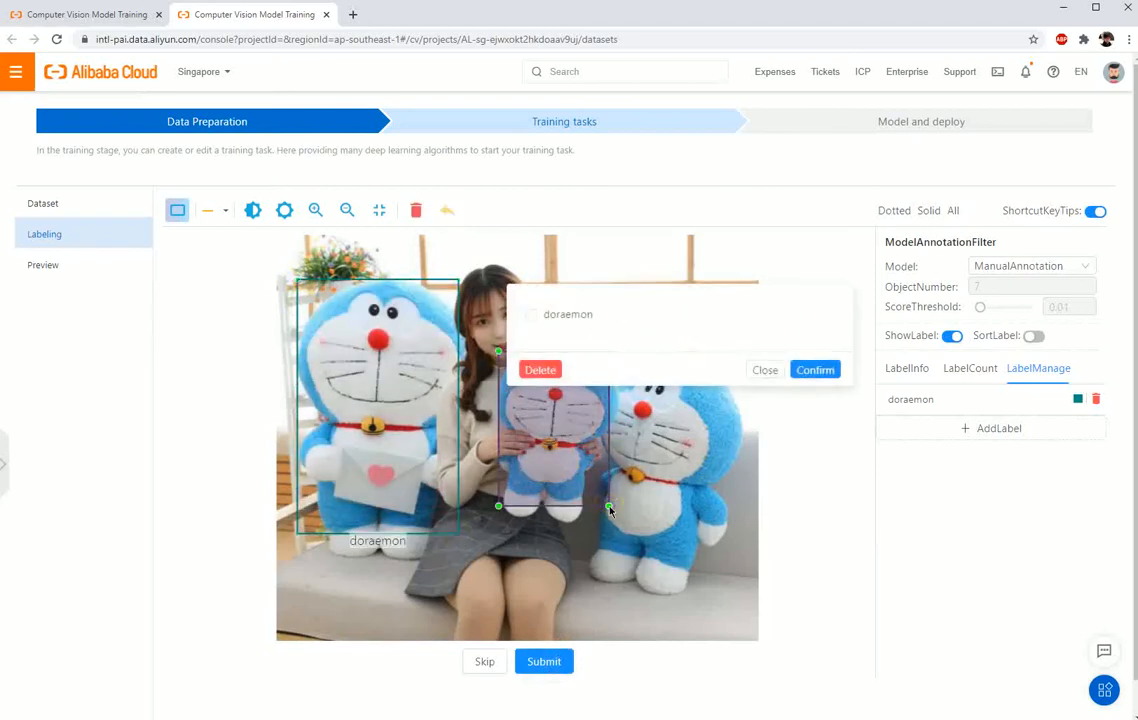
key("1")
mouse_move(614, 353)
left_mouse_down()
mouse_move(686, 521)
mouse_move(741, 589)
left_mouse_up()
key("1")
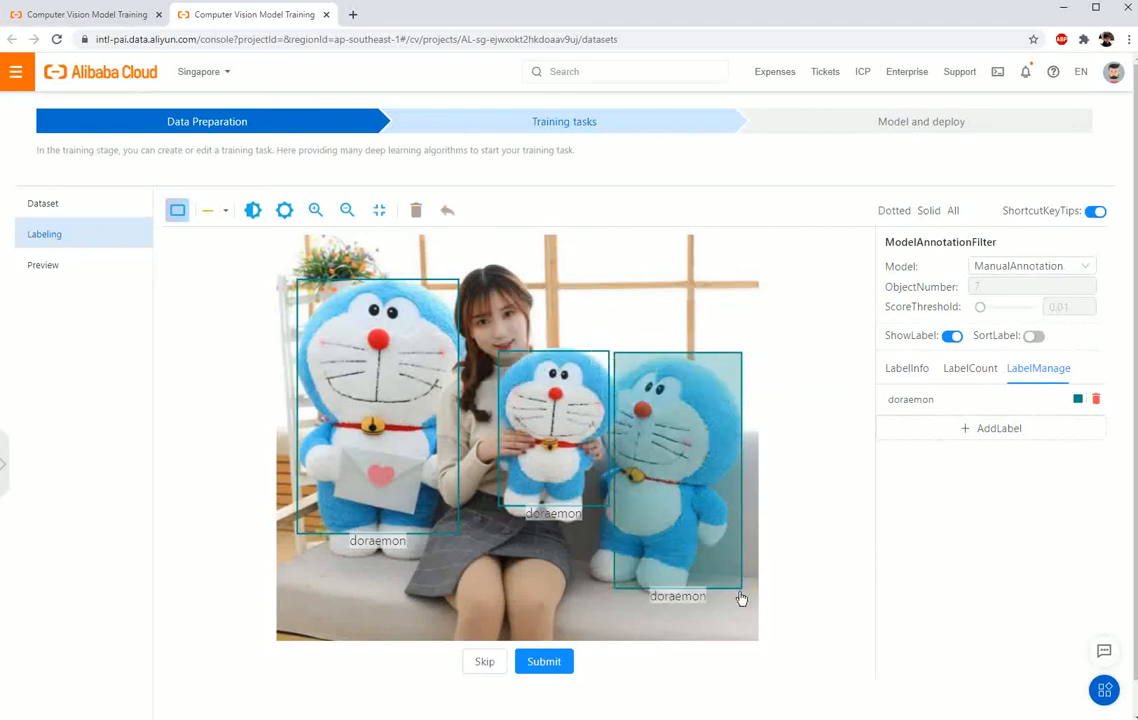
Widen the box around the doll on the woman's far side to cover its whole body and submit the image
left_click(731, 590)
key("Escape")
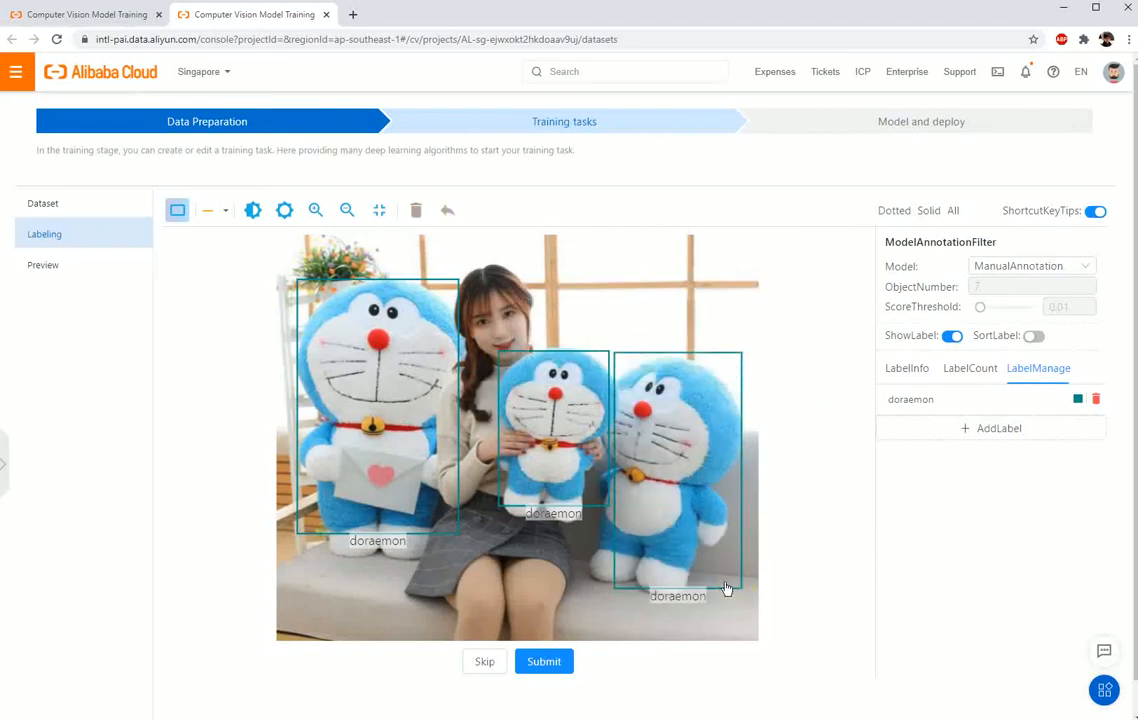
left_click(618, 357)
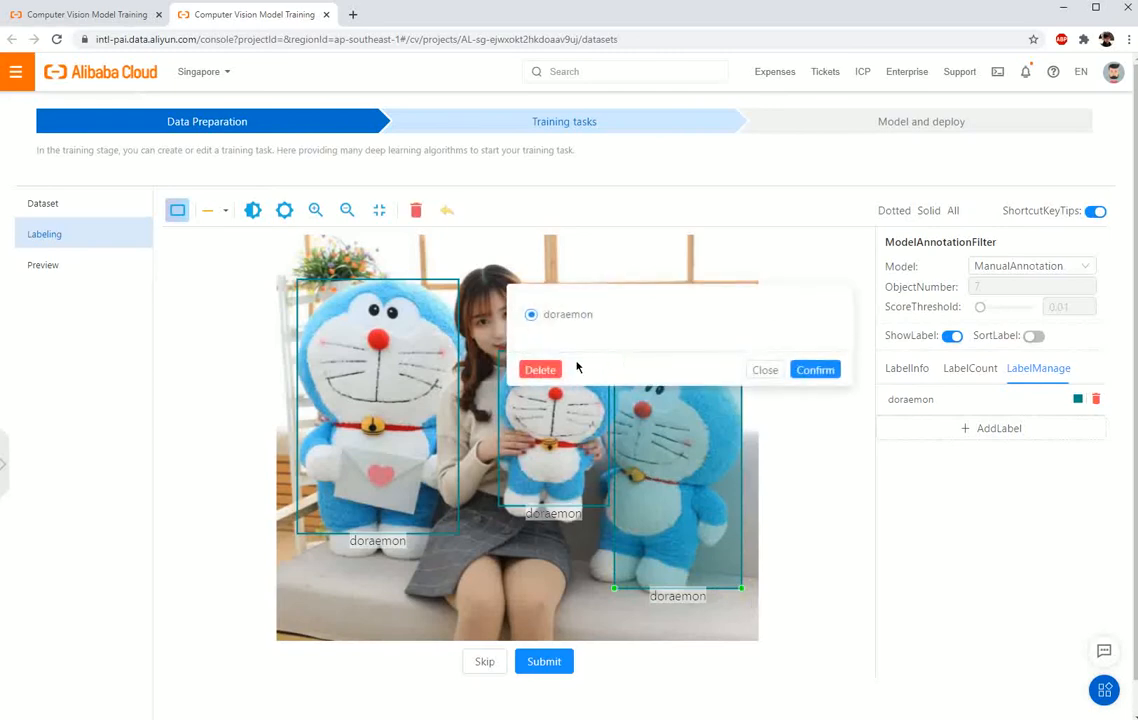
left_click(765, 370)
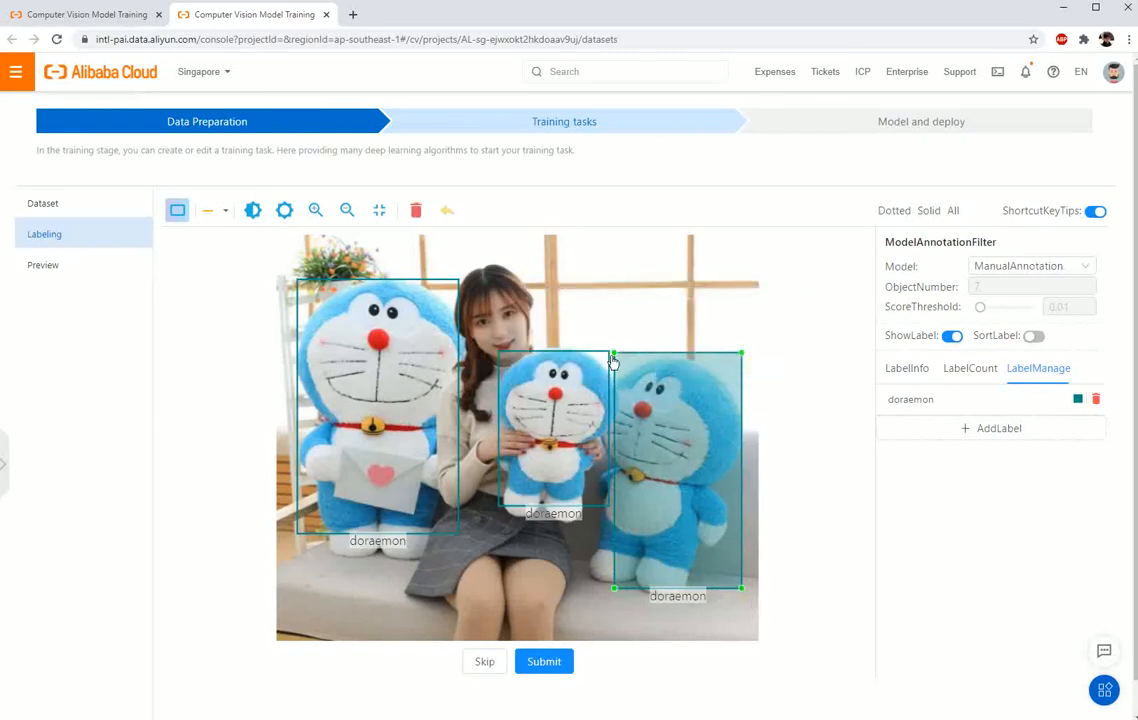
left_click_drag(615, 359, 589, 367)
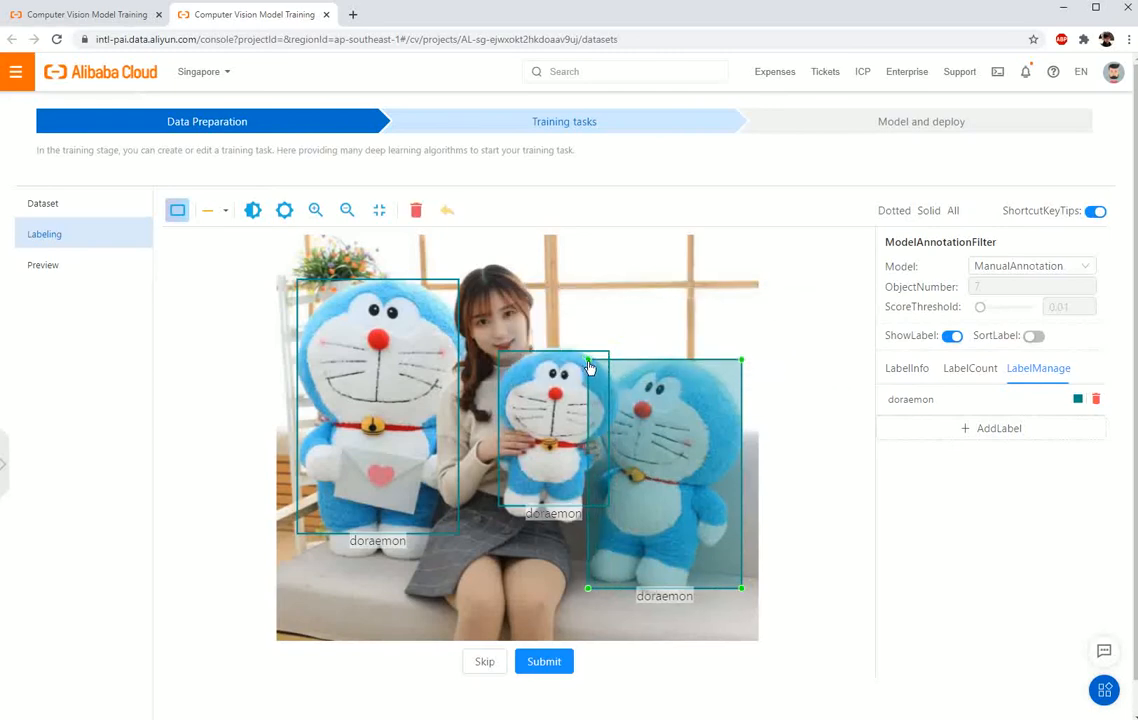
left_click(558, 666)
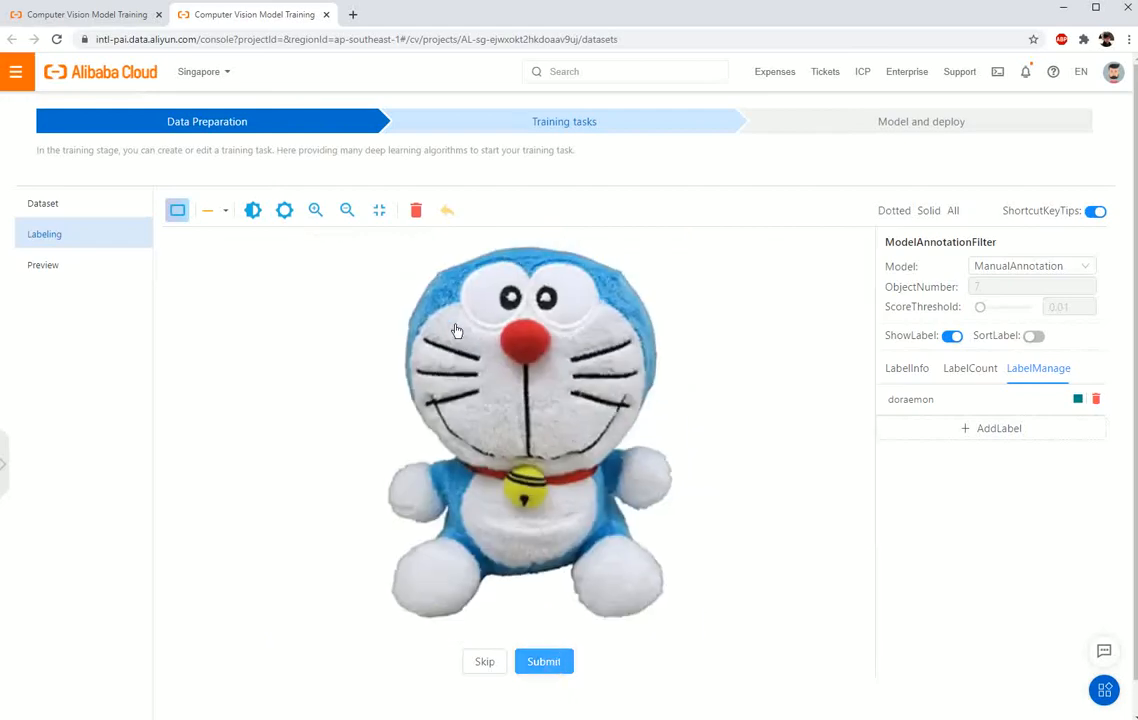
Box and submit the dolls in the plain blue and flower-patterned doll images, then outline the doll in the following image
left_click_drag(389, 254, 673, 600)
left_click(551, 662)
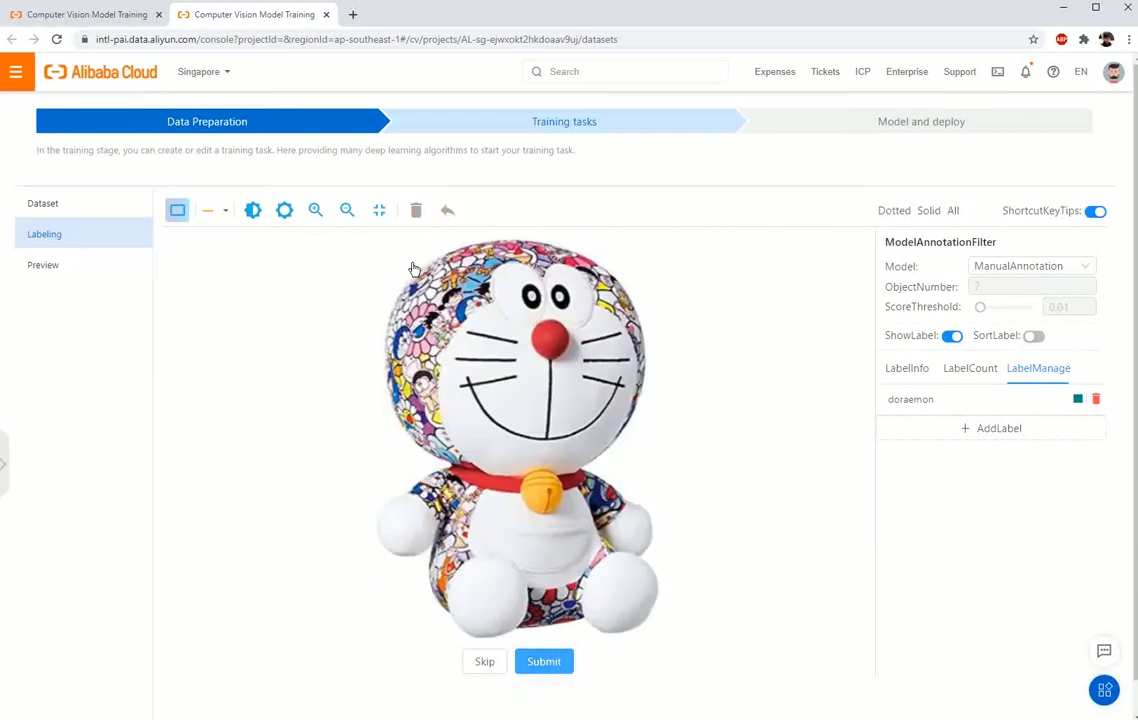
left_click_drag(380, 254, 664, 603)
left_click(553, 662)
left_click_drag(409, 284, 639, 575)
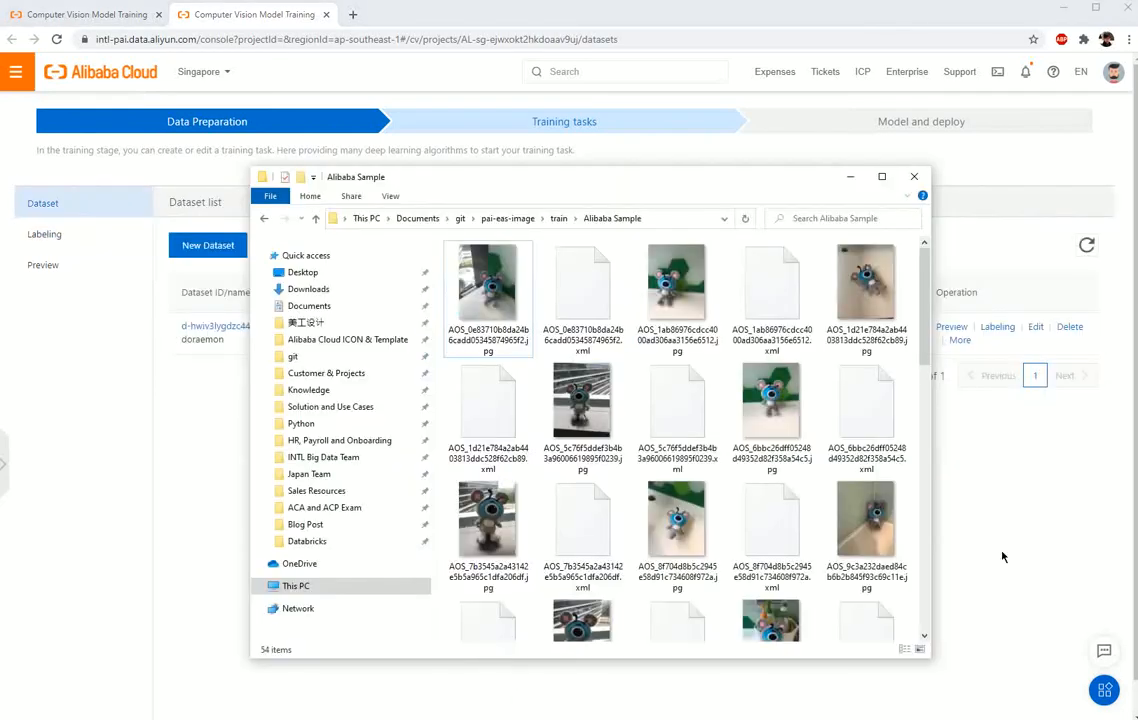
Open the first XML annotation file of the Alibaba Sample folder in Notepad++, inspect its label and bounding box data, and close it
right_click(603, 318)
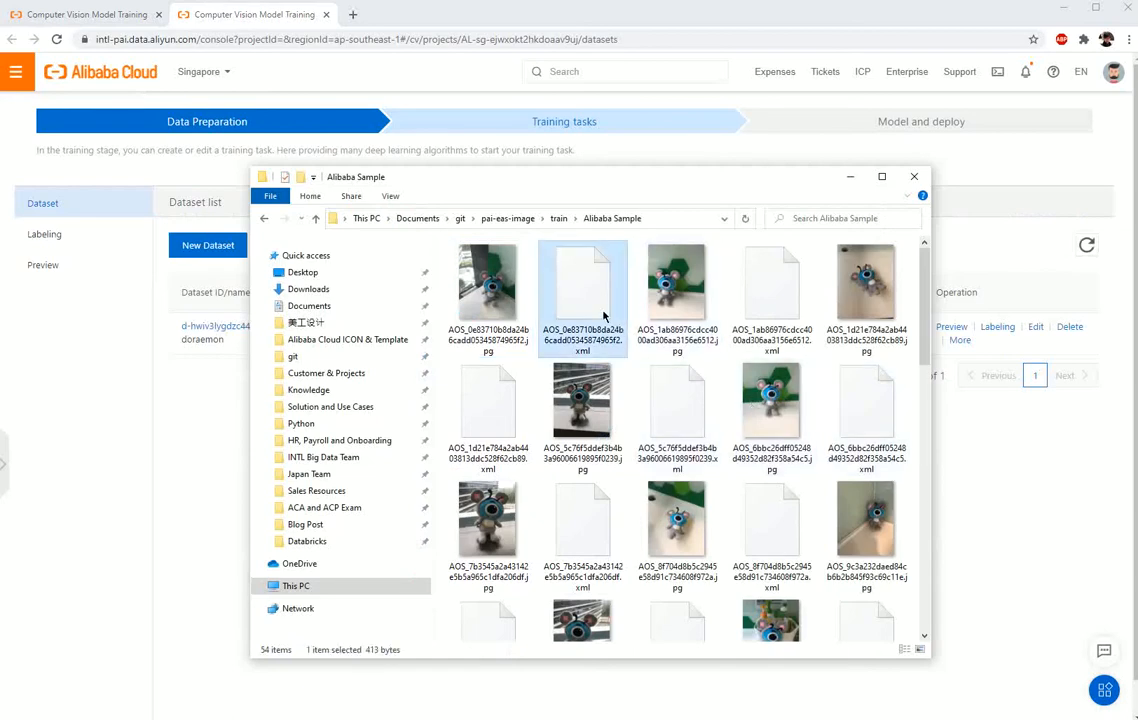
left_click(650, 383)
key("ctrl+a")
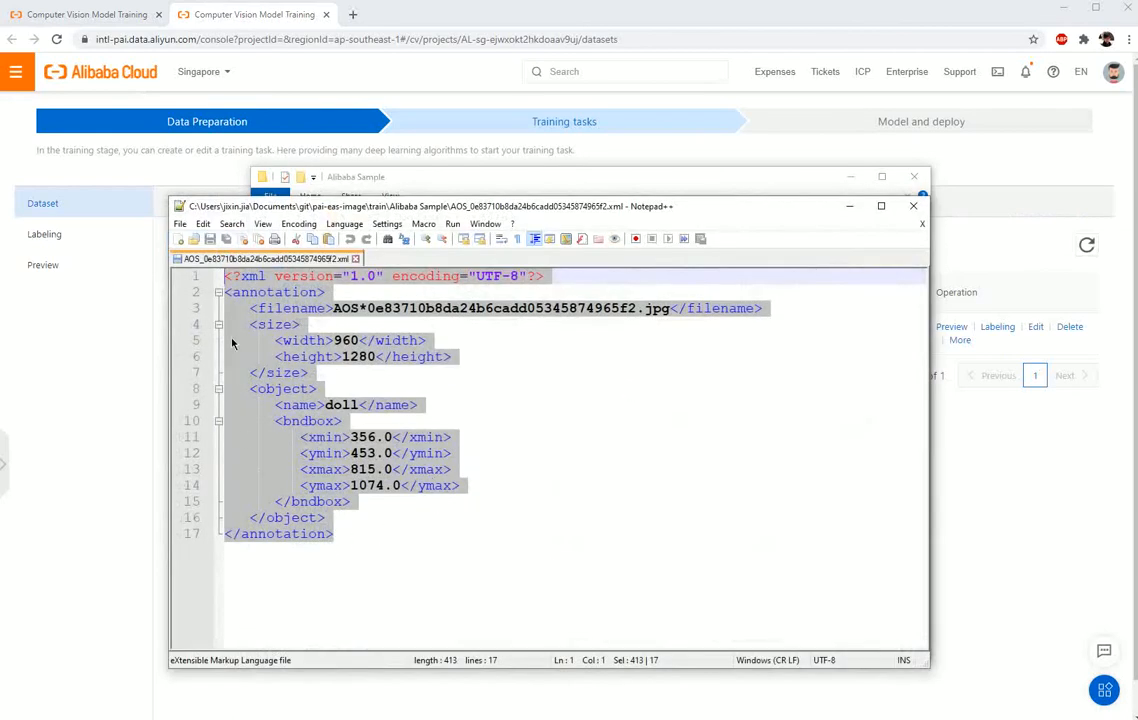
left_click(913, 205)
Check the sample images and XML files in the OSS Browser demo folder and return to the PAI dataset list
left_click_drag(784, 186, 975, 186)
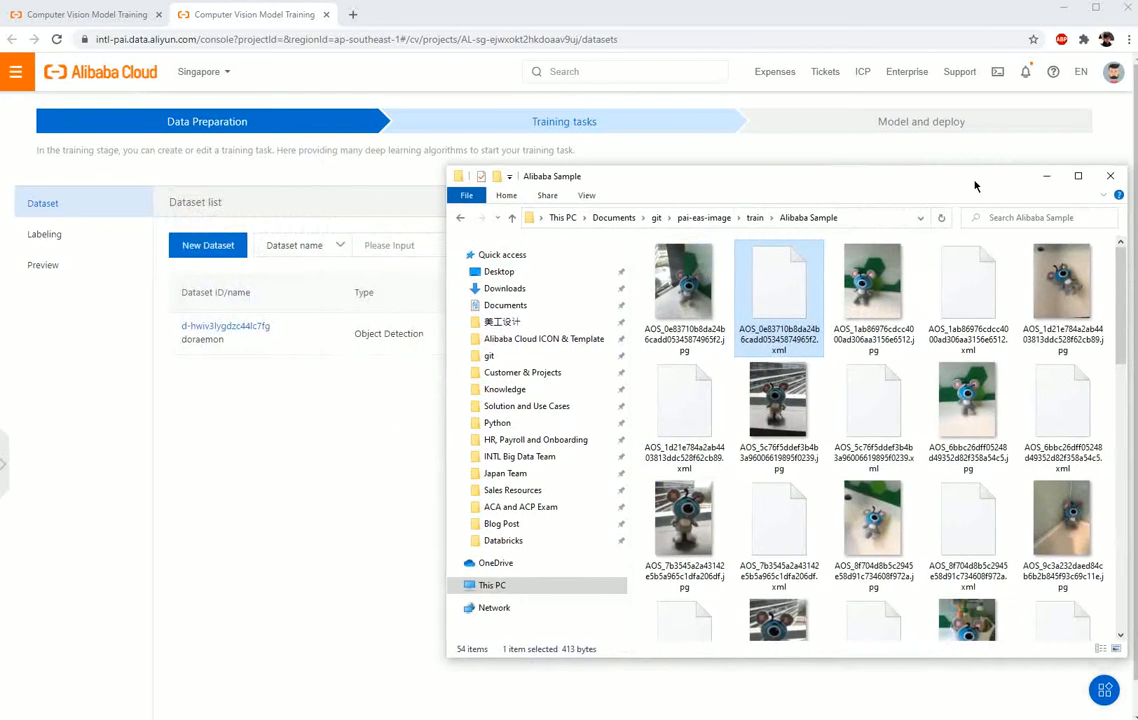
key("alt+Tab")
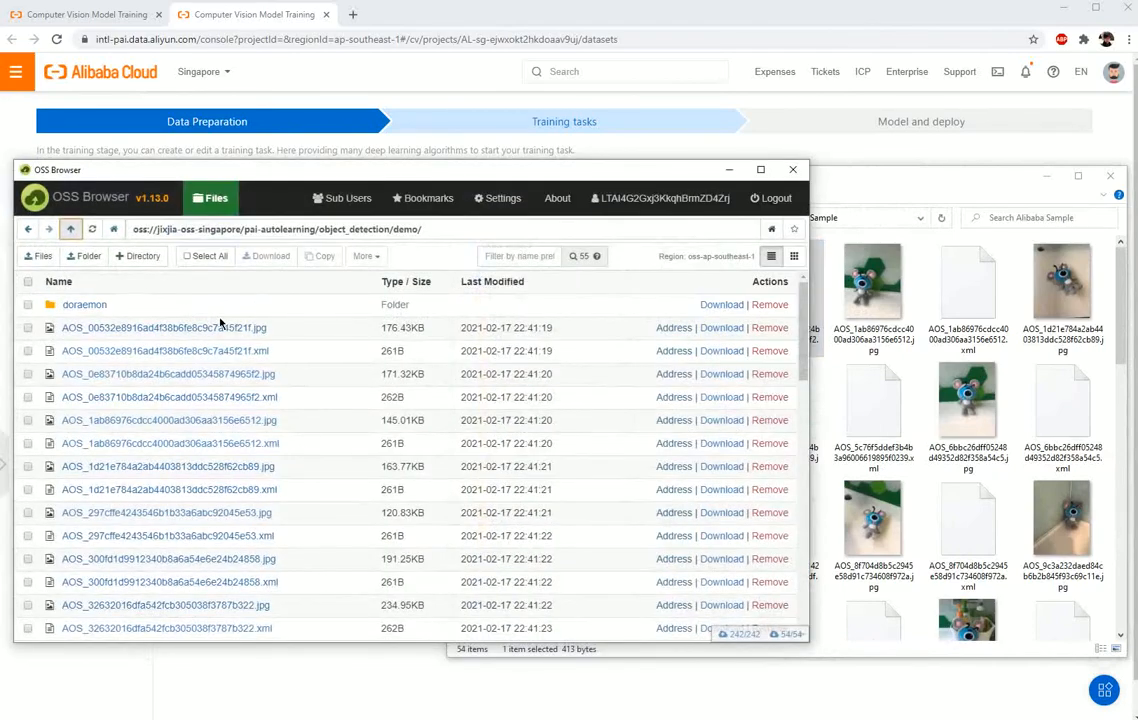
left_click(729, 169)
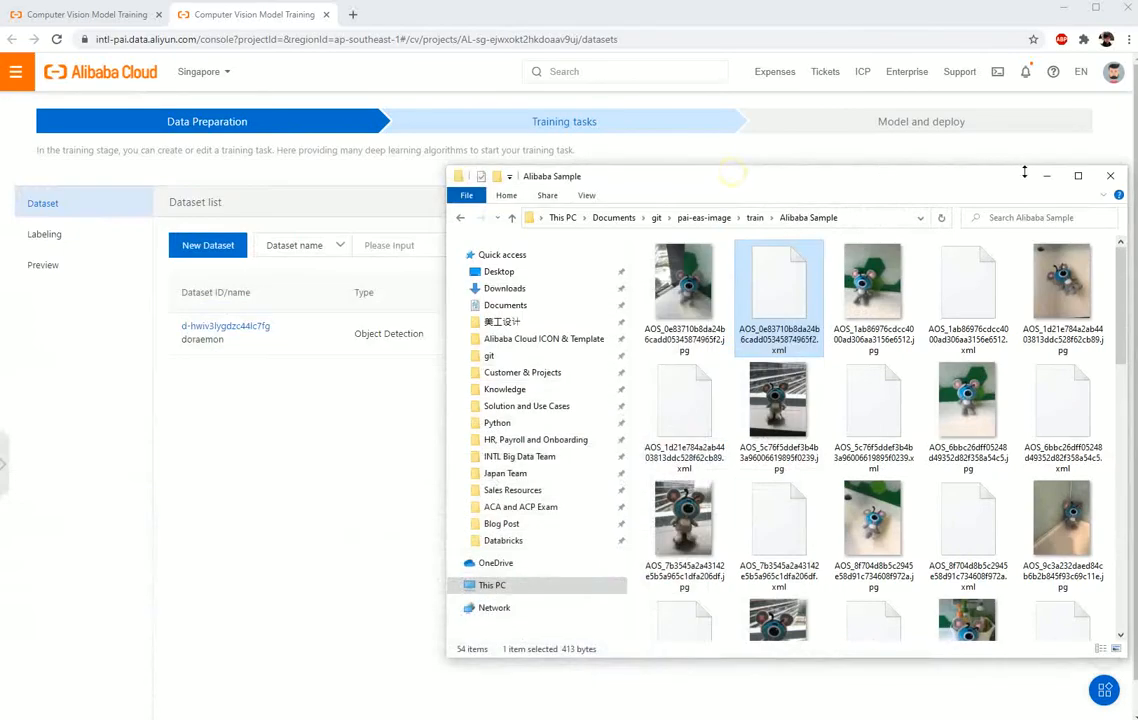
left_click(1045, 175)
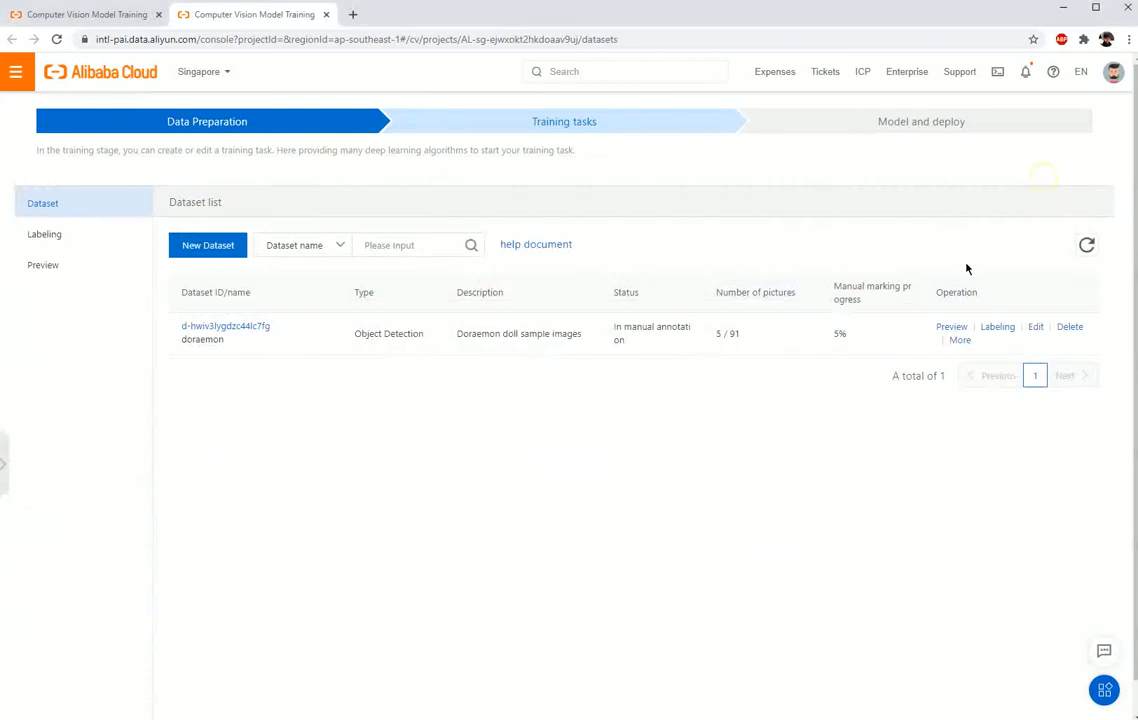
Create a dataset named Alibaba_sample, described as "Sample images with PascalVOC XML label information", from the OSS folder pai-autolearning/object_detection/demo/
left_click(239, 246)
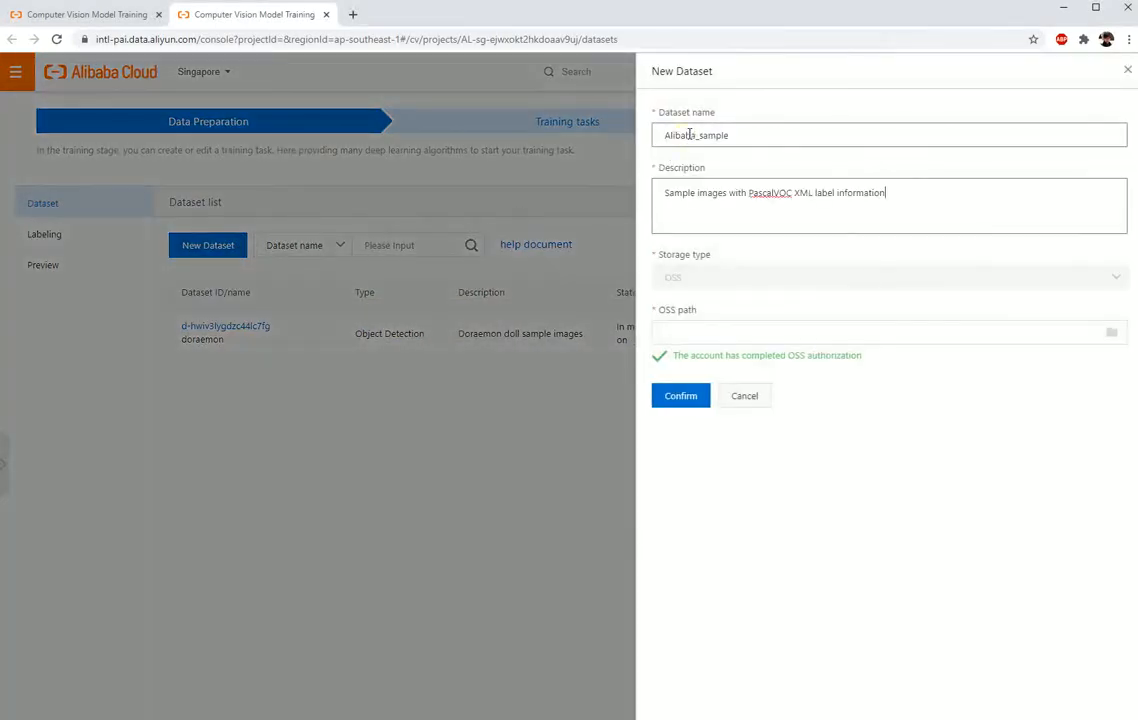
left_click(1111, 332)
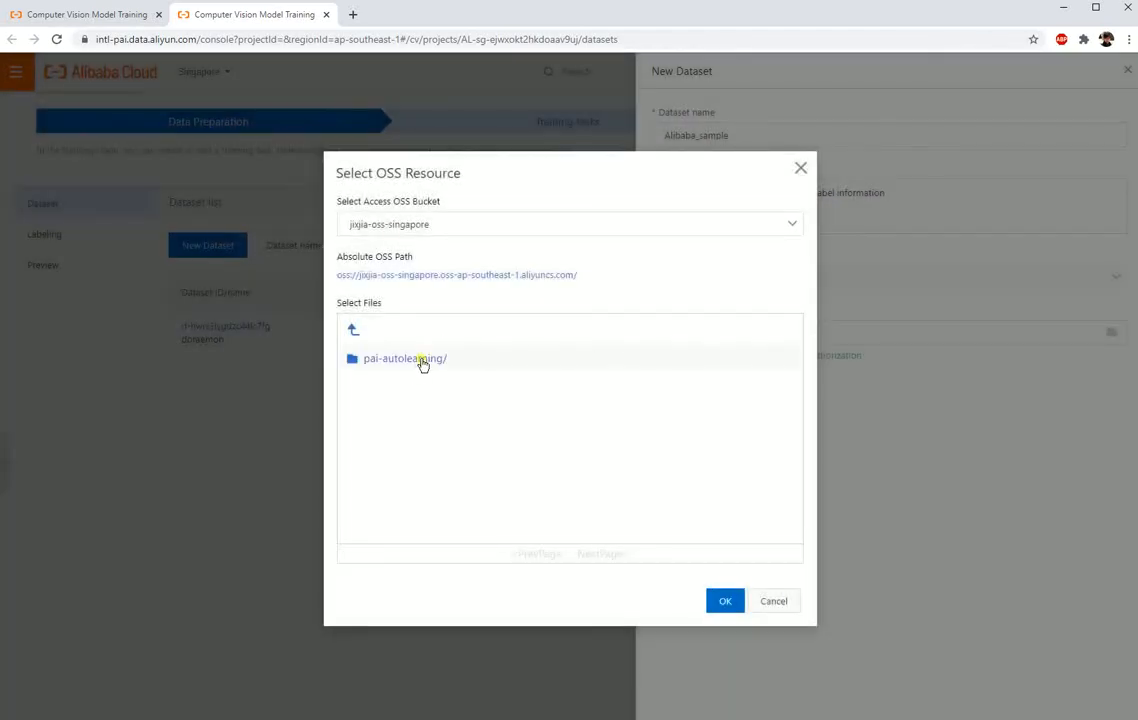
left_click(425, 362)
double_click(457, 364)
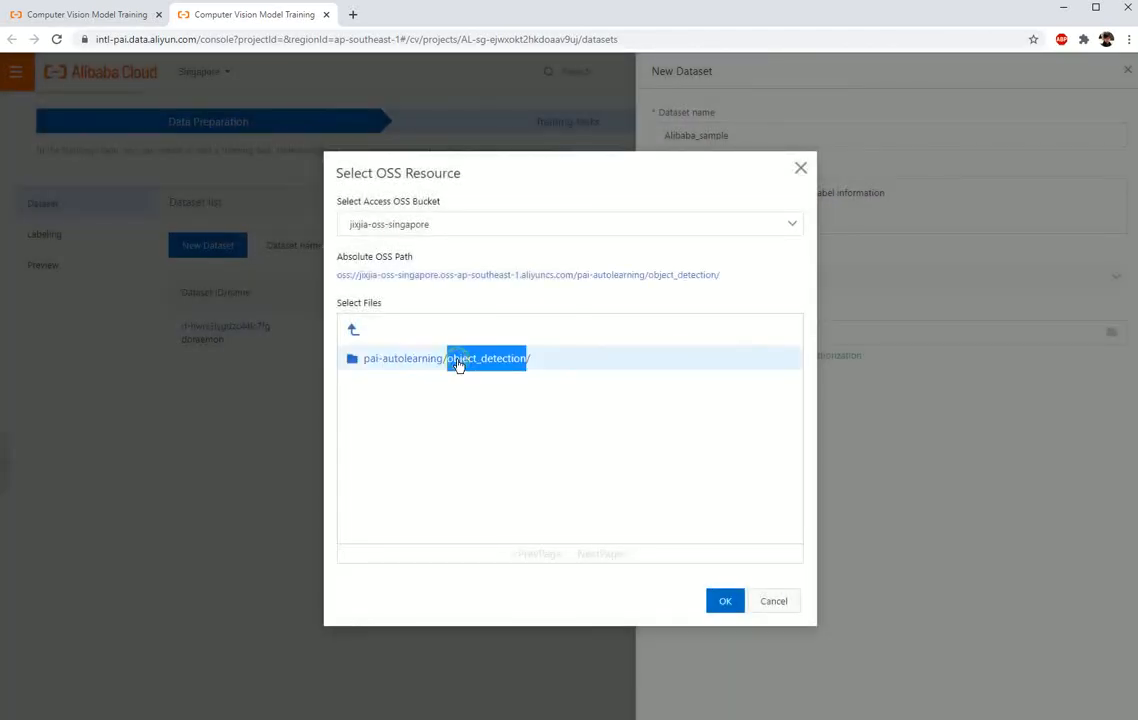
double_click(519, 359)
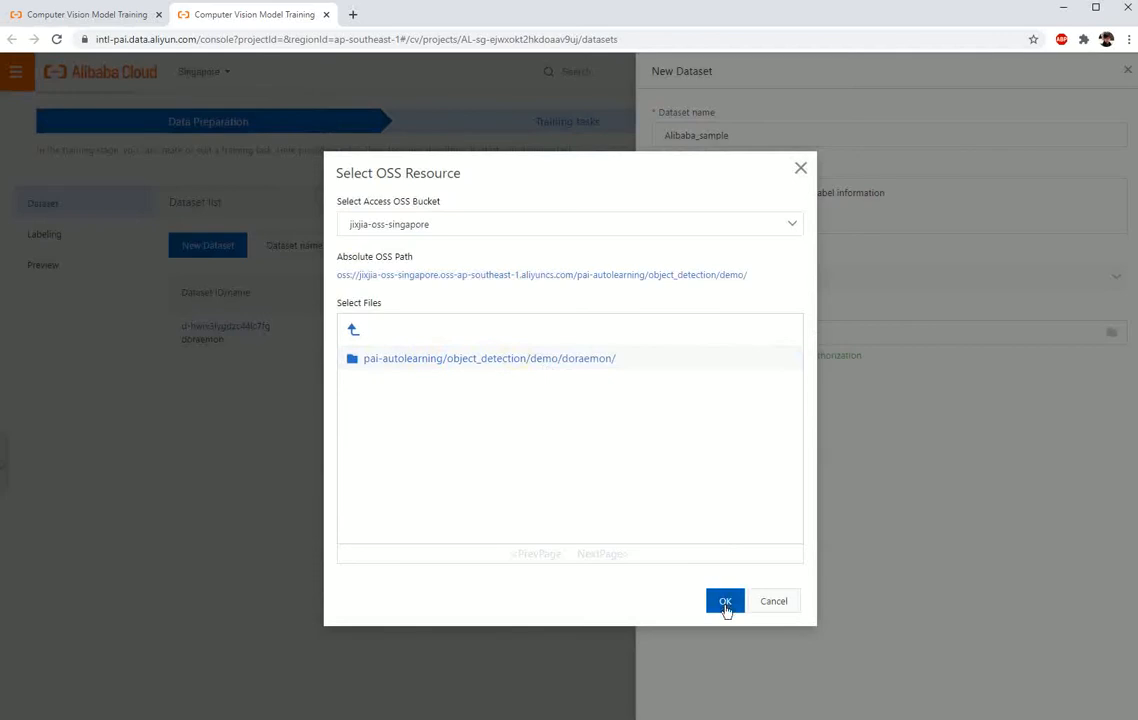
left_click(725, 603)
left_click(697, 405)
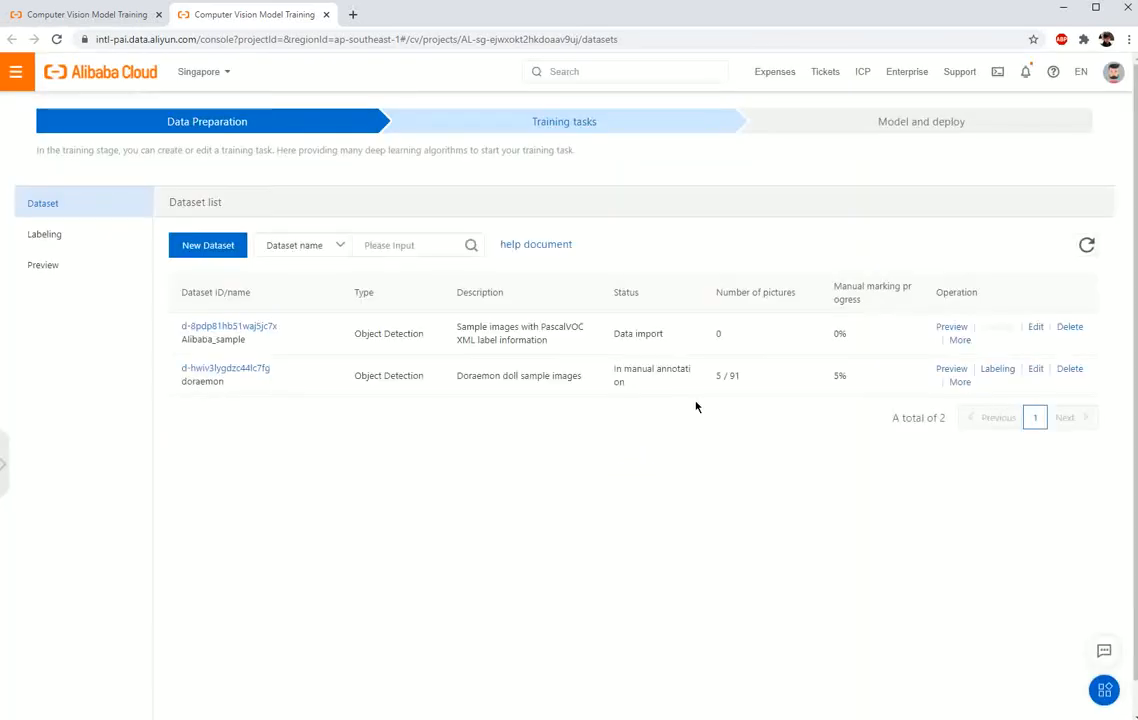
Preview the Alibaba_sample dataset and open one doll image's details to examine its imported annotation
left_click(950, 328)
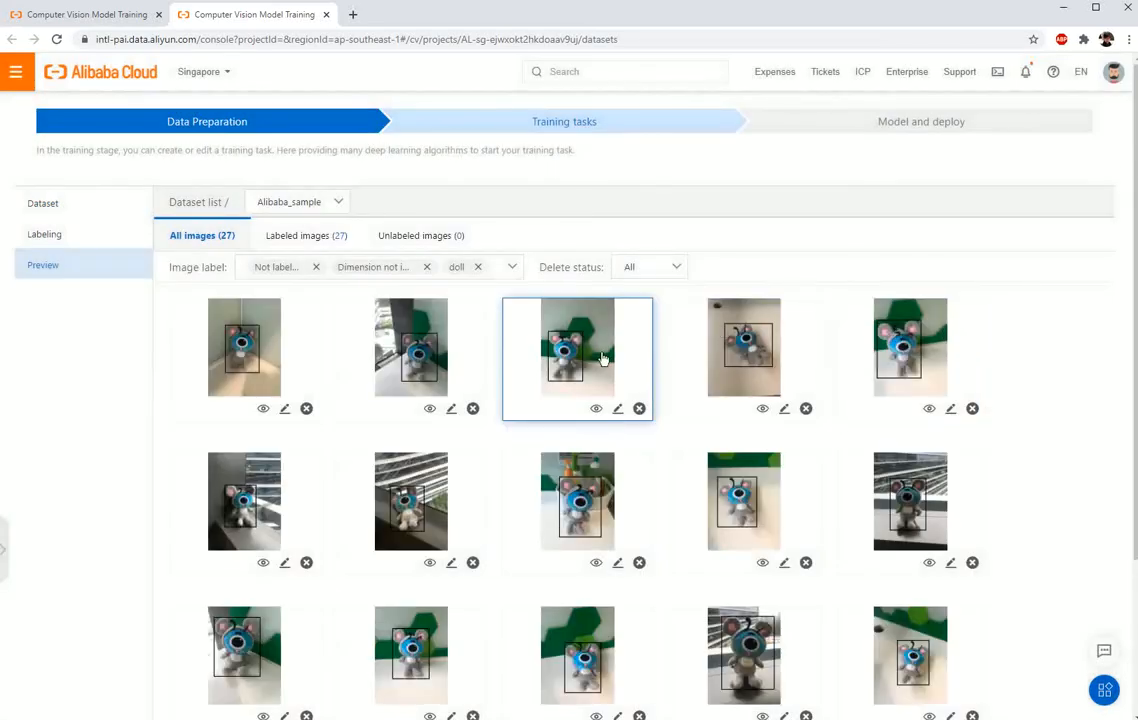
left_click(593, 360)
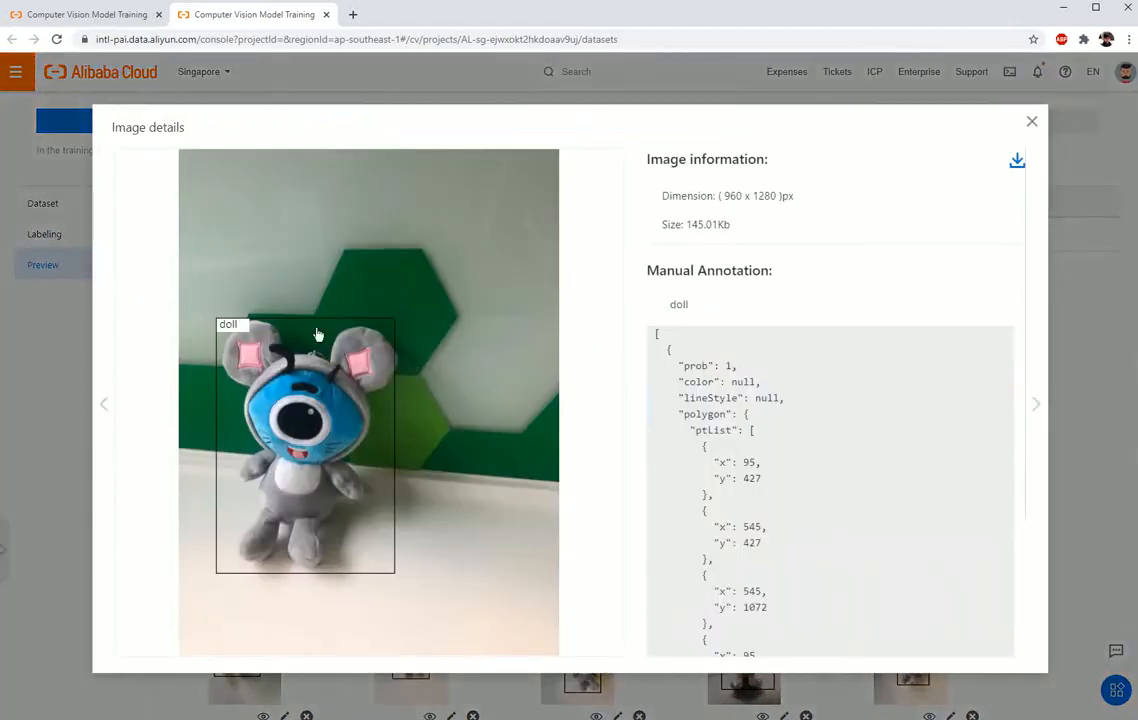
Browse through the next doll images in the image details view to examine their imported bounding boxes, and close it
left_click(1036, 404)
left_click(1036, 404)
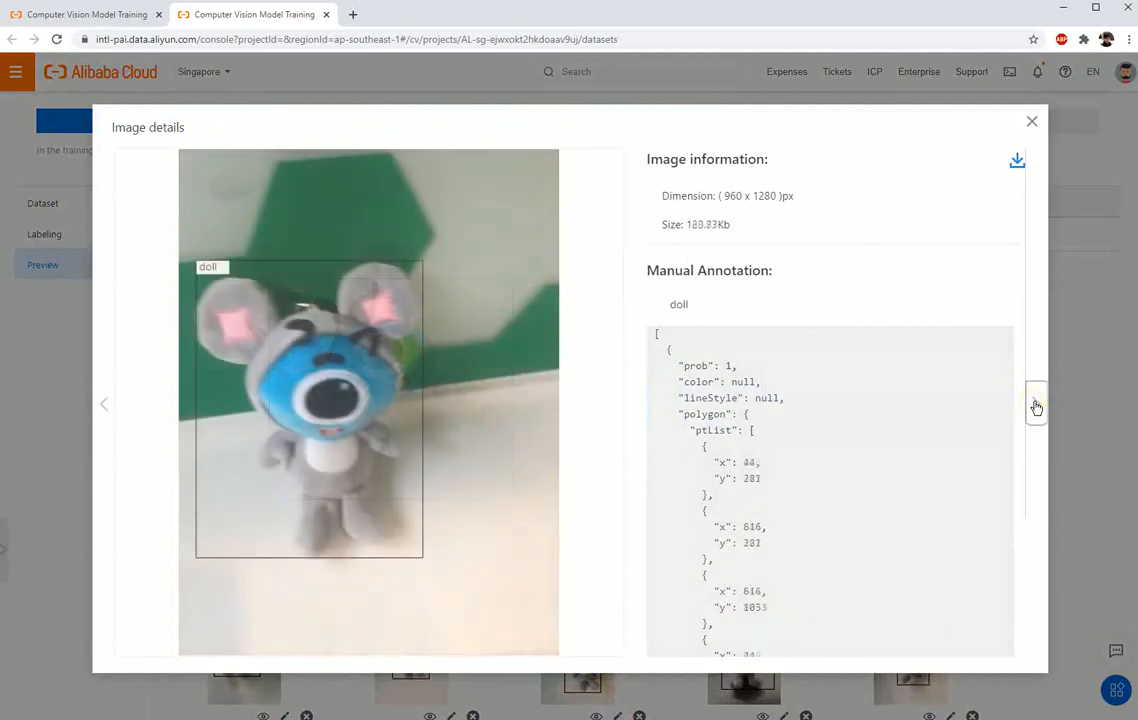
left_click(1036, 404)
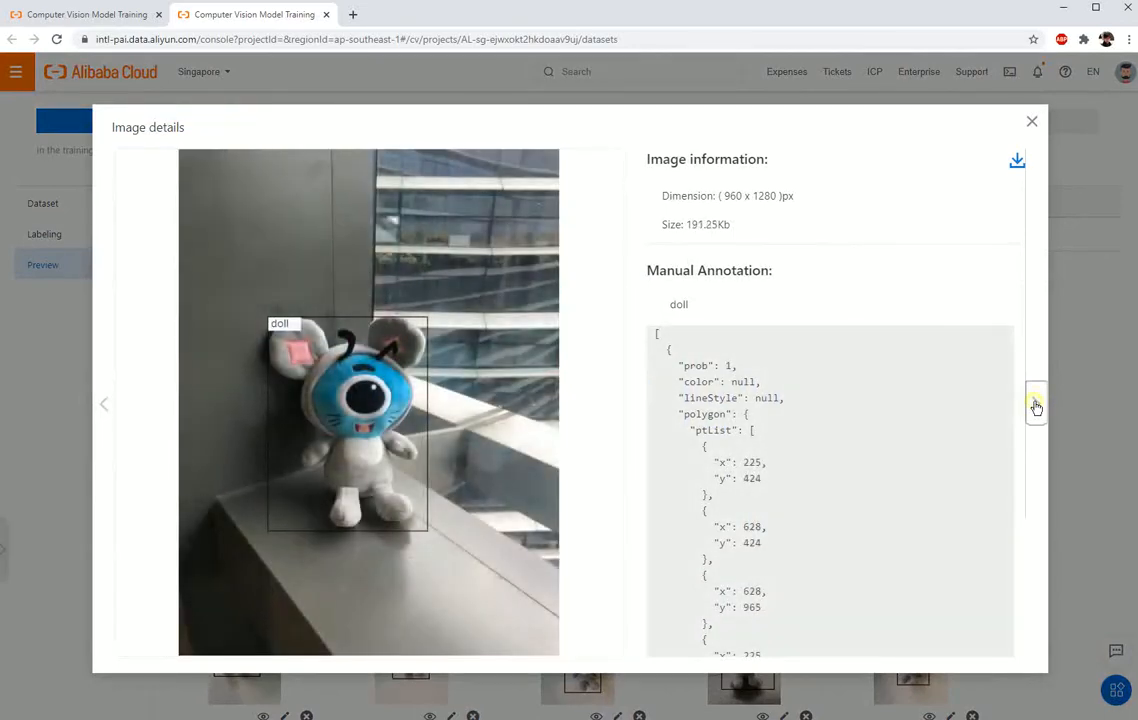
left_click(1036, 404)
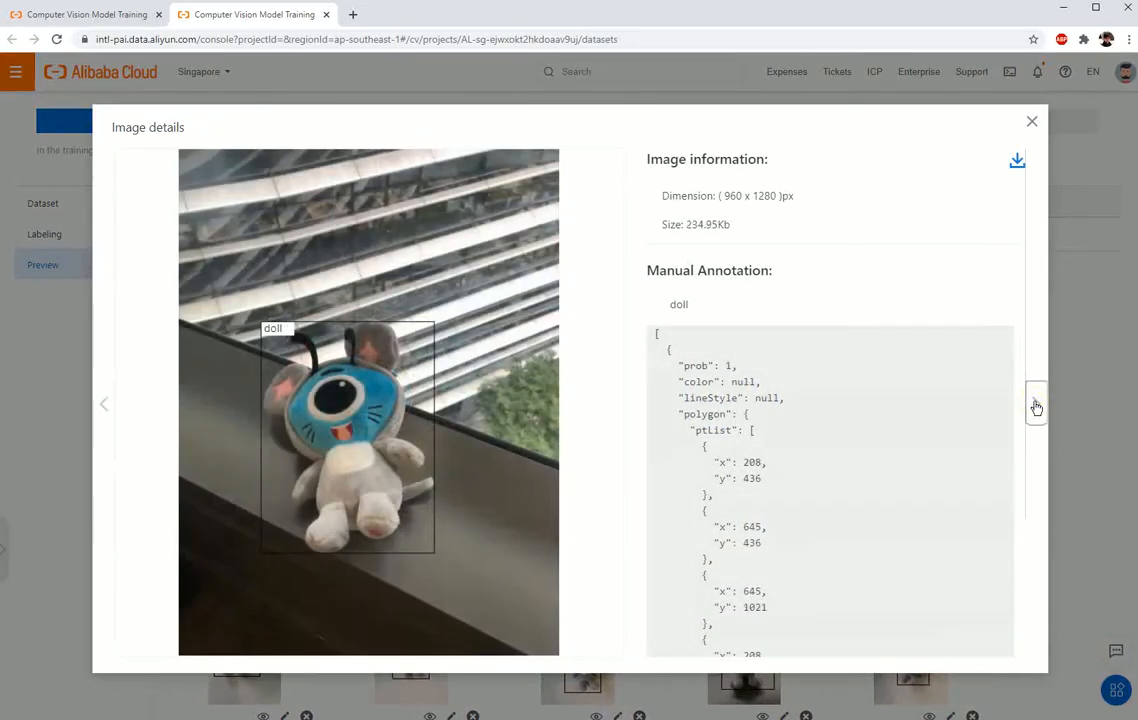
left_click(1033, 118)
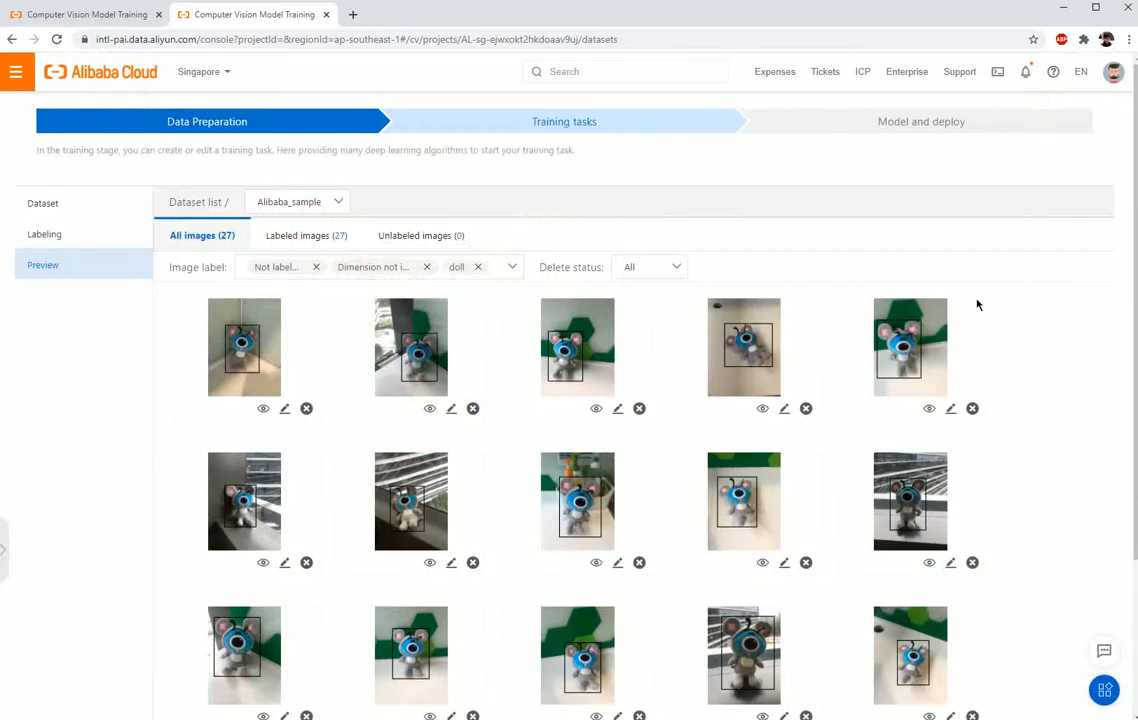
Start a new training task named Training with the description "Demo training our object detector" and proceed to dataset selection
left_click(729, 130)
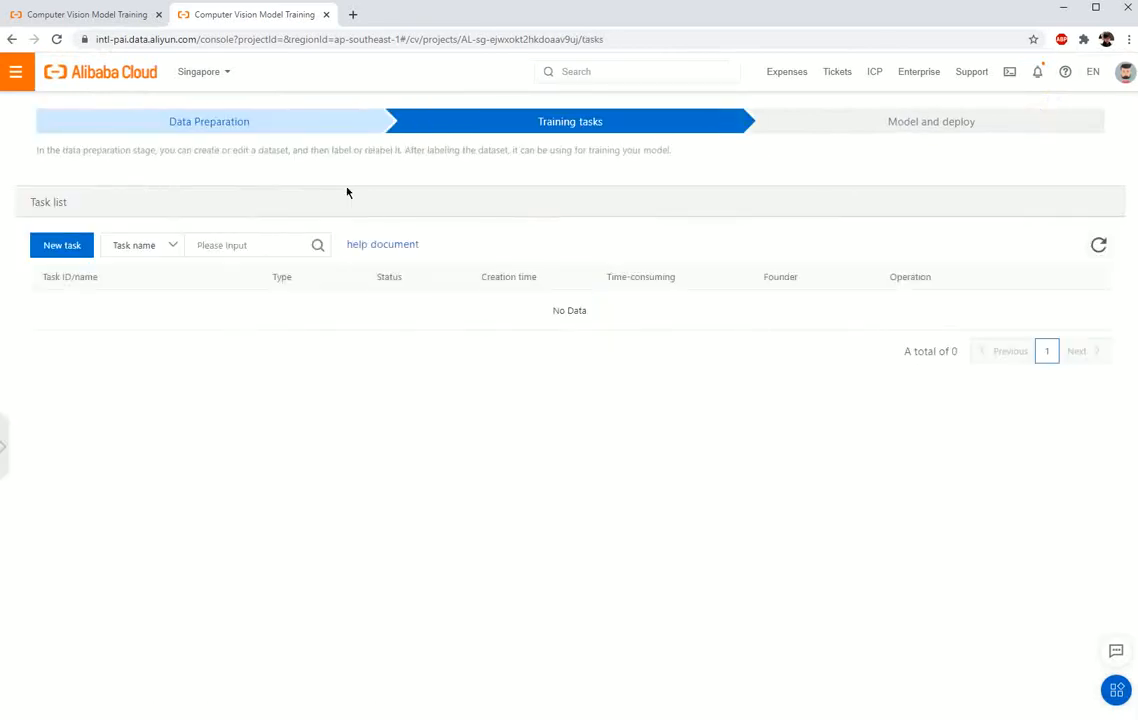
left_click(78, 249)
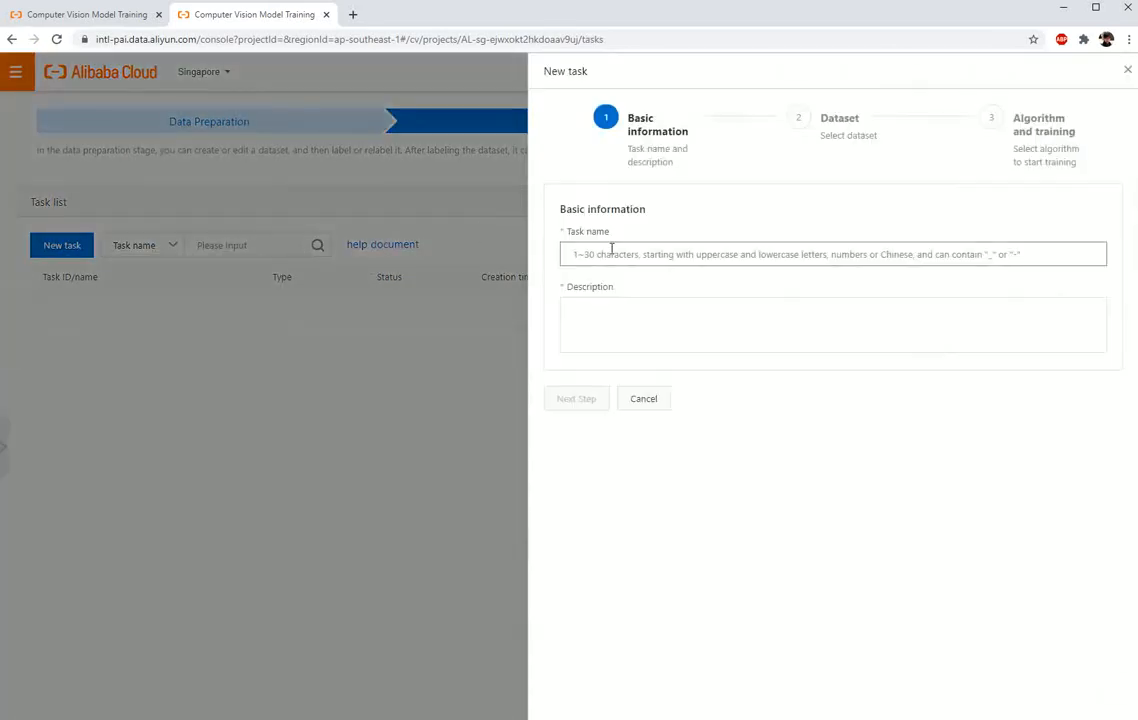
type("Training")
key("Tab")
type("Demo training our object")
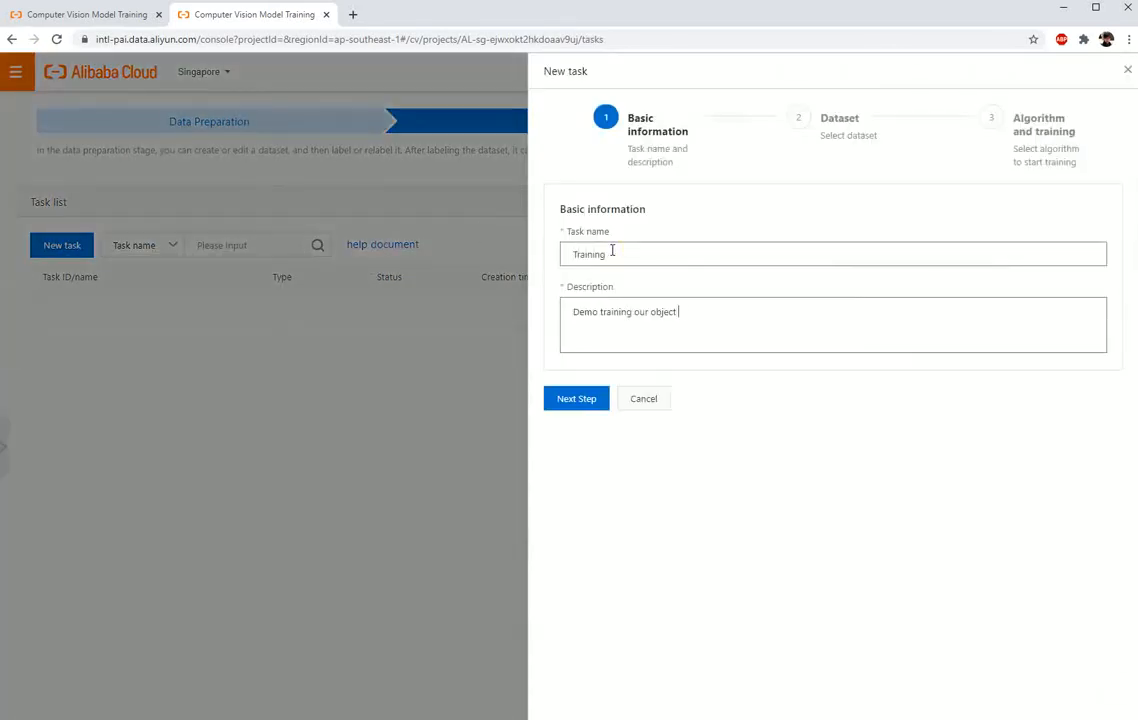
type(" dete")
left_click(598, 399)
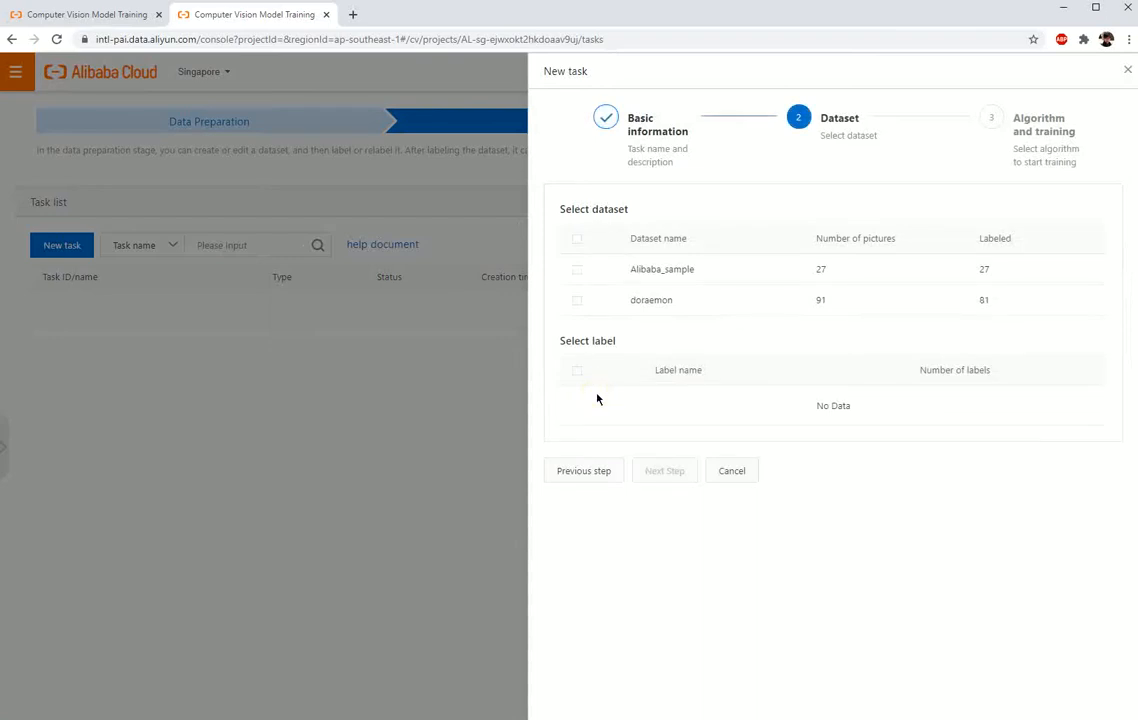
Select both the Alibaba_sample and doraemon datasets with the labels doll and doraemon, and proceed to the algorithm settings
left_click(577, 239)
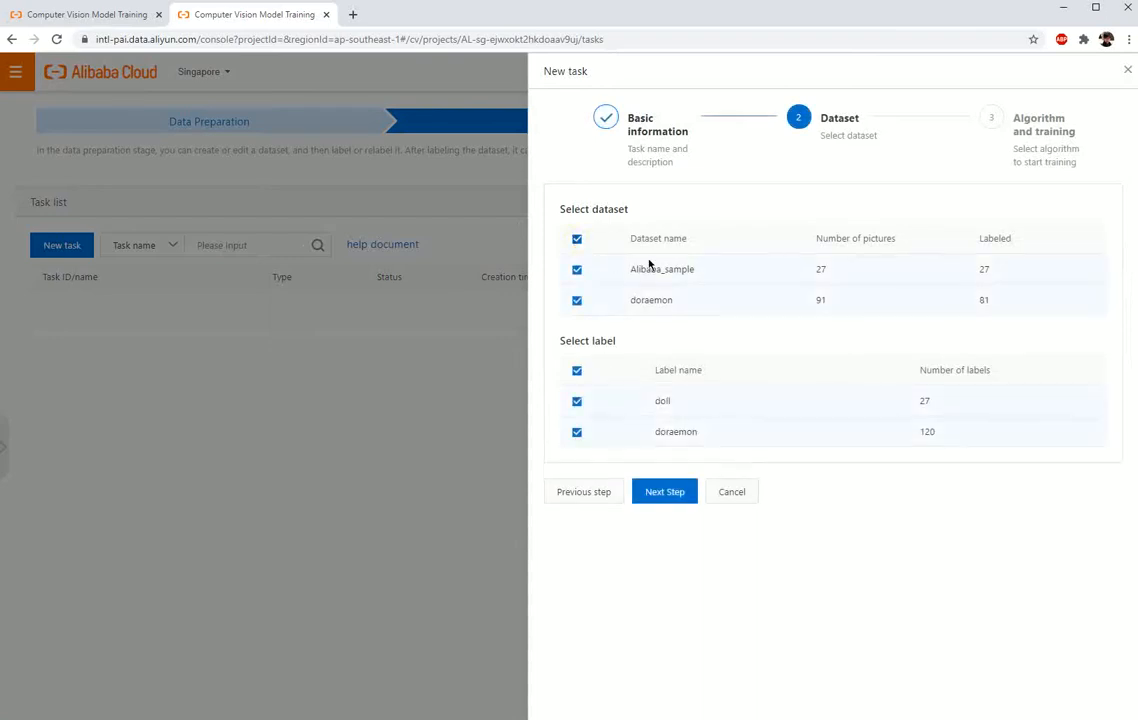
double_click(984, 269)
double_click(984, 300)
left_click(690, 499)
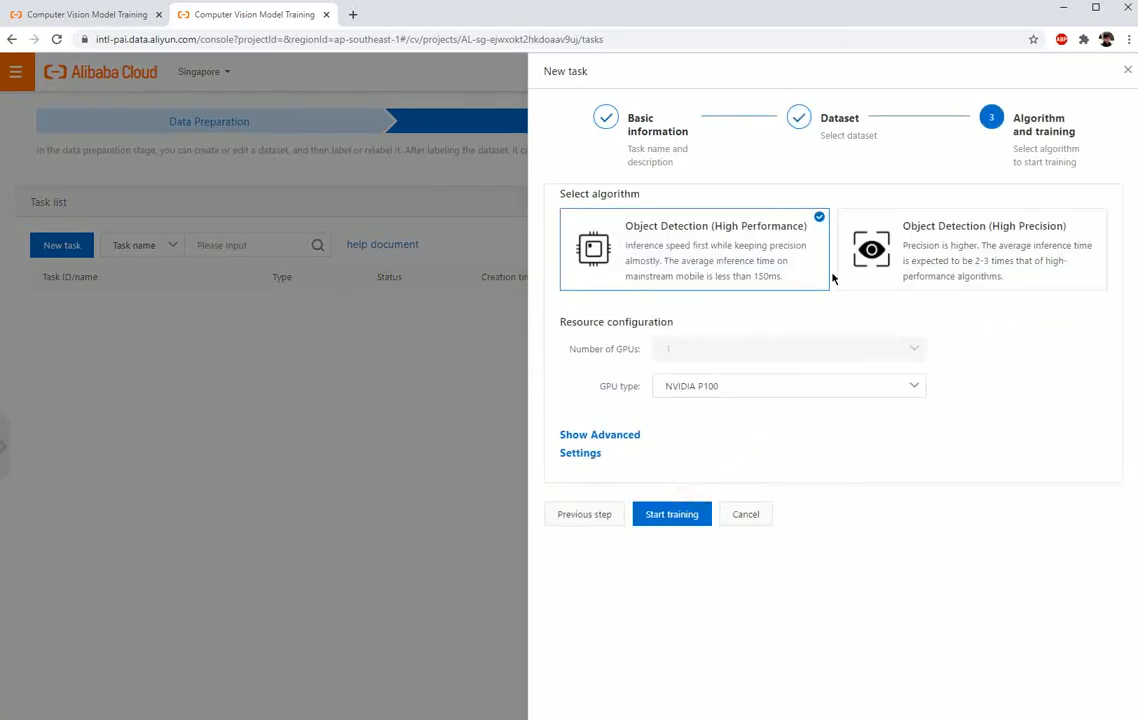
Compare the two detection algorithms and choose Object Detection (High Precision) for the training task
left_click(997, 279)
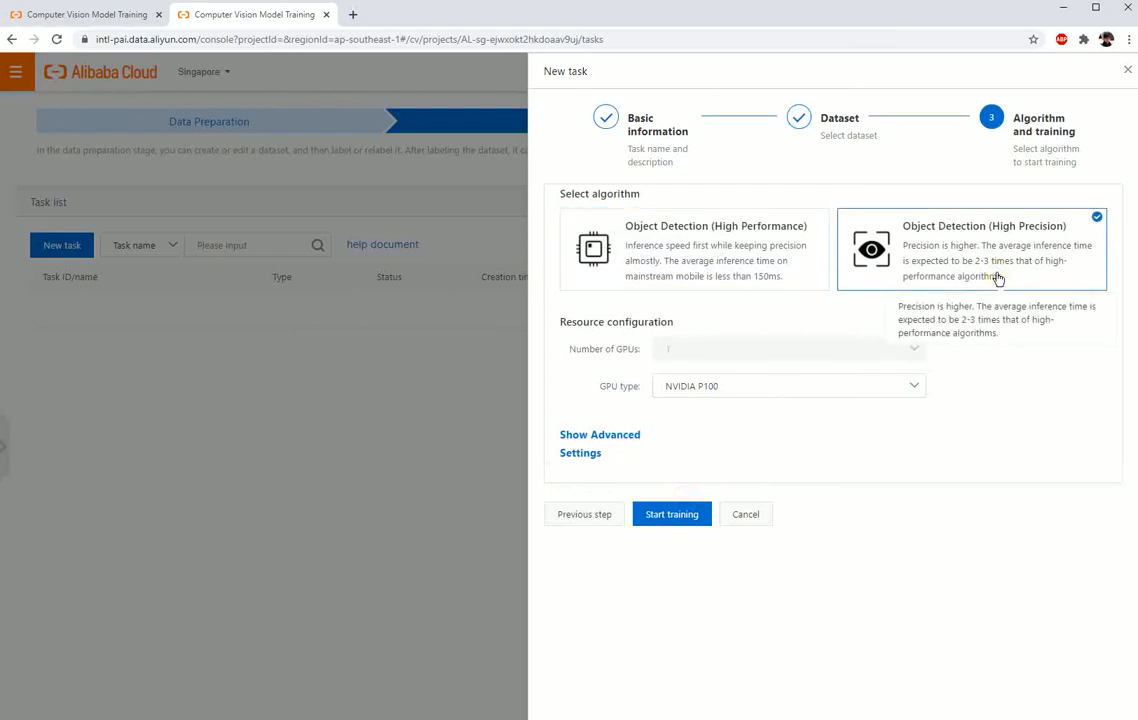
left_click(800, 259)
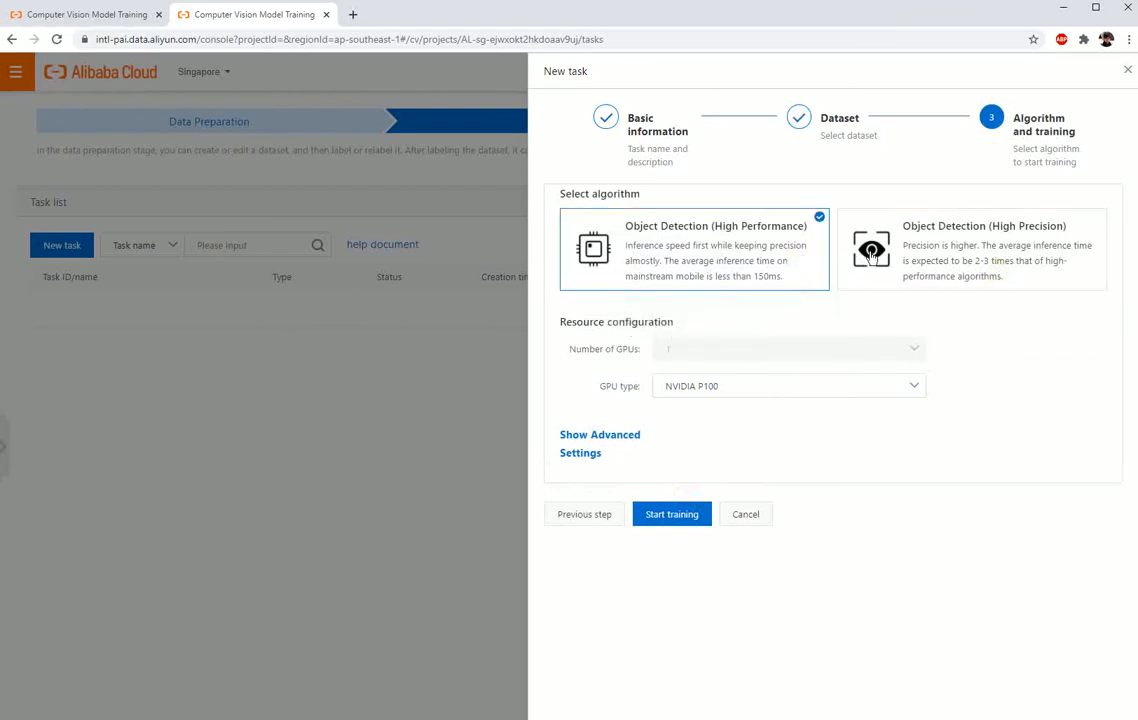
left_click(1035, 257)
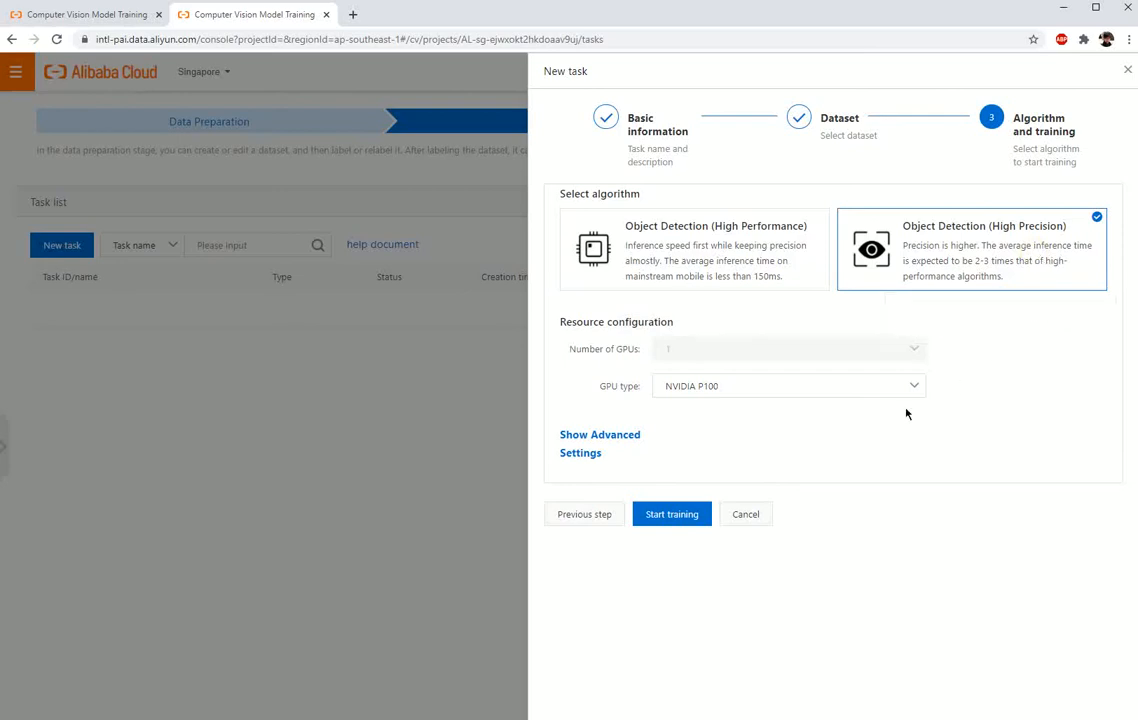
Review the advanced training settings, hide them to use the default parameters, and start the training on the NVIDIA P100 GPU
left_click(617, 441)
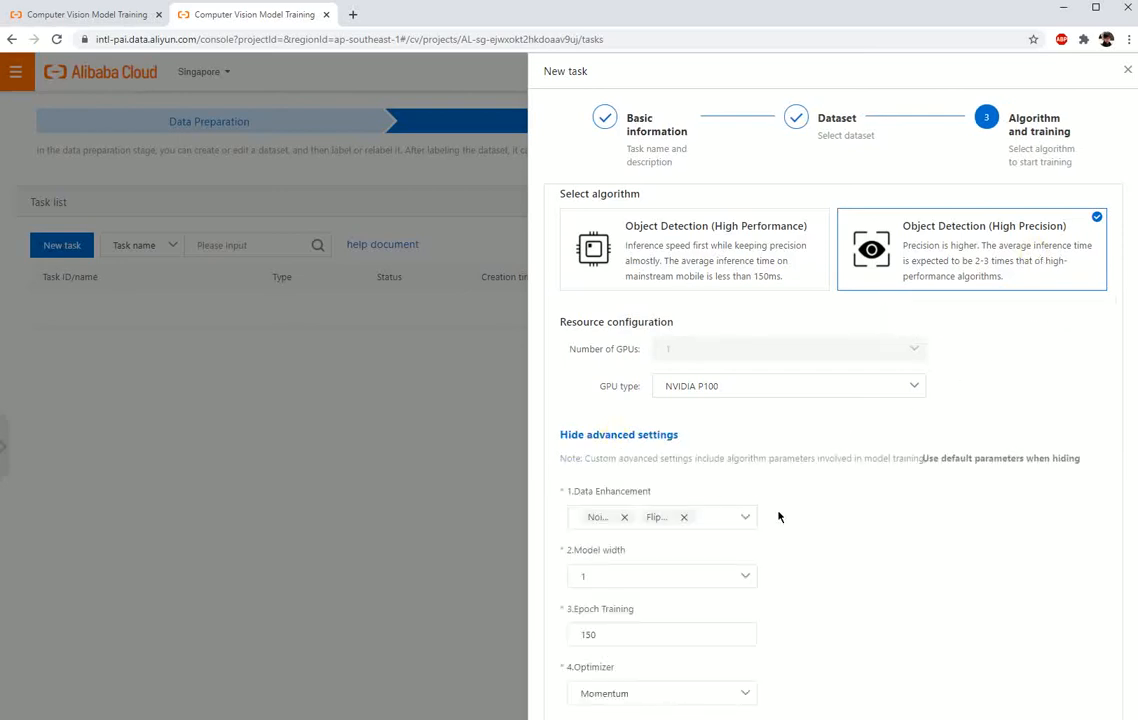
scroll(808, 536, "down", 2)
scroll(812, 536, "down", 1)
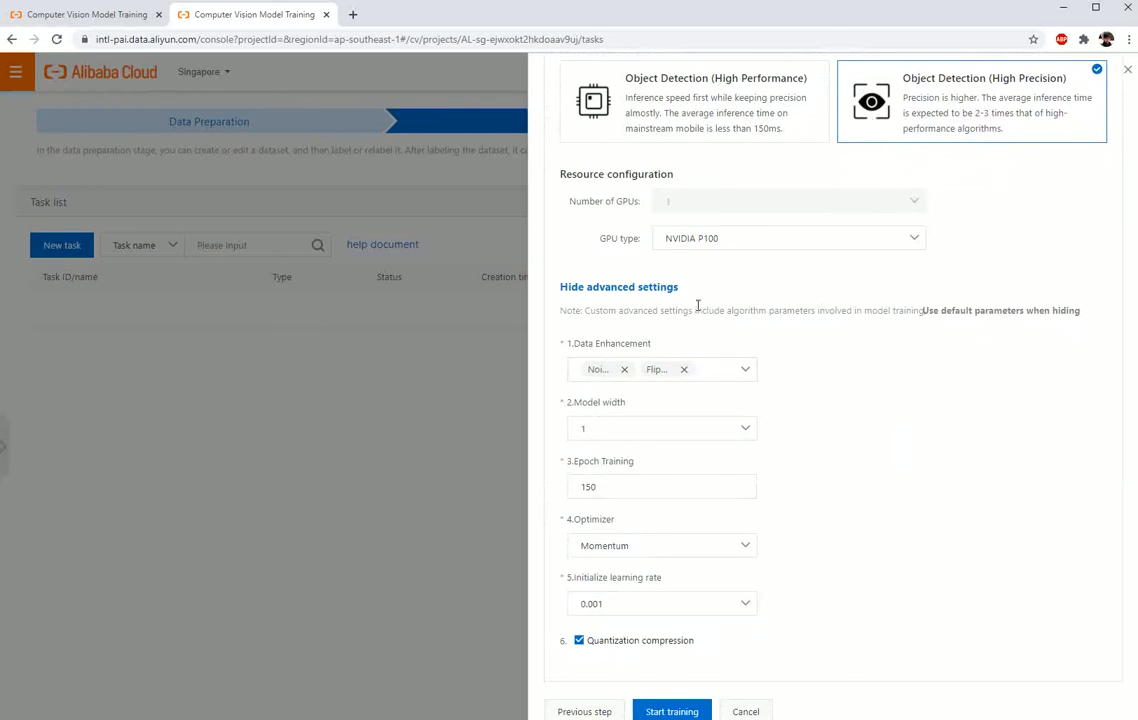
left_click(610, 287)
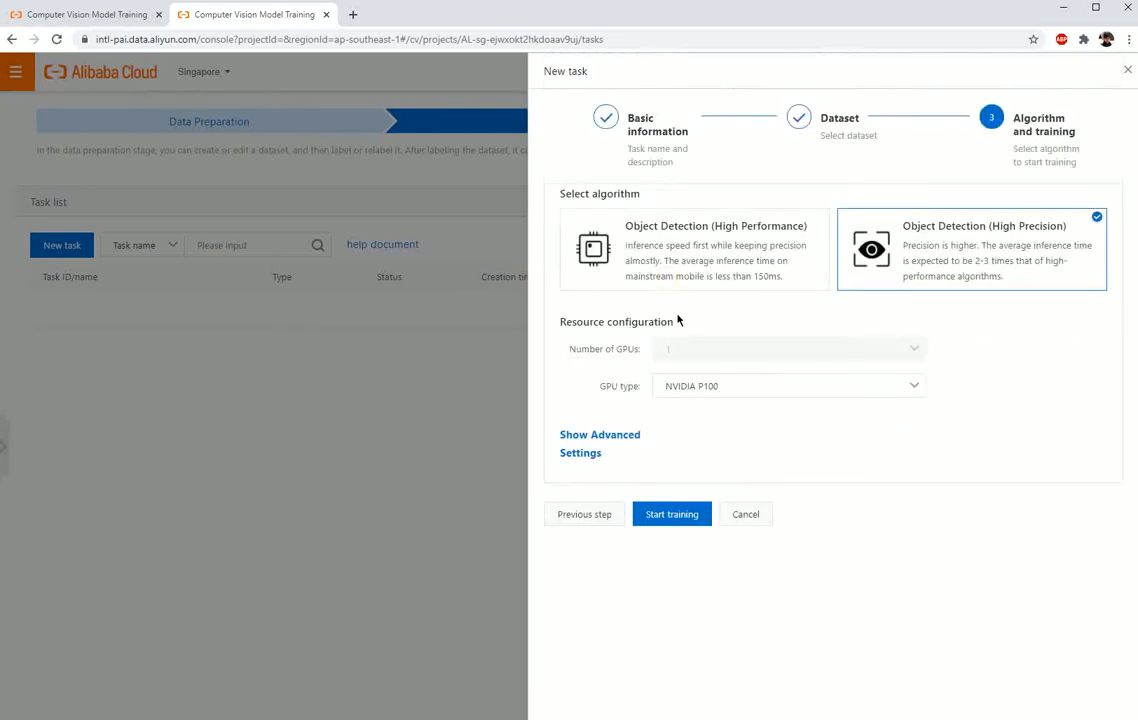
left_click(695, 522)
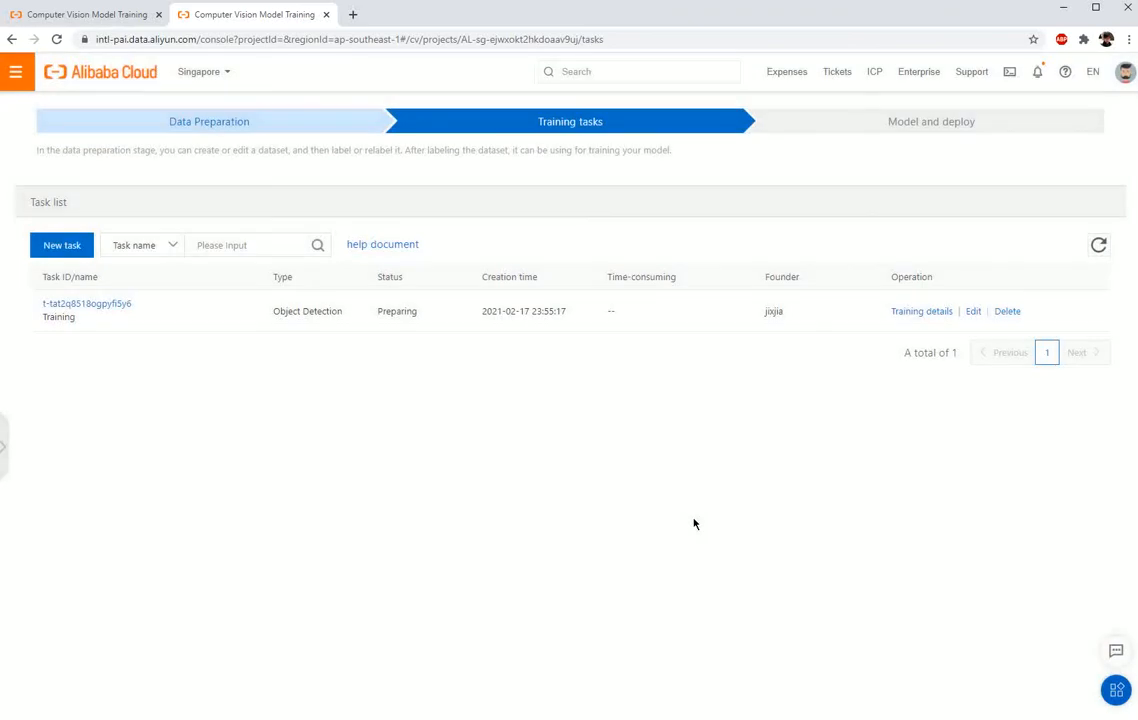
Open the Training task's details and refresh its training process to check the stages and the task status
left_click(909, 312)
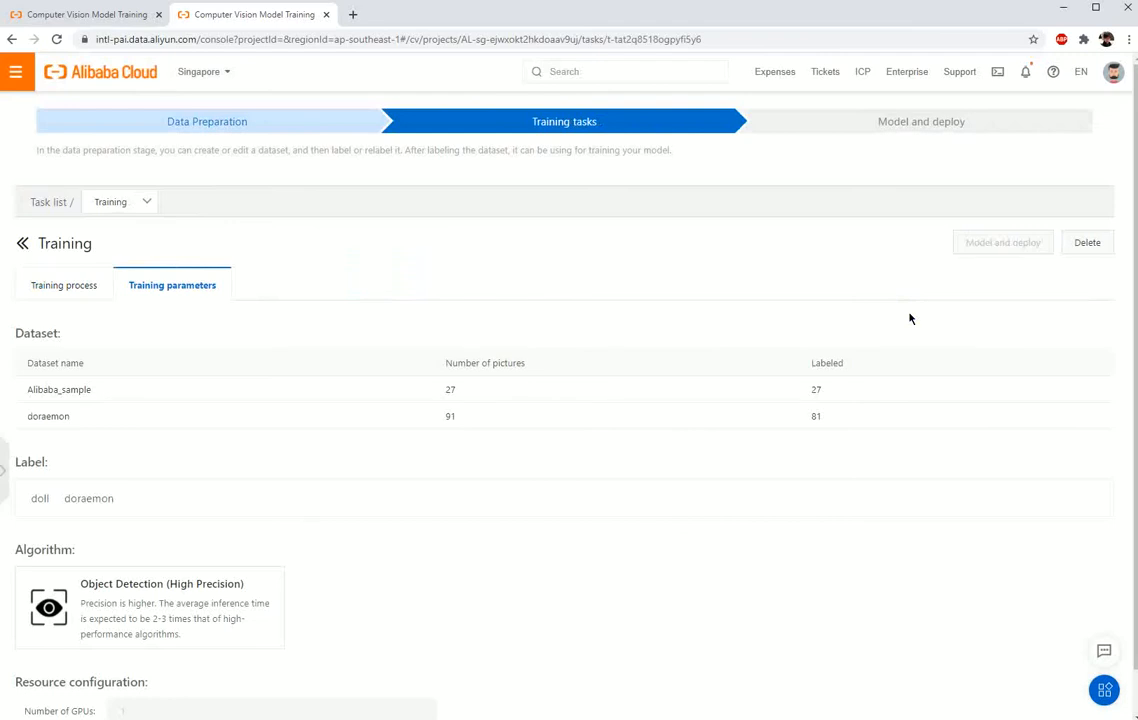
left_click(73, 287)
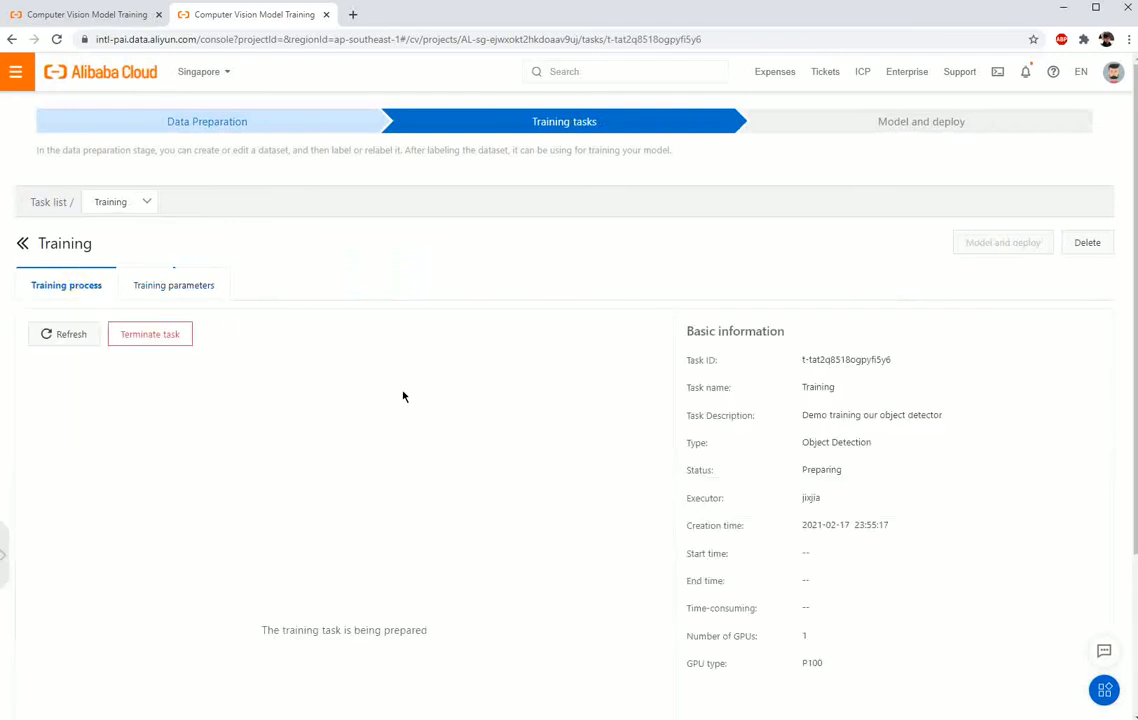
scroll(553, 512, "down", 2)
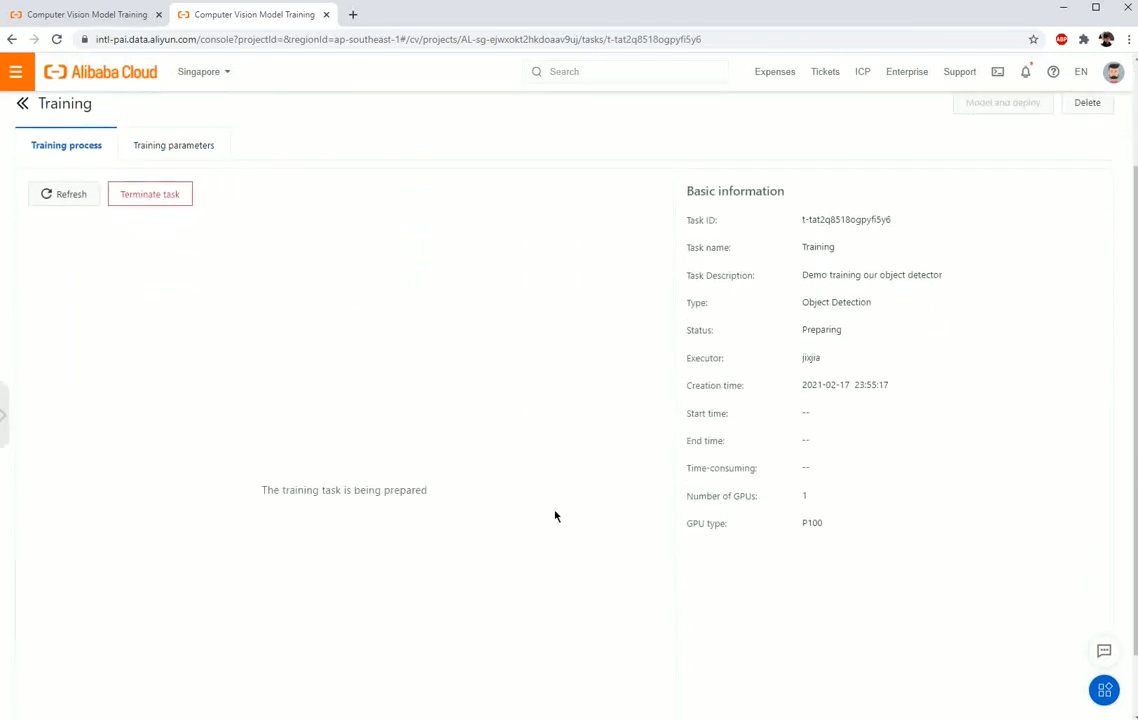
left_click(91, 291)
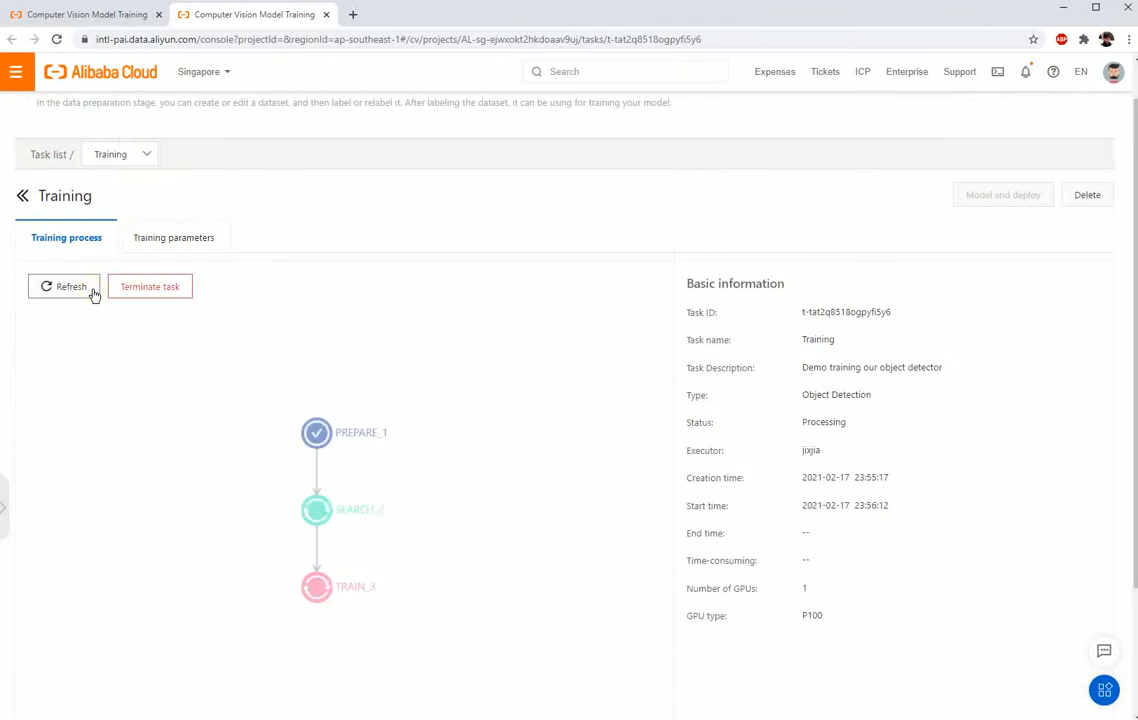
mouse_move(314, 513)
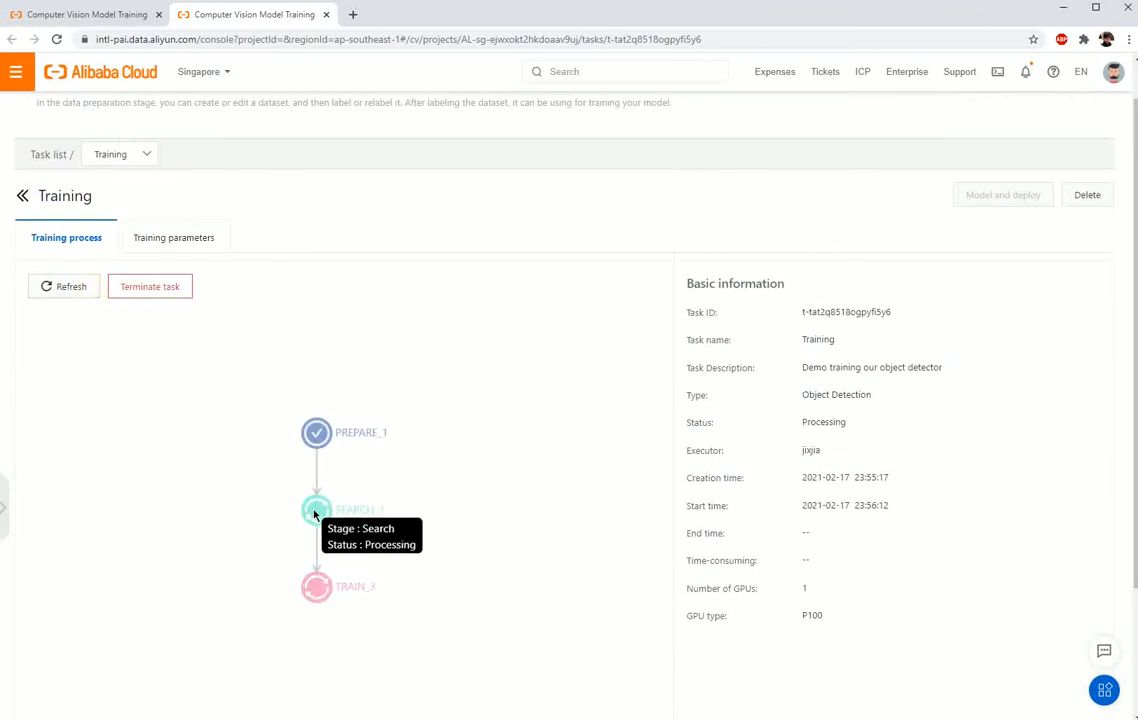
mouse_move(328, 593)
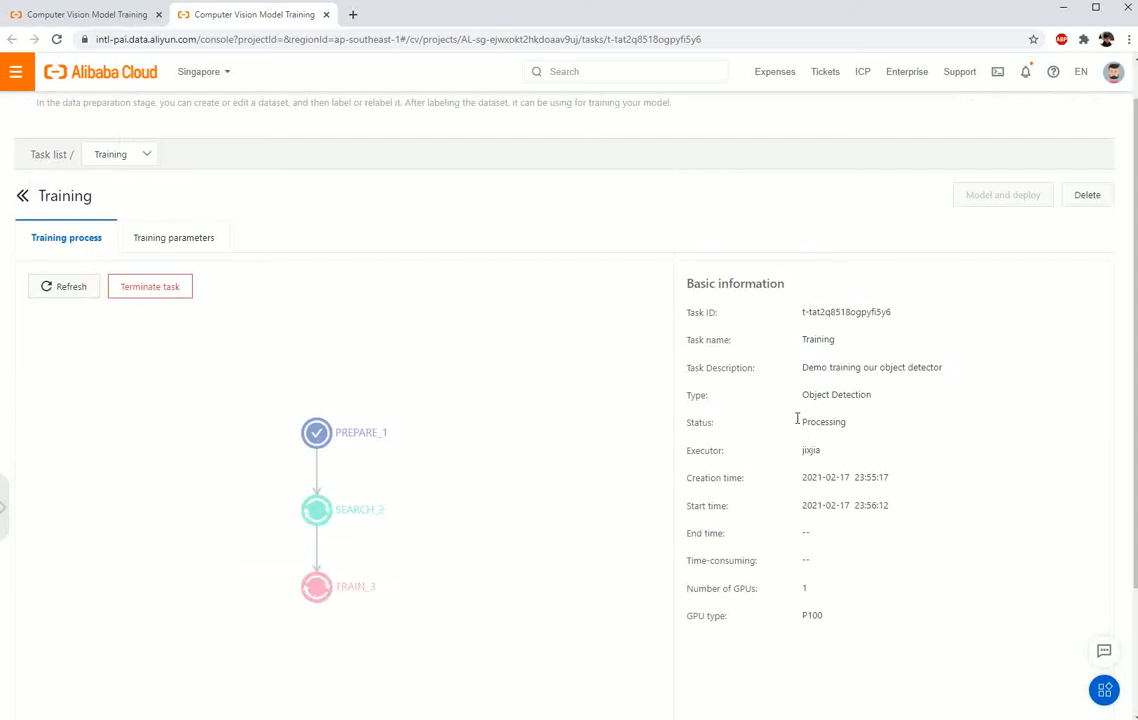
left_click_drag(802, 422, 866, 422)
left_click(880, 446)
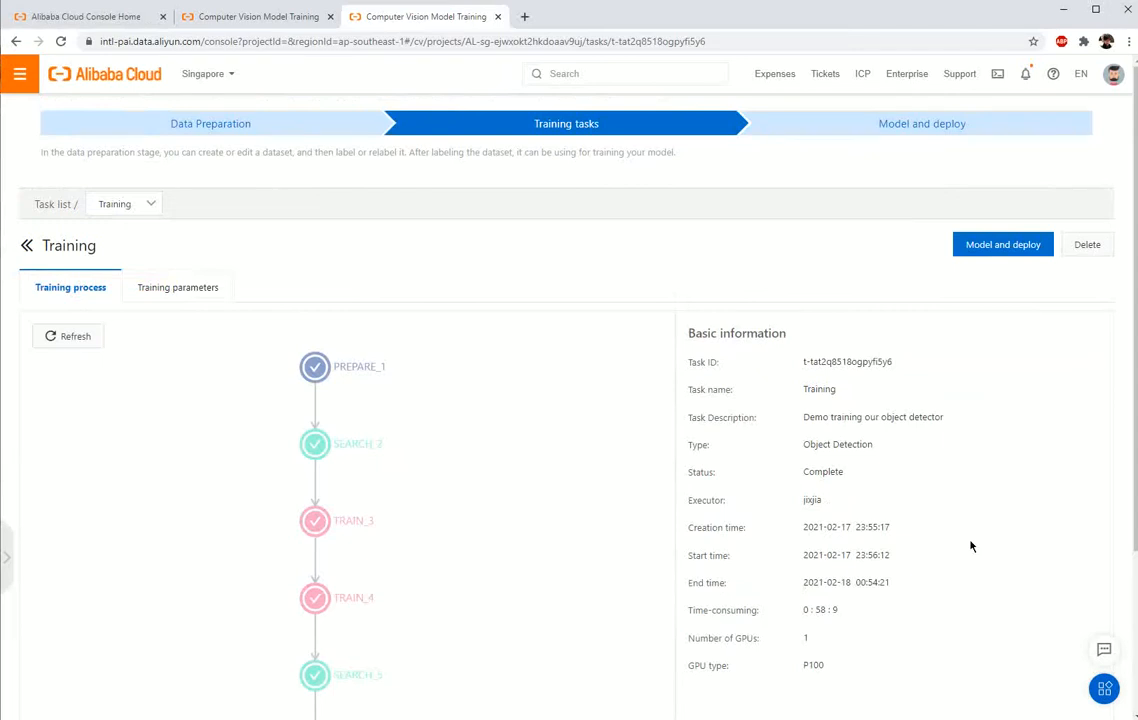
Examine the finished training task's stages and the time the training consumed
scroll(970, 546, "down", 2)
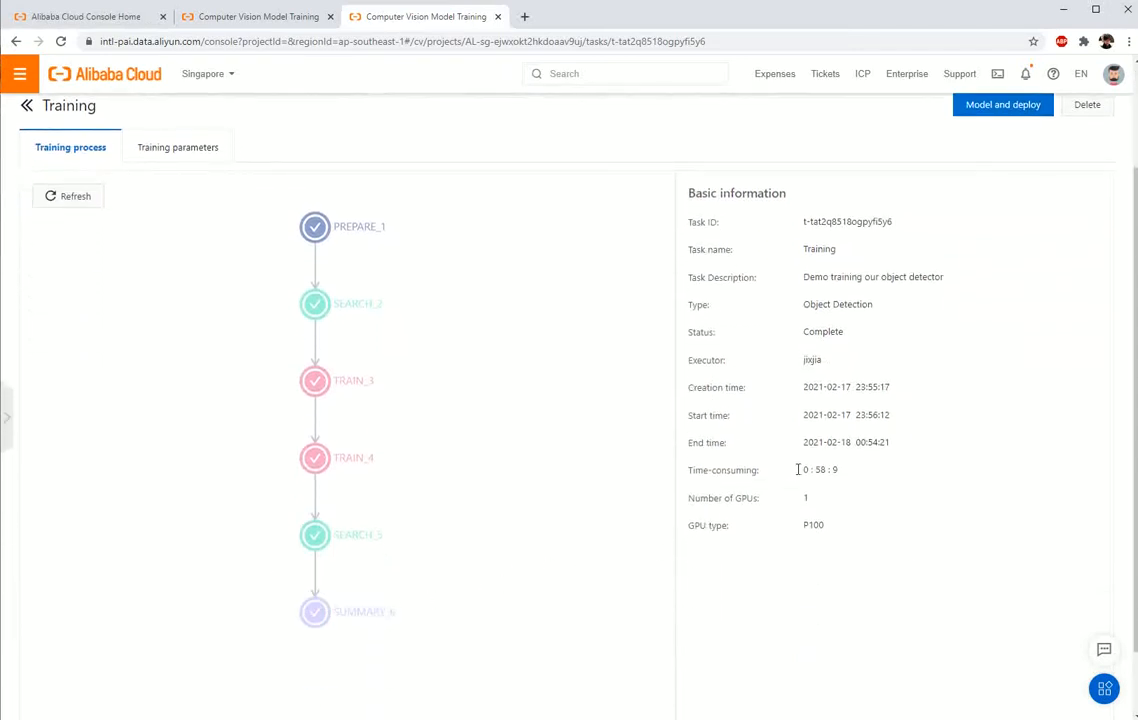
left_click_drag(803, 469, 840, 470)
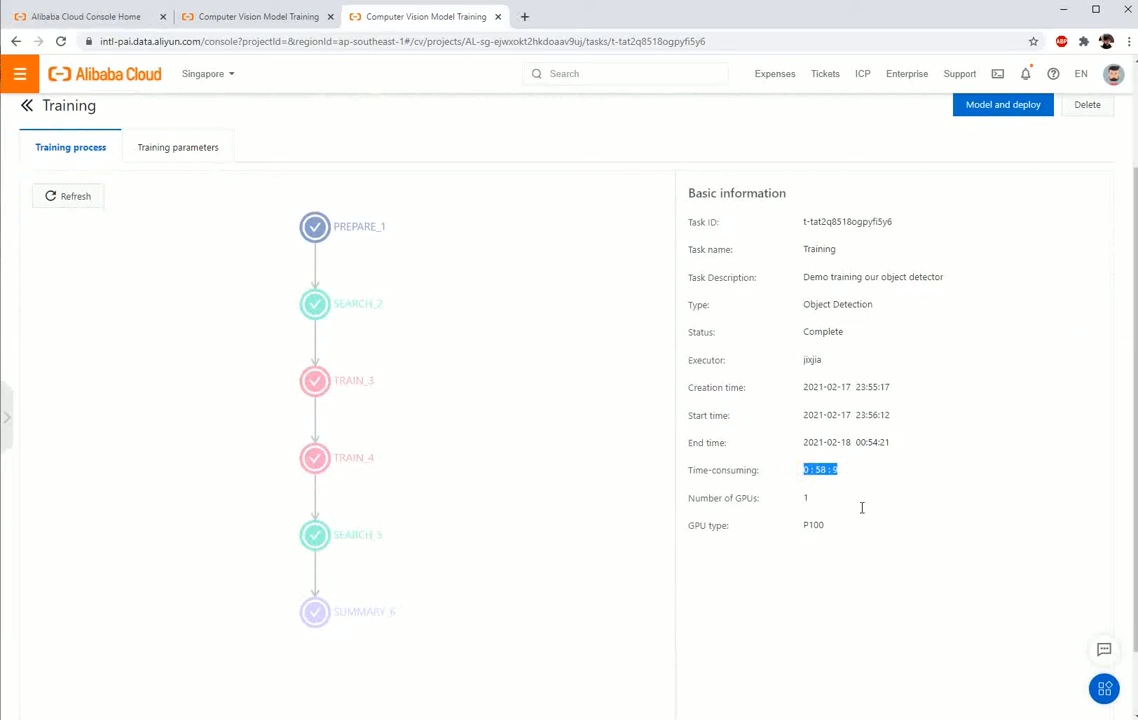
left_click(883, 555)
scroll(936, 477, "up", 3)
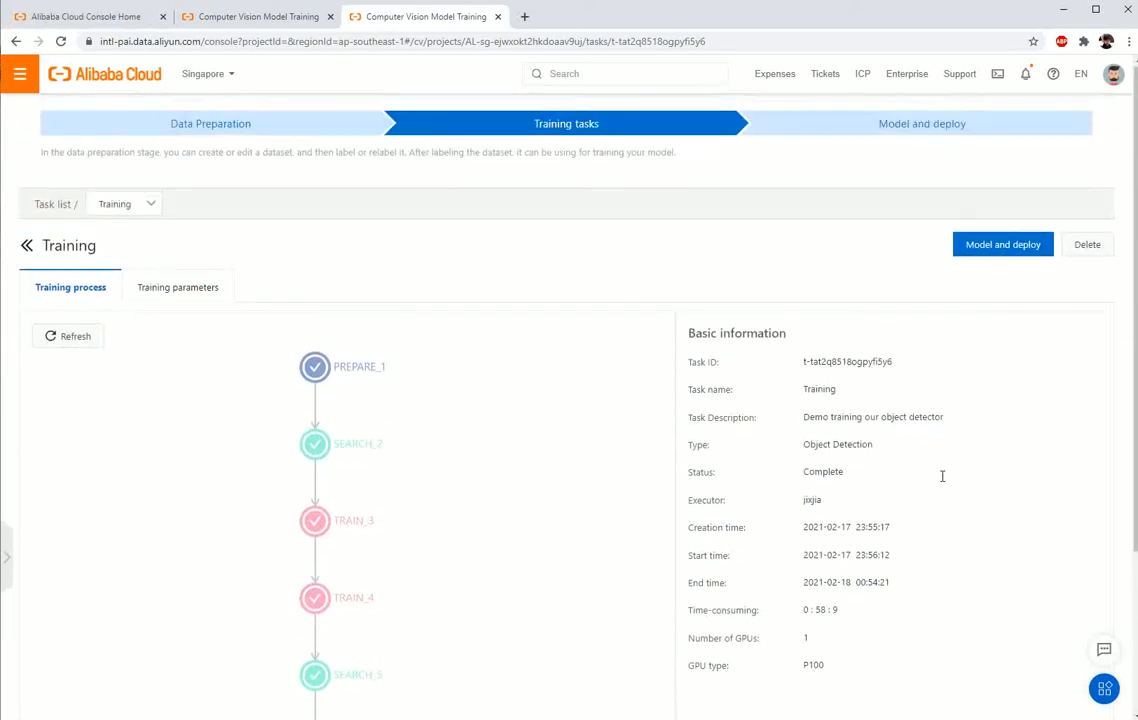
Open the Training_0 model's deployment page, request PAI-EAS deployment and proceed to creating the required EAS resource group
left_click(1045, 252)
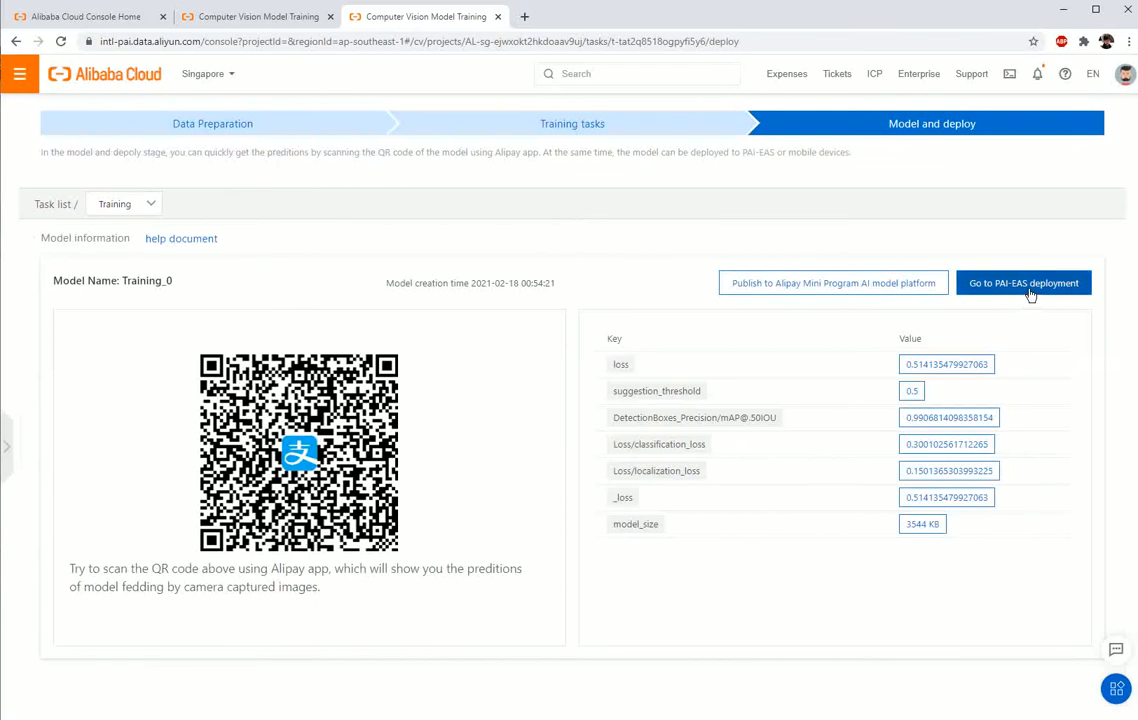
left_click(1030, 287)
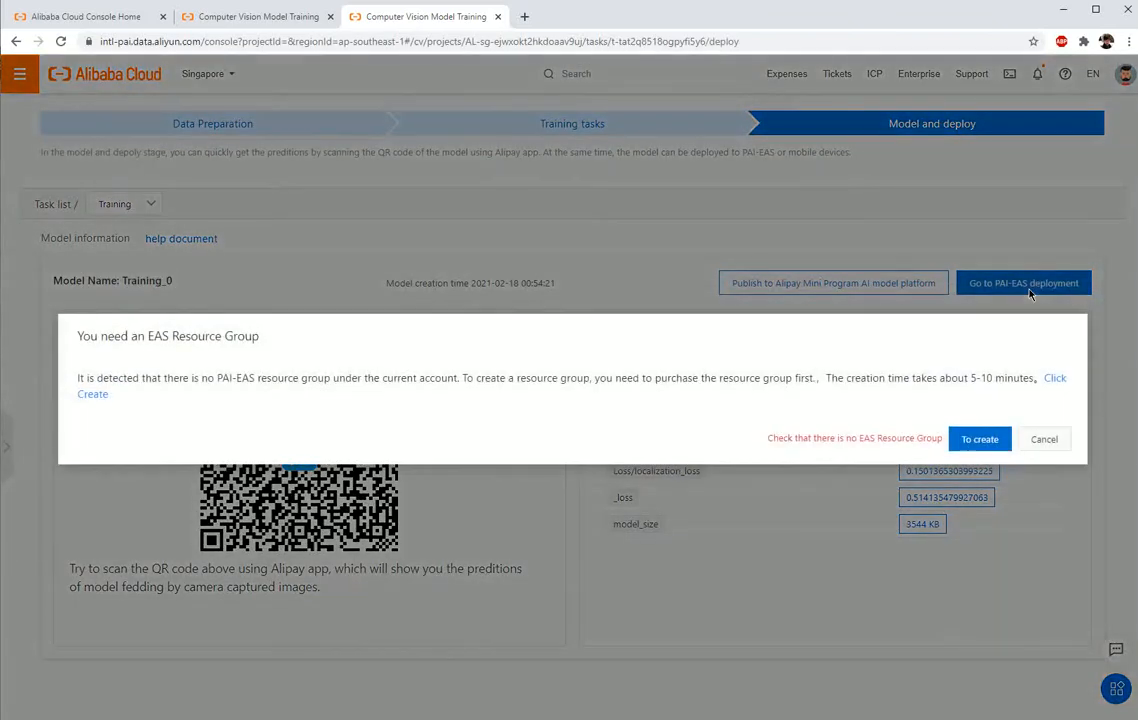
left_click(996, 446)
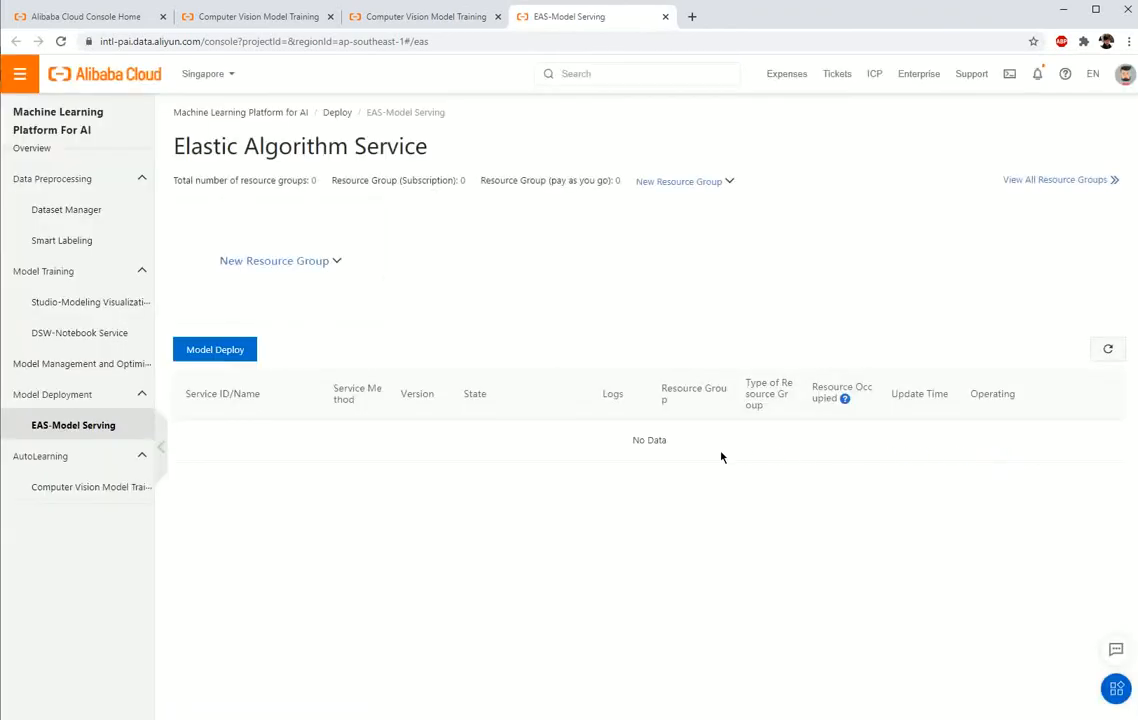
Order a pay-as-you-go EAS resource group with one General Purpose g6 (16-Core 64 GB) node in Singapore, accept the service agreement and activate it
left_click(334, 263)
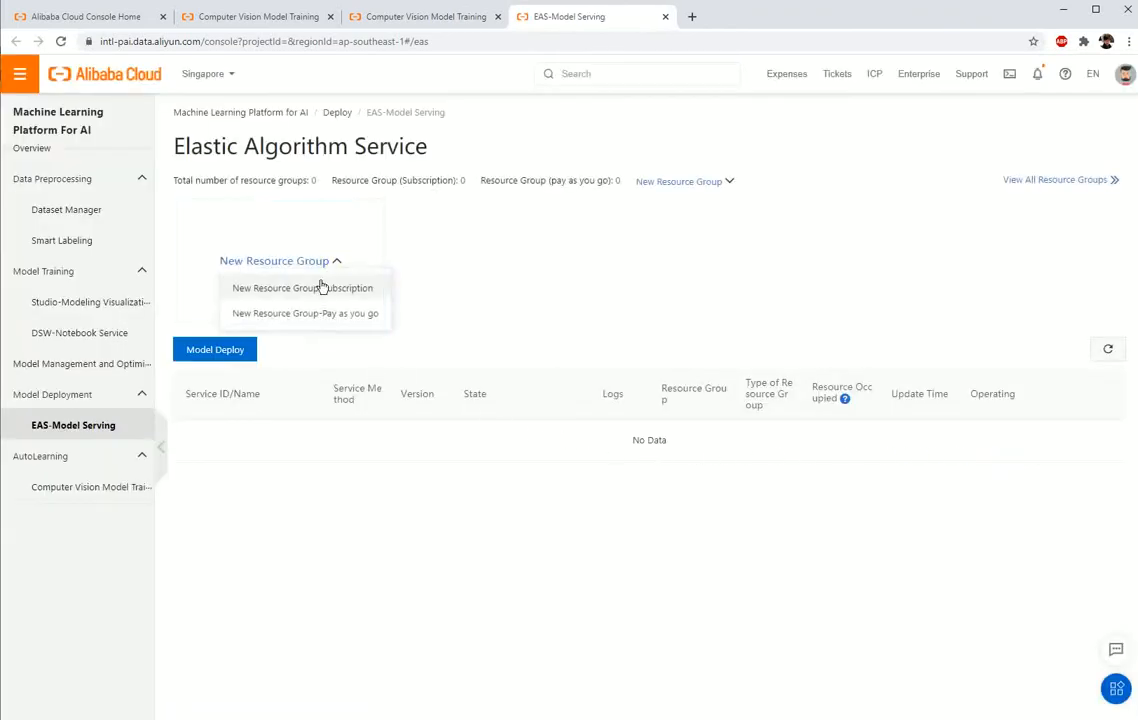
left_click(314, 320)
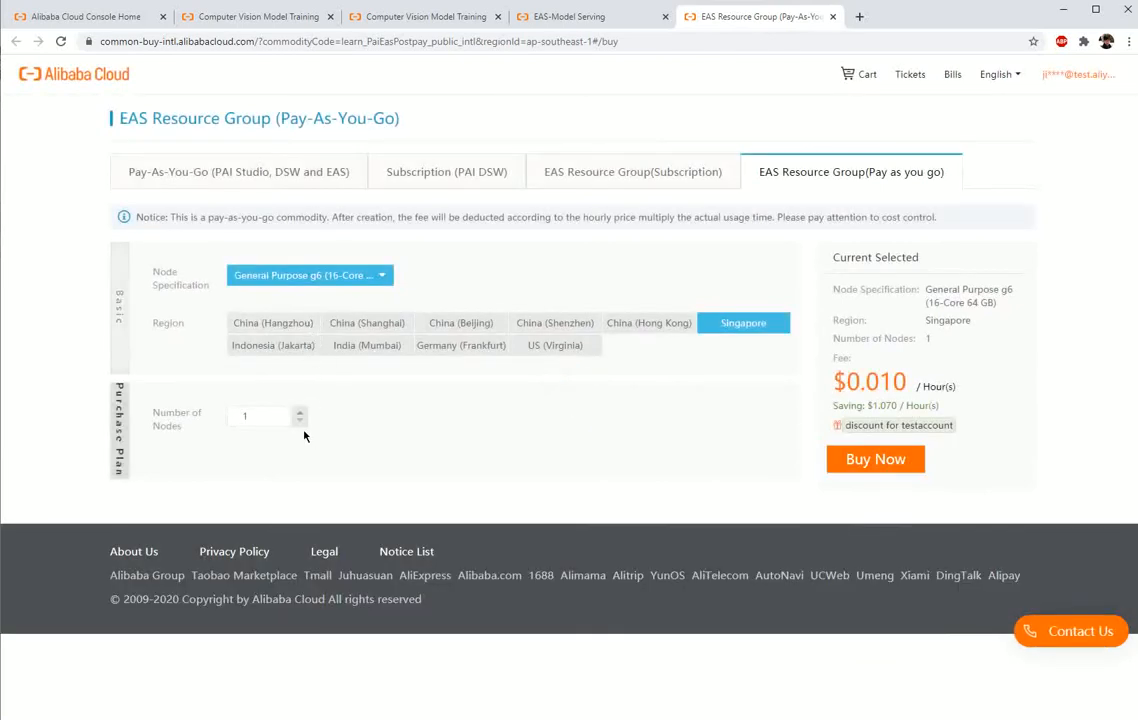
left_click(876, 460)
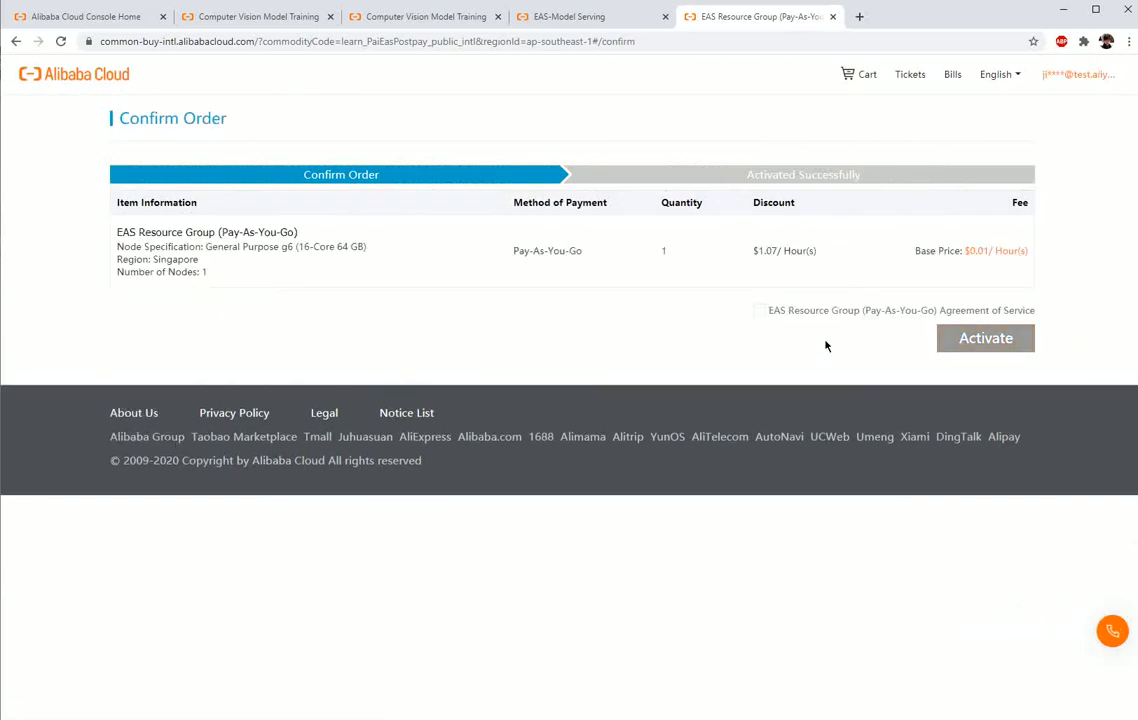
left_click(759, 312)
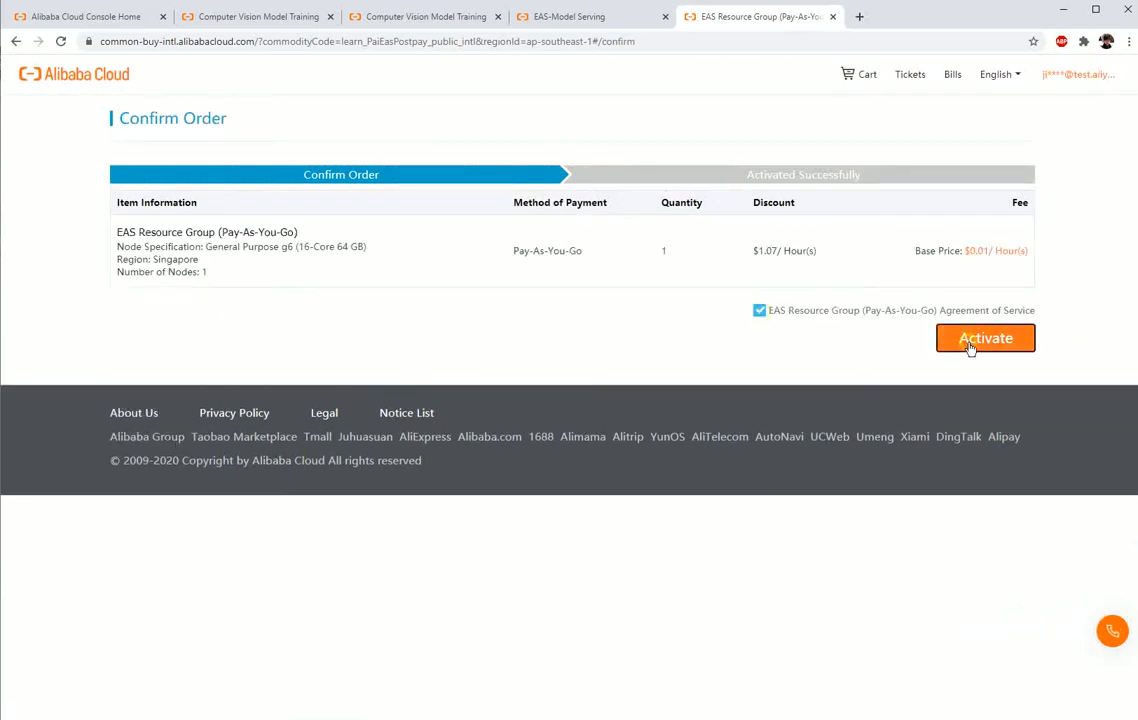
left_click(969, 347)
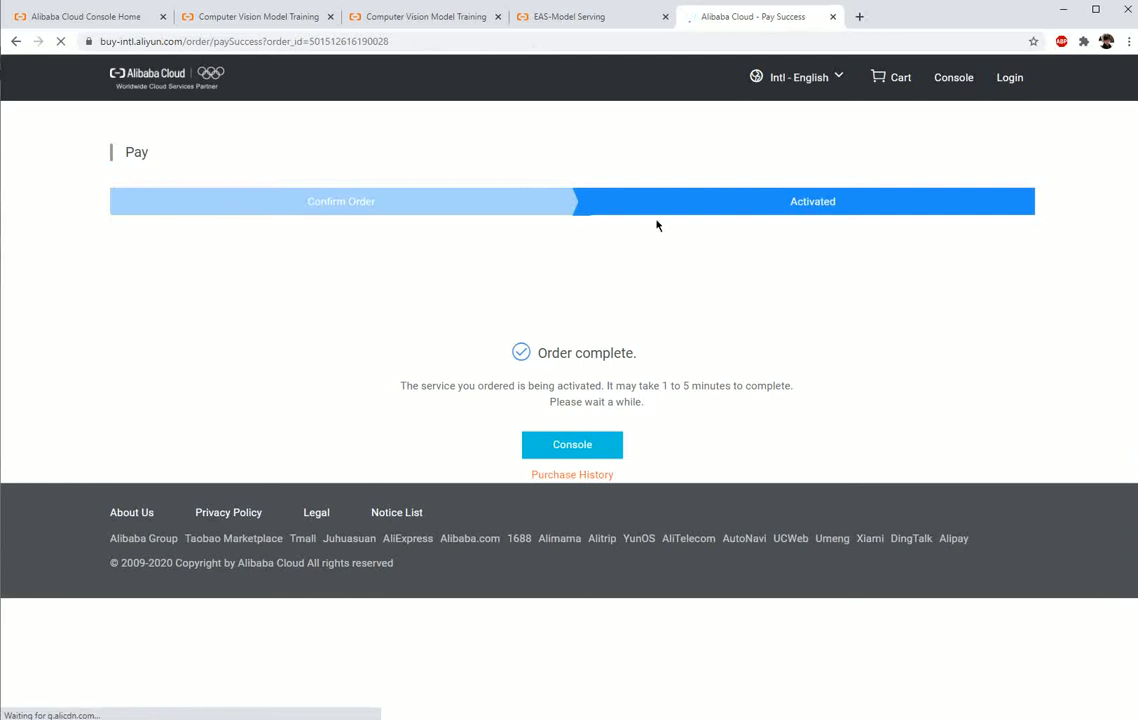
Check the EAS resource group's state, resume the Training_0 model deployment and assign the dedicated ecs.g6.4xlarge resource group to it
left_click(565, 17)
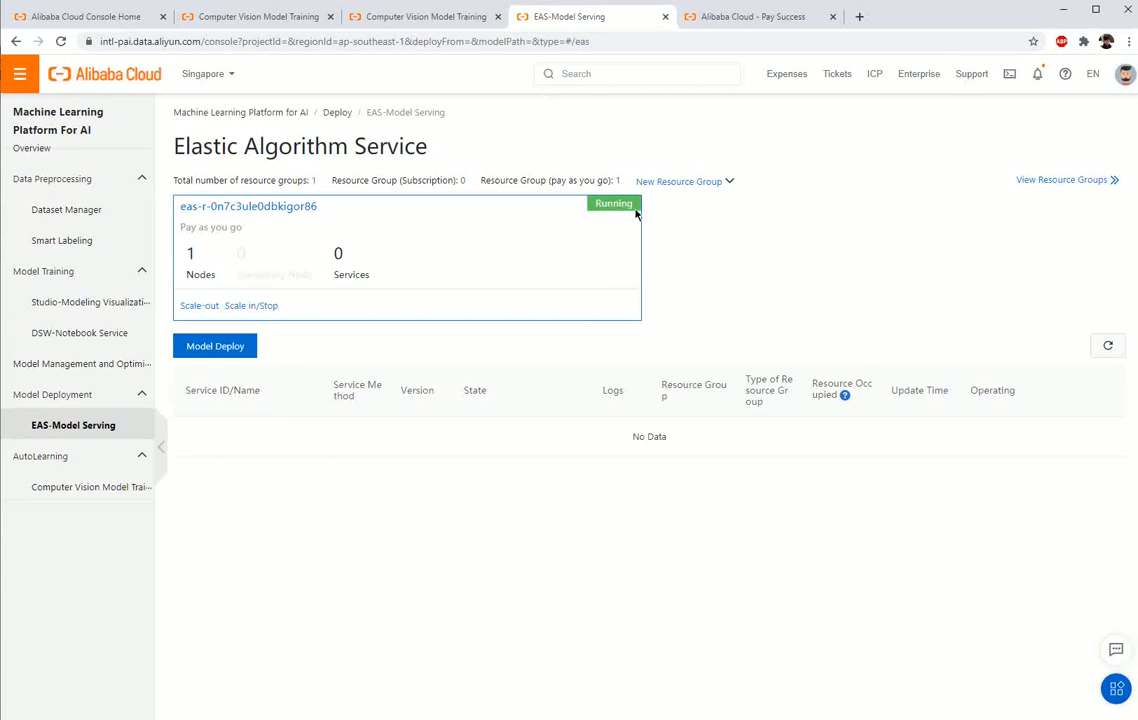
double_click(190, 253)
left_click(432, 17)
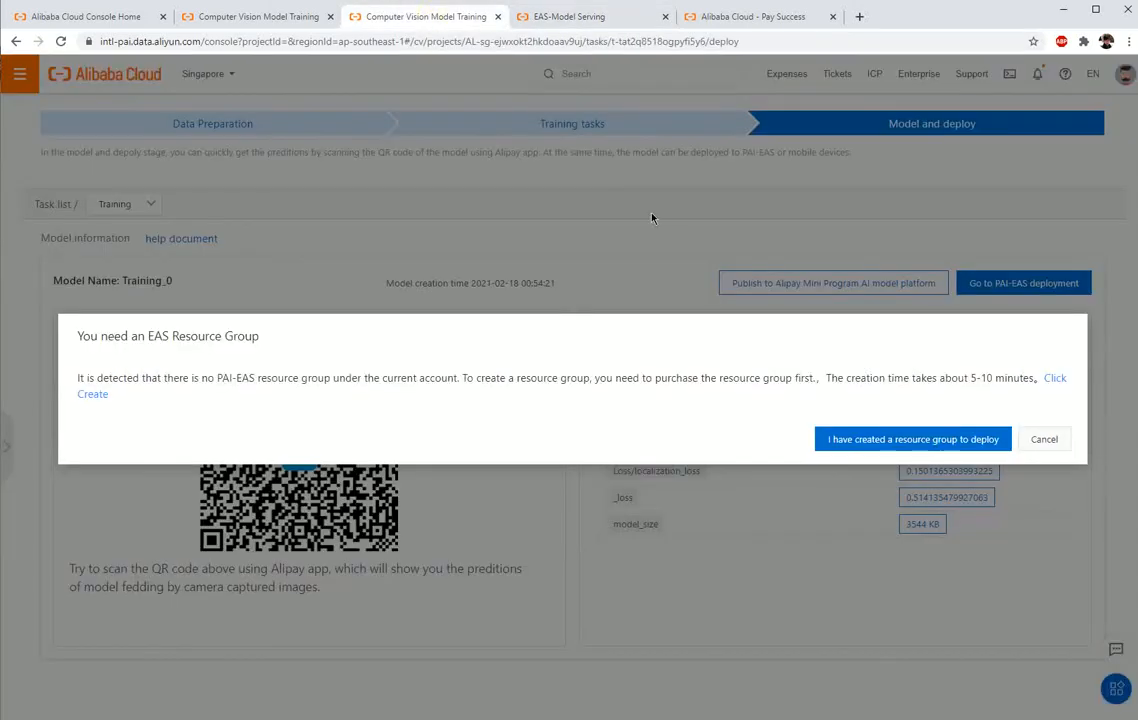
left_click(931, 440)
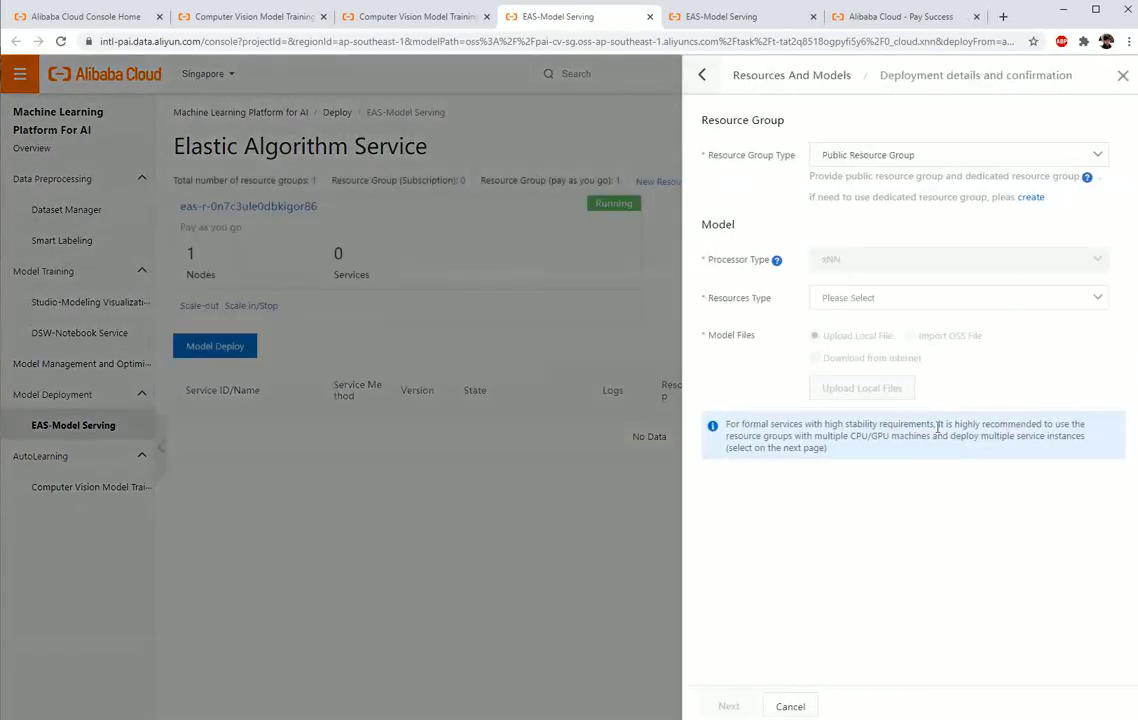
left_click(959, 160)
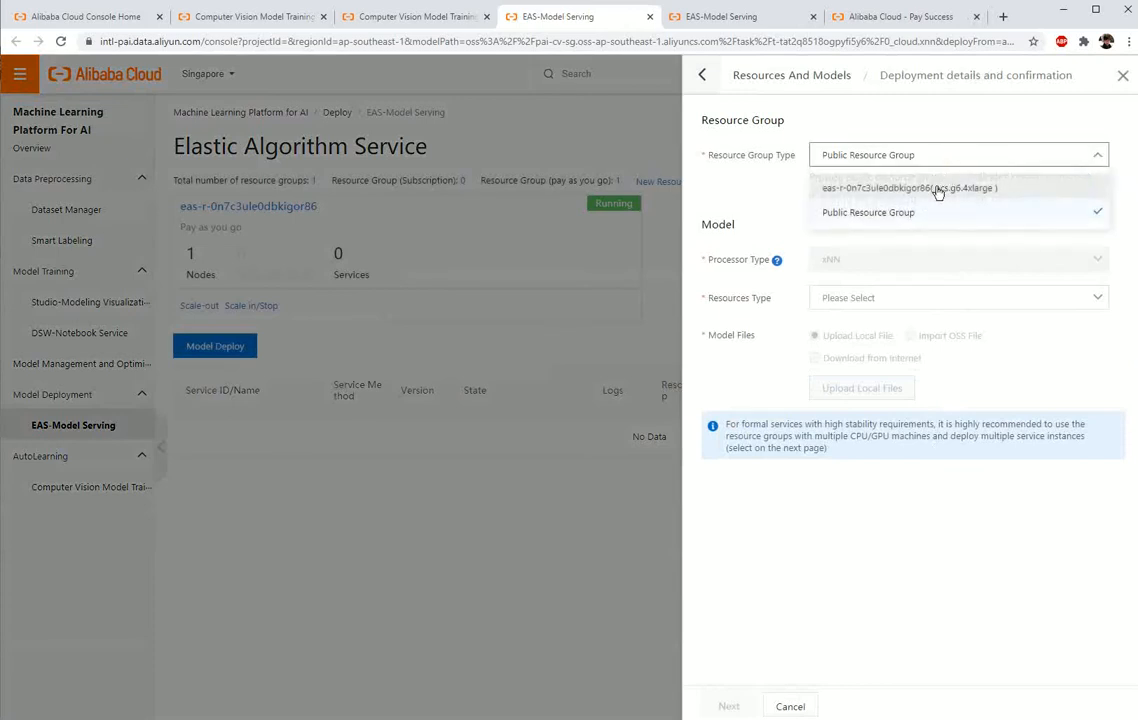
left_click(920, 196)
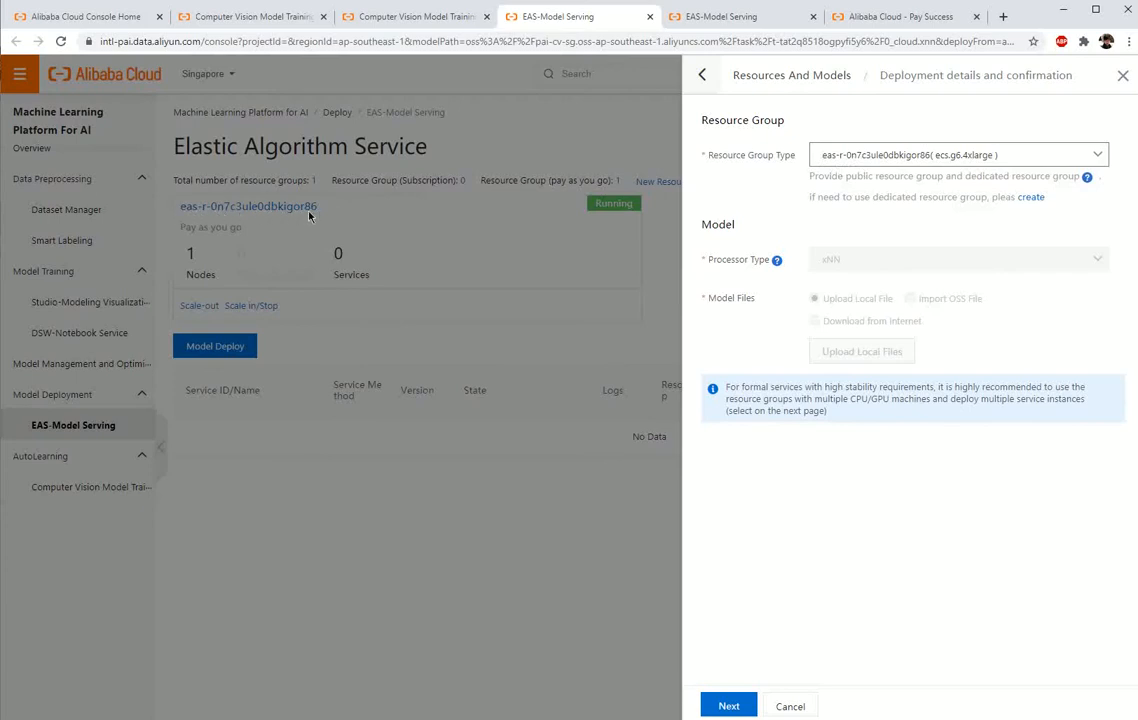
left_click(752, 706)
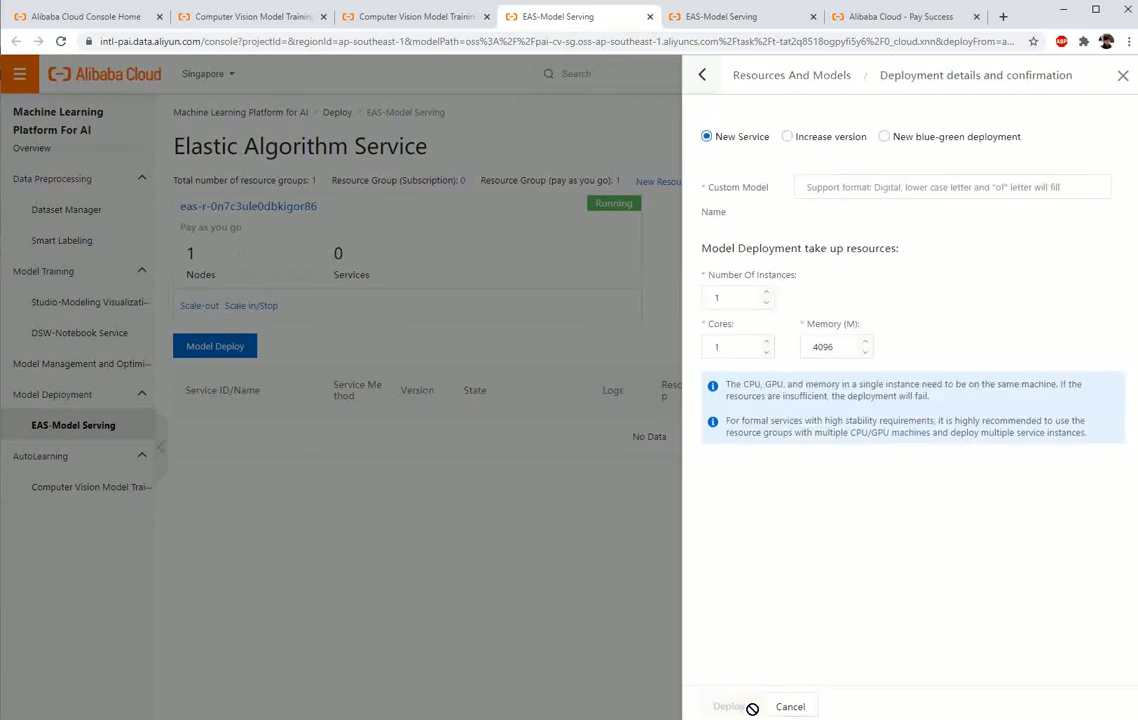
Name the new service demo_detection and deploy it with 1 instance, 1 core and 4096 M of memory
left_click(811, 188)
type("de")
key("BackSpace")
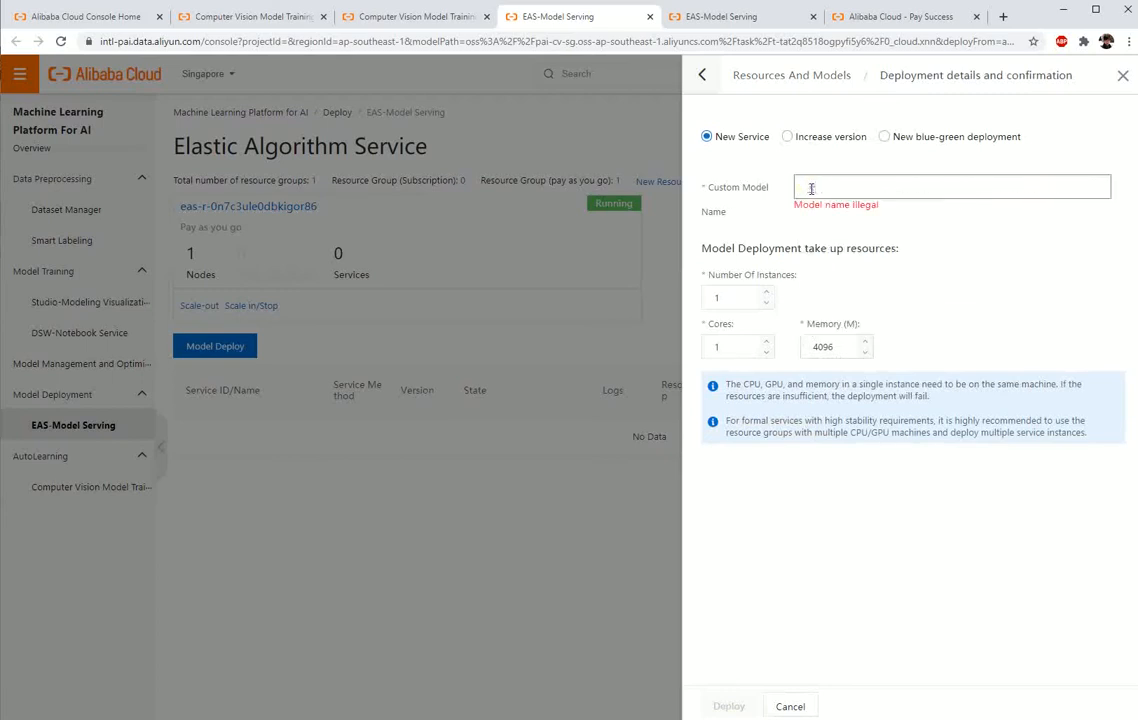
type("demo_detection")
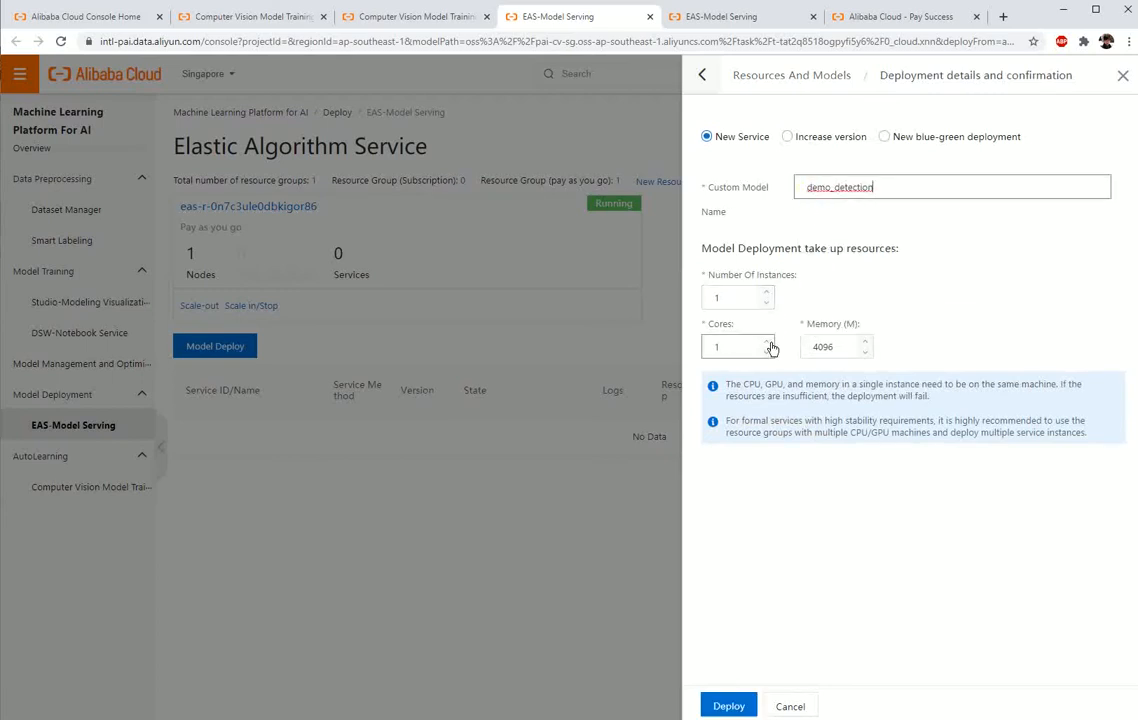
left_click(745, 708)
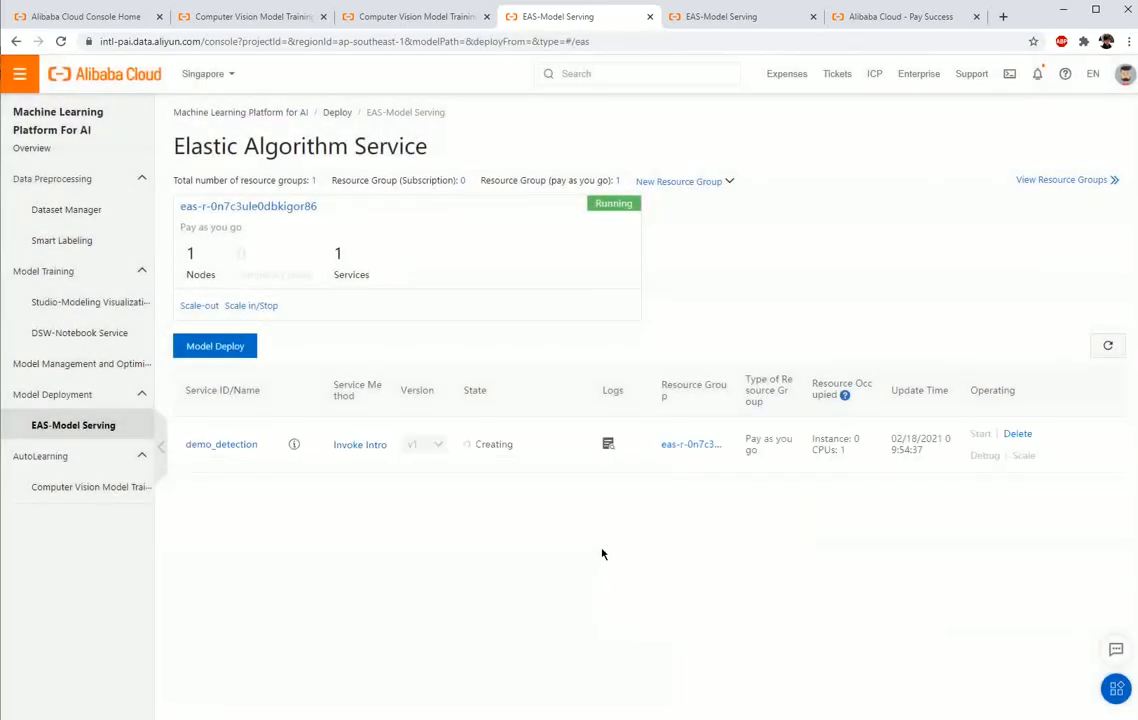
Check the demo_detection service's state and review its invocation details for public network, VPC and VPC high-speed direct connection
left_click_drag(474, 446, 515, 444)
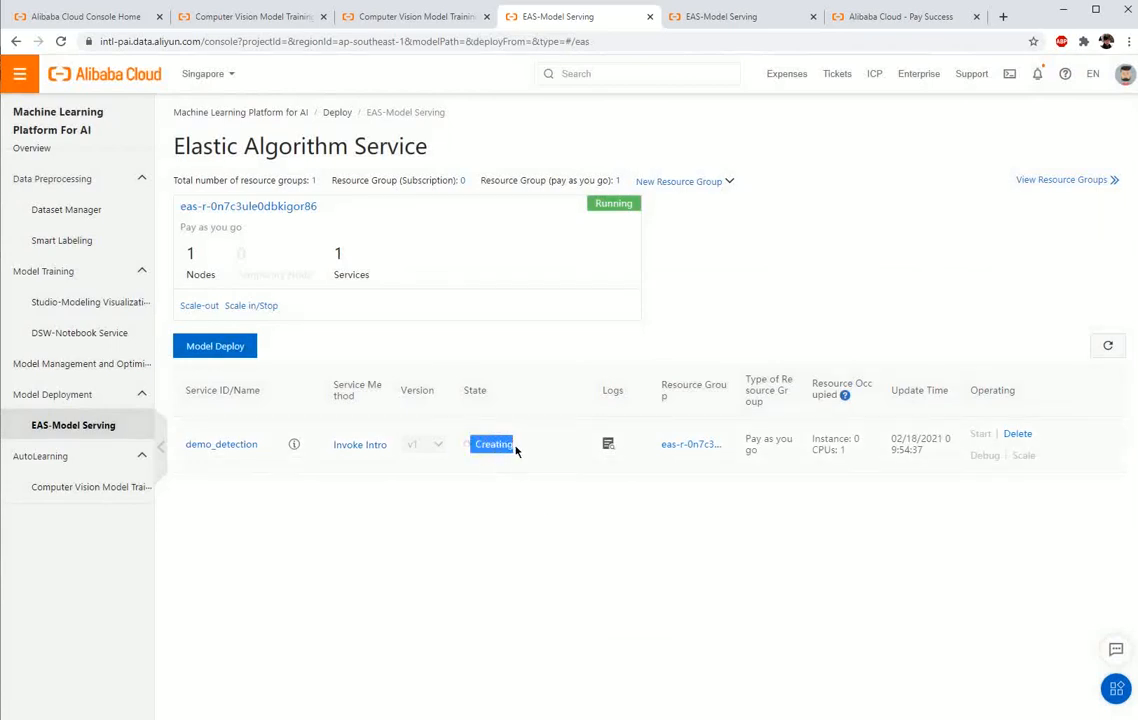
left_click(522, 506)
left_click(374, 445)
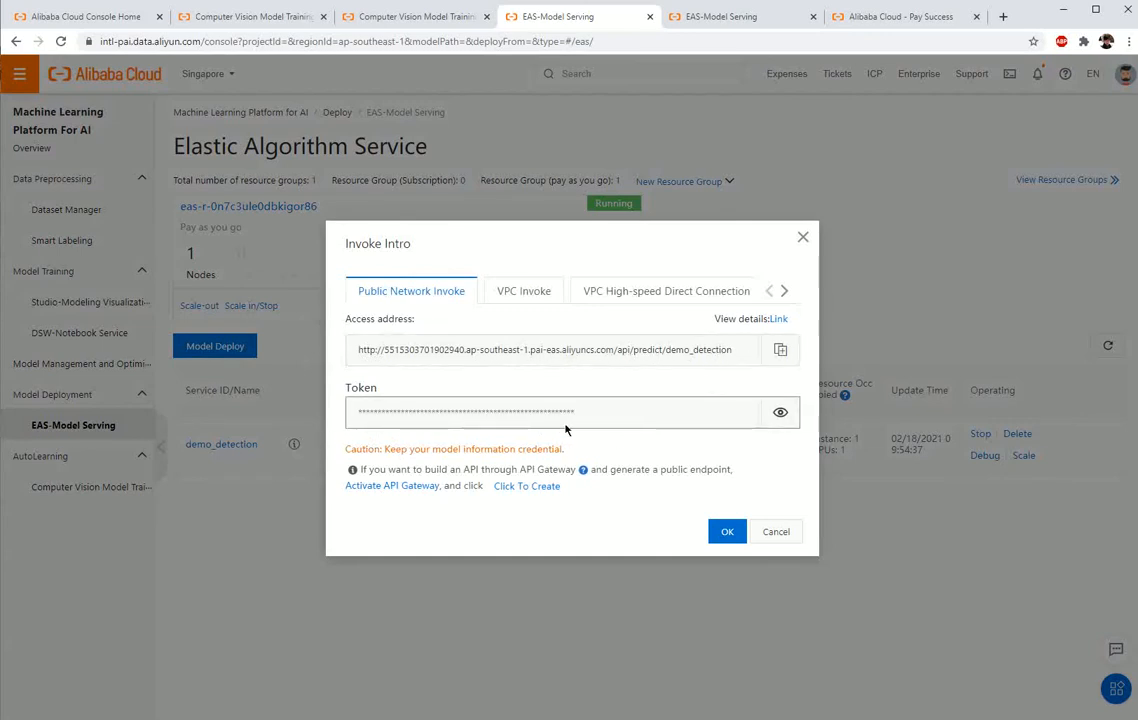
left_click(532, 299)
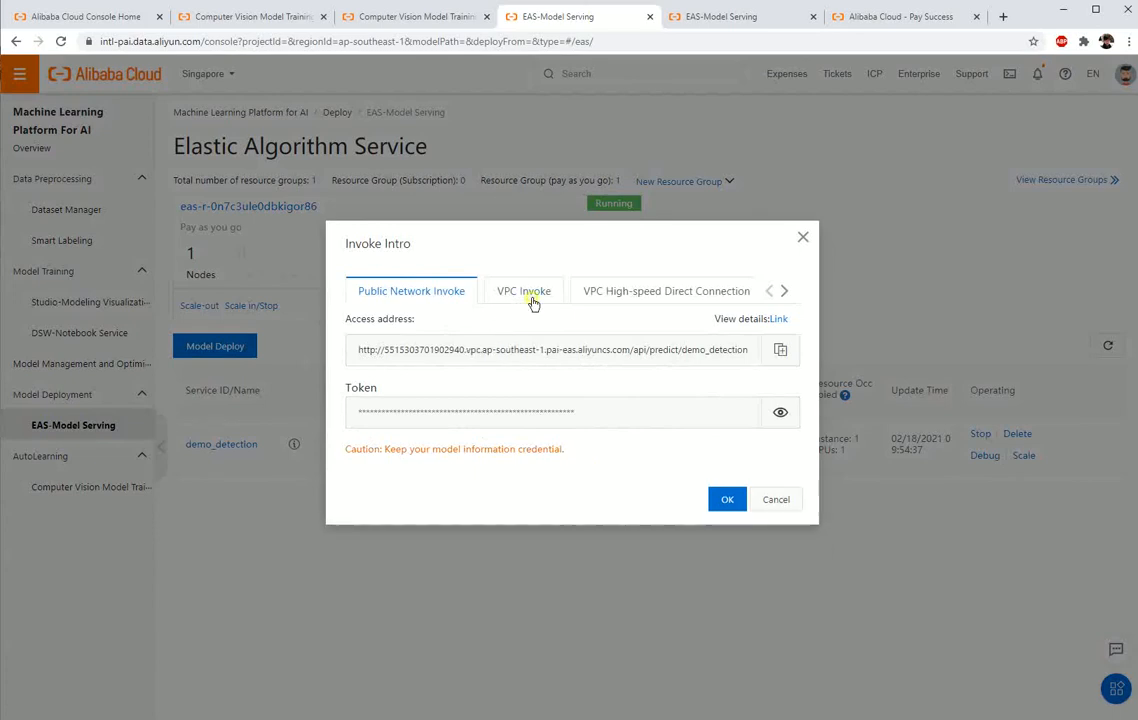
left_click(602, 303)
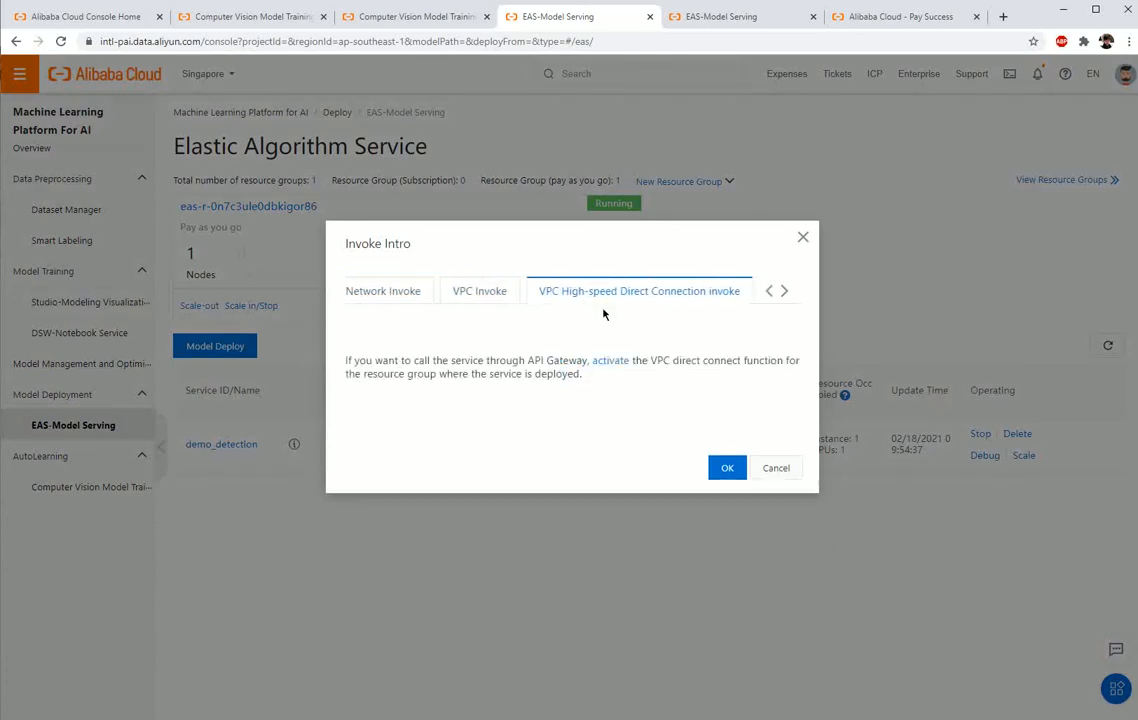
left_click(398, 295)
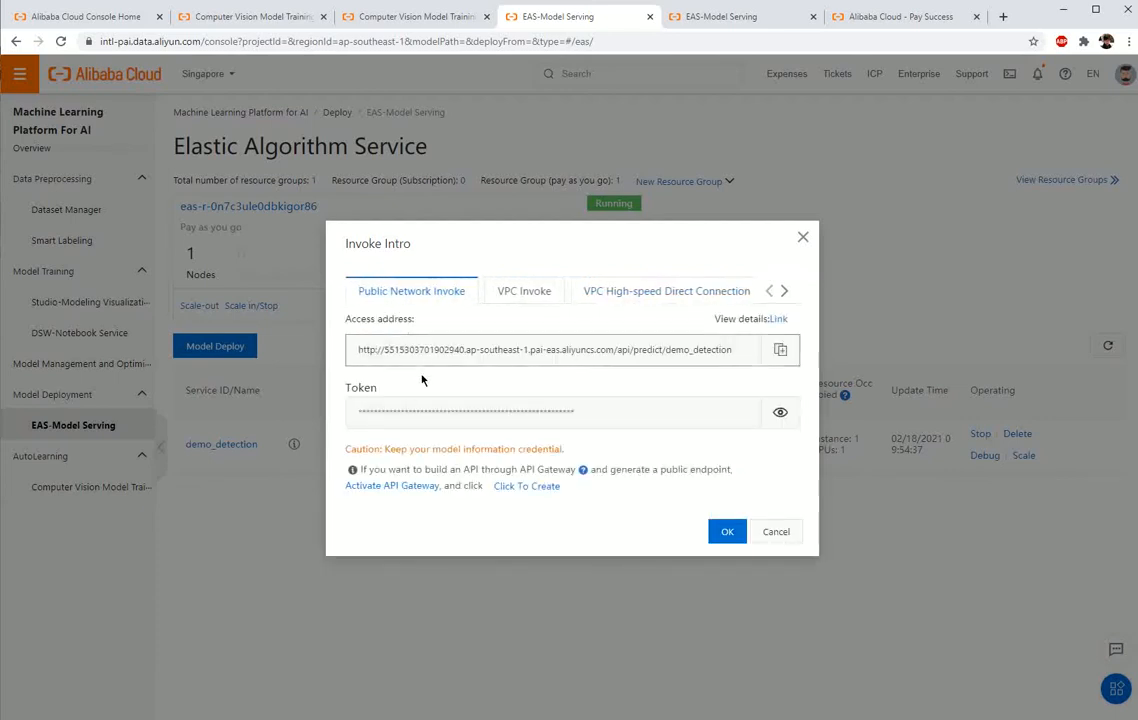
left_click(729, 540)
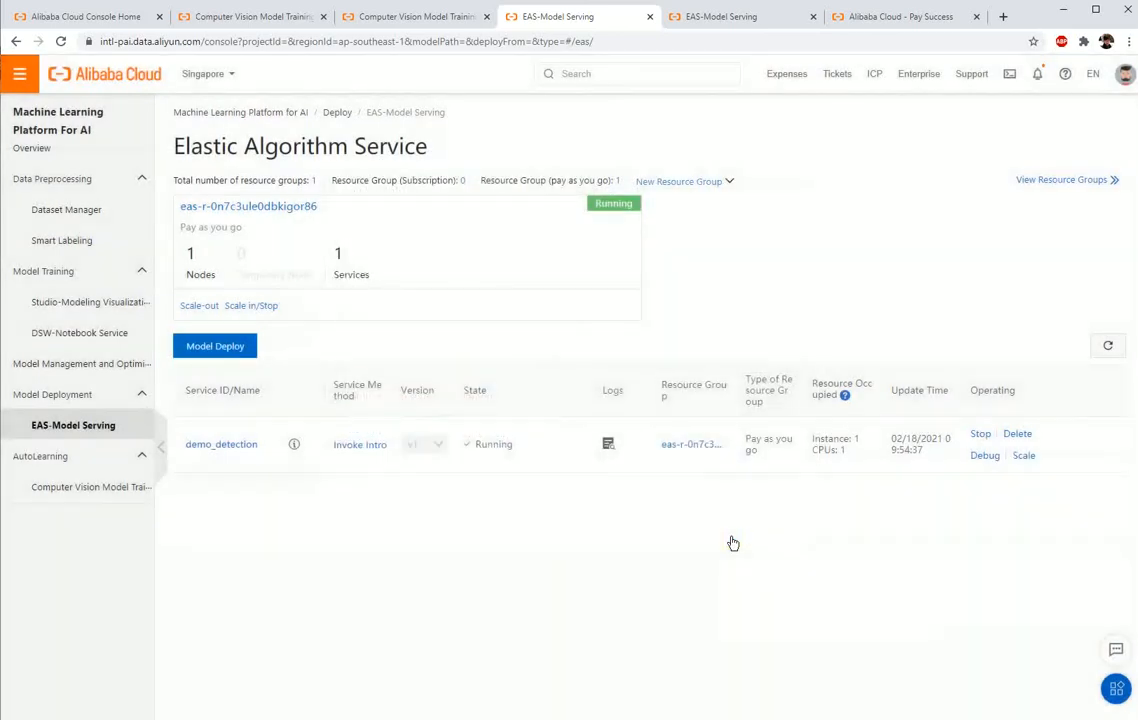
Debug demo_detection online by sending a JSON request whose dataArray has name "image", type "stream" and body "base64 encoded image"
left_click(984, 456)
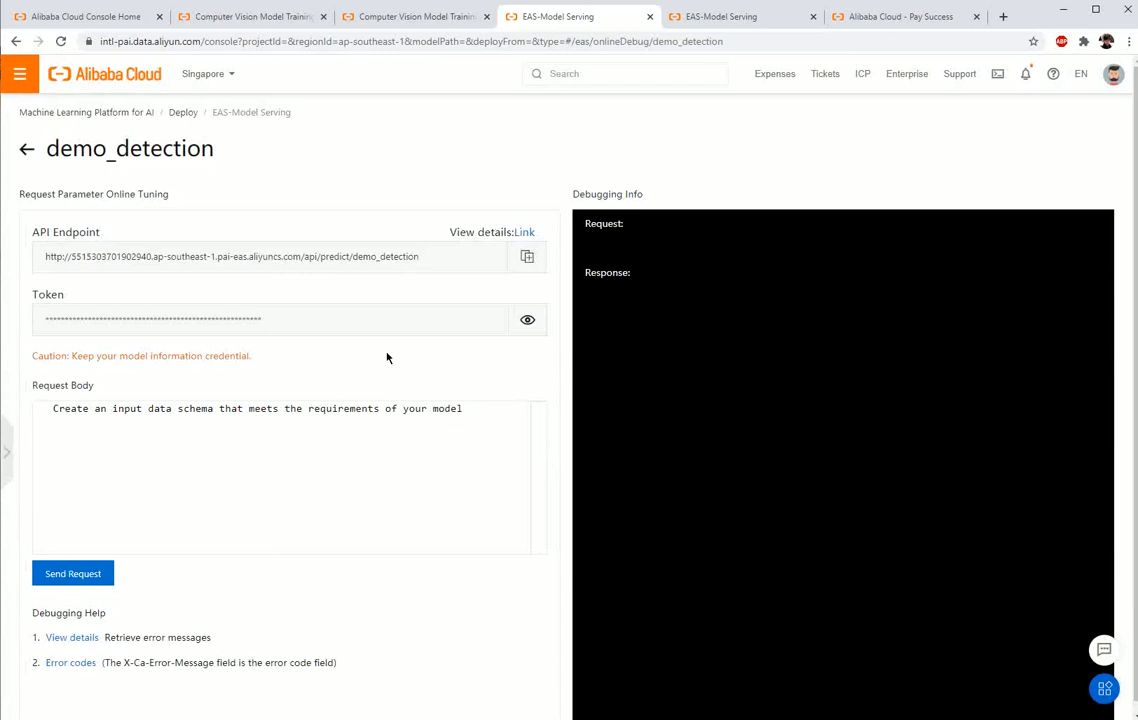
left_click(375, 409)
type("[{     \"dataArray\": [{         \"name\": \"image\",         \"type\": \"stream\",         \"body\": \"base64 encoded image\"     }] }]")
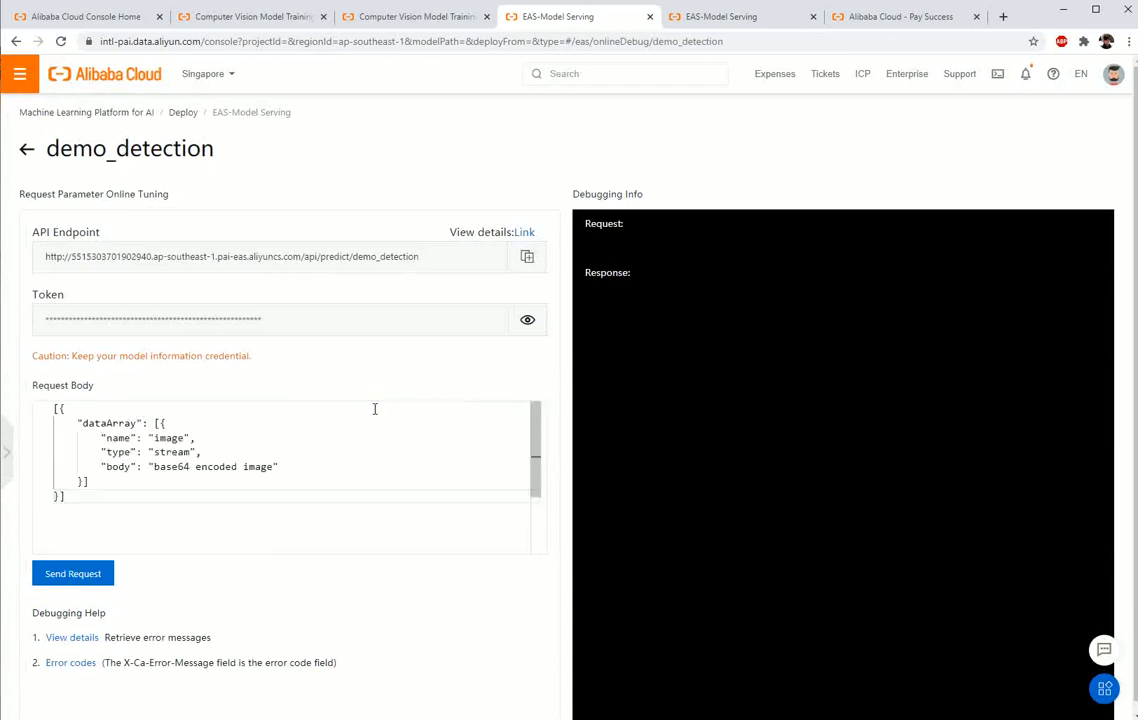
left_click(94, 578)
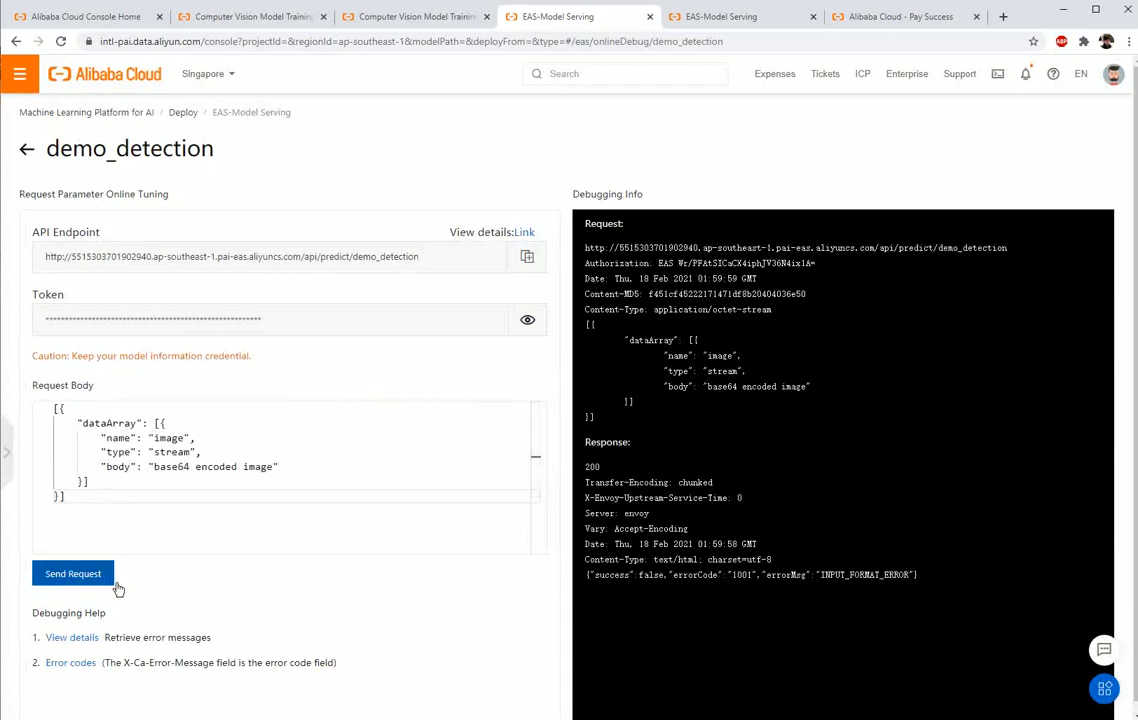
Examine the debug response's status code and error message, and compare them with the image placeholder in the request body
double_click(594, 466)
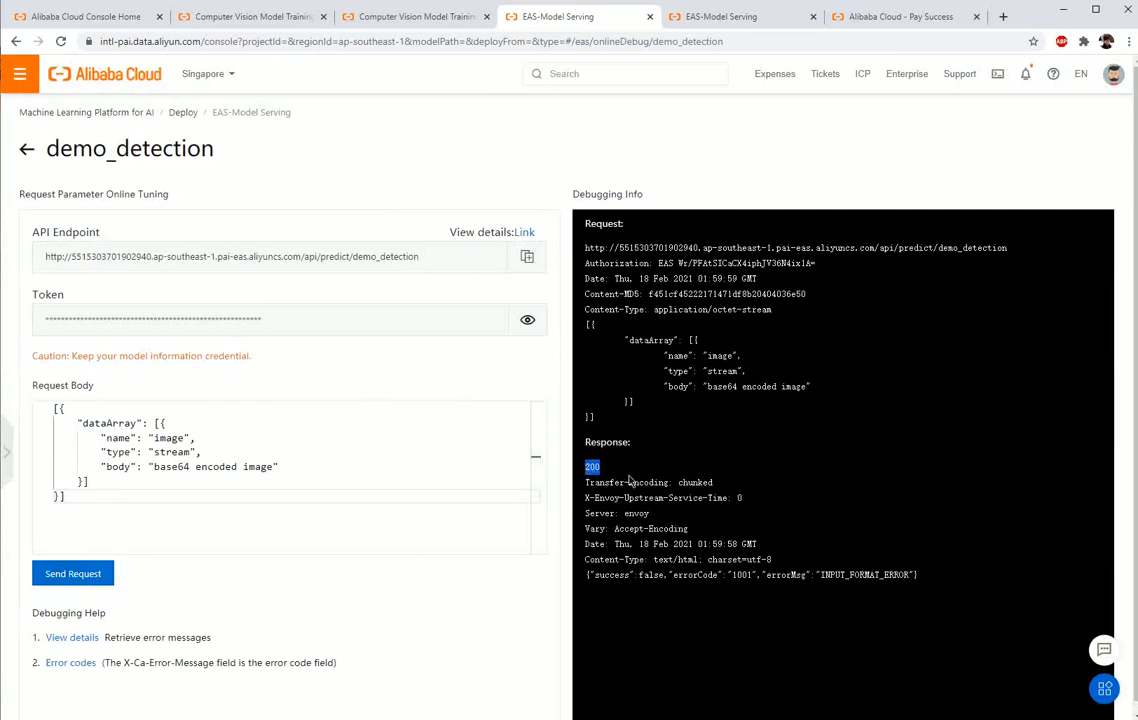
left_click(631, 478)
left_click(760, 575)
left_click_drag(760, 575, 924, 581)
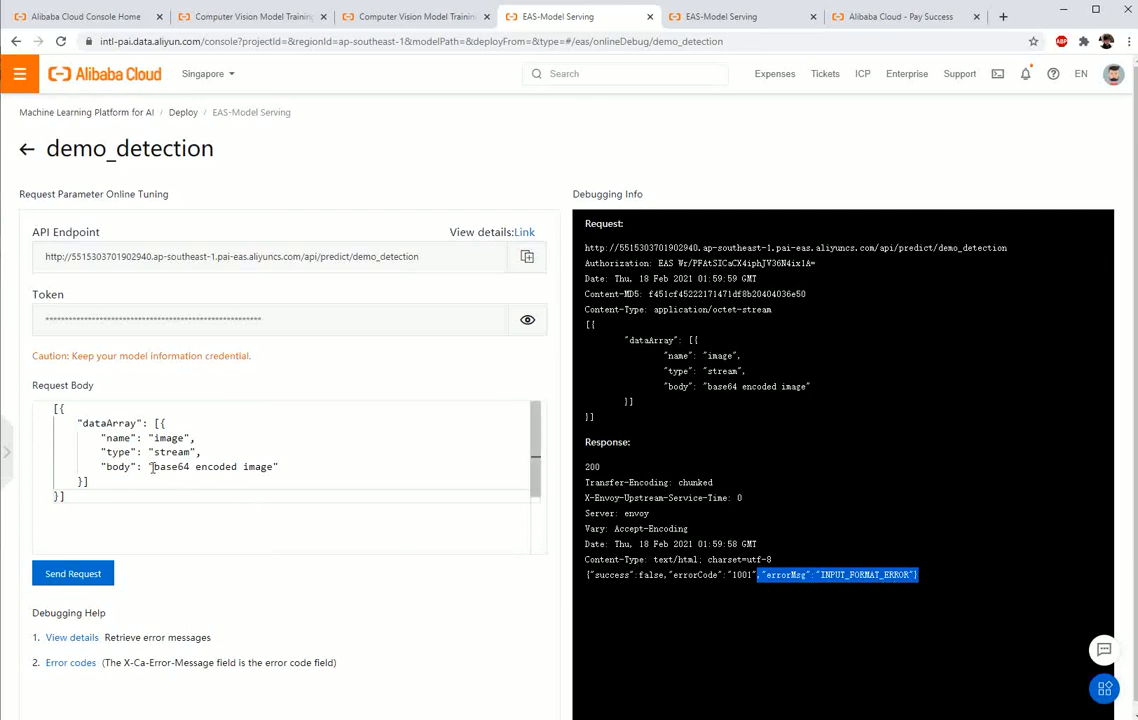
left_click_drag(152, 467, 283, 468)
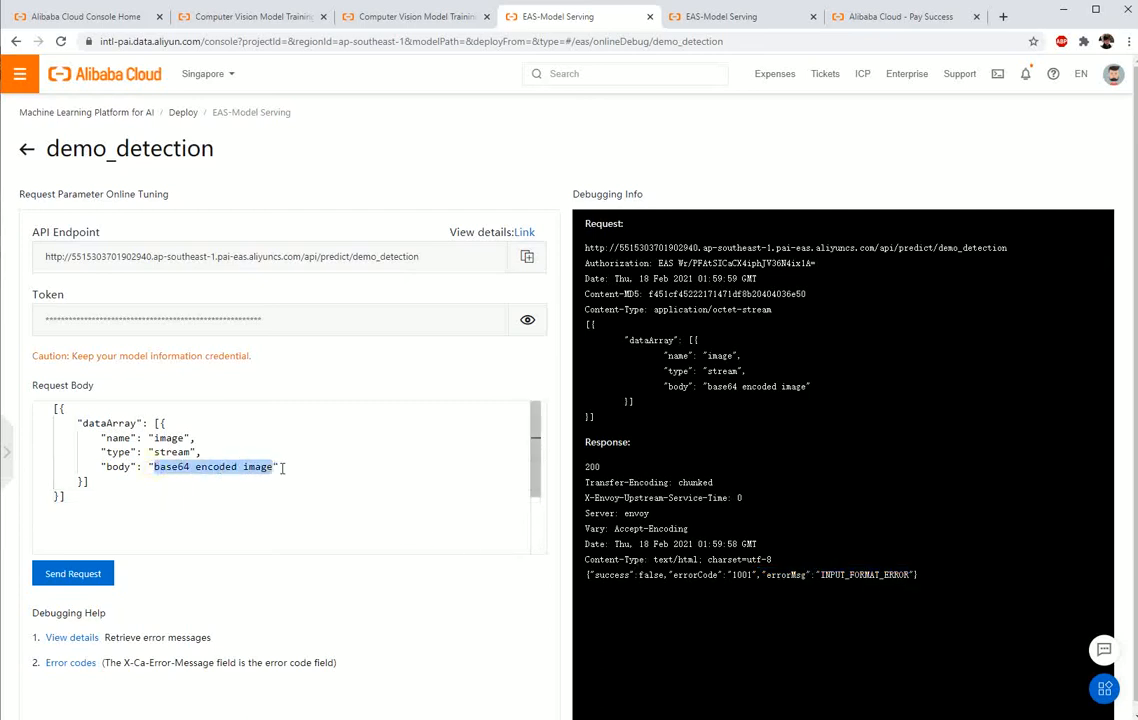
Switch to Visual Studio Code and examine the __init__ and object_detection functions of the PAI_EAS class in alicloud_pai_eas.py
left_click(340, 497)
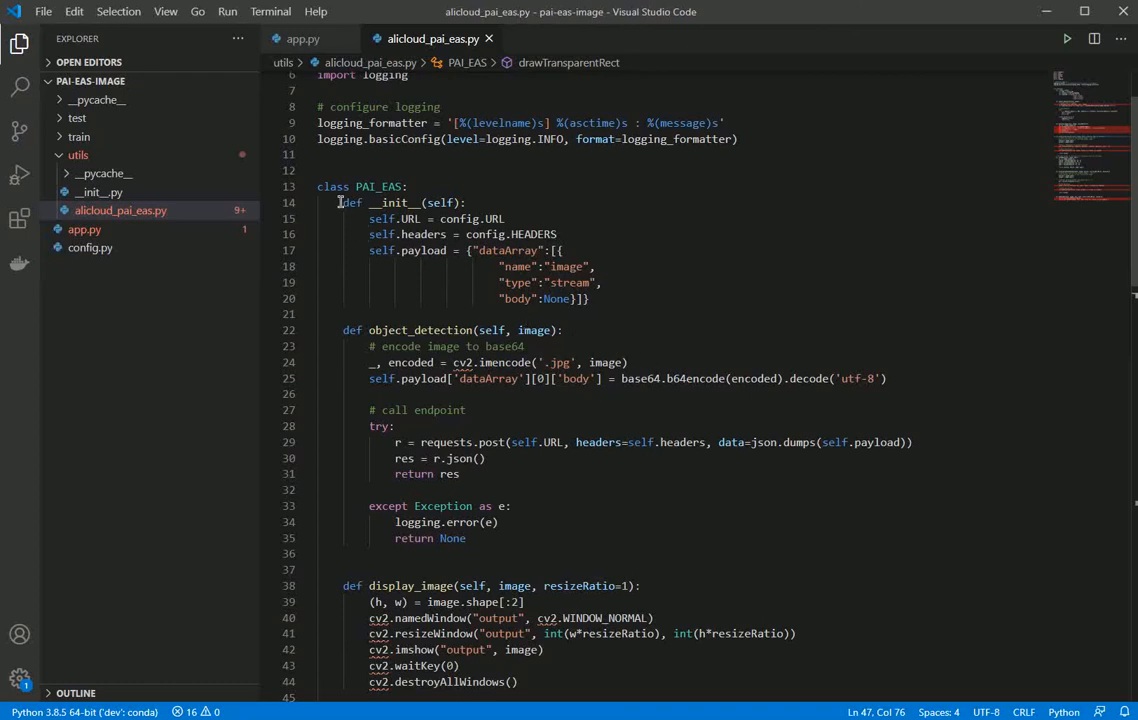
left_click_drag(340, 202, 581, 541)
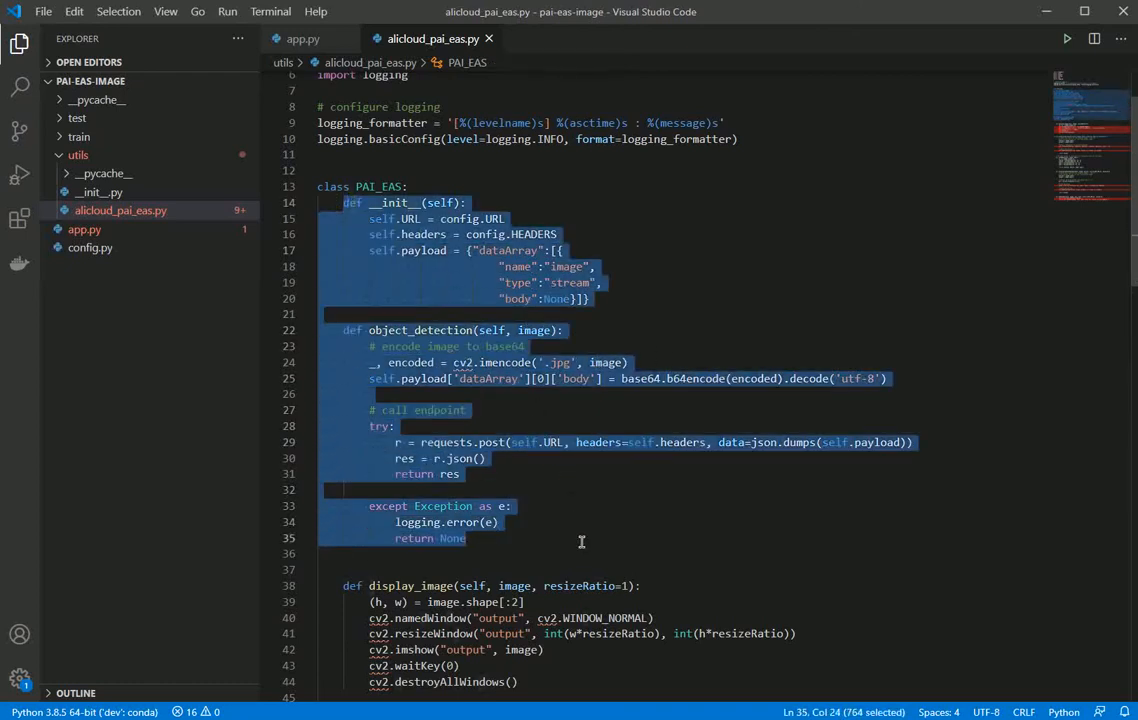
left_click(614, 515)
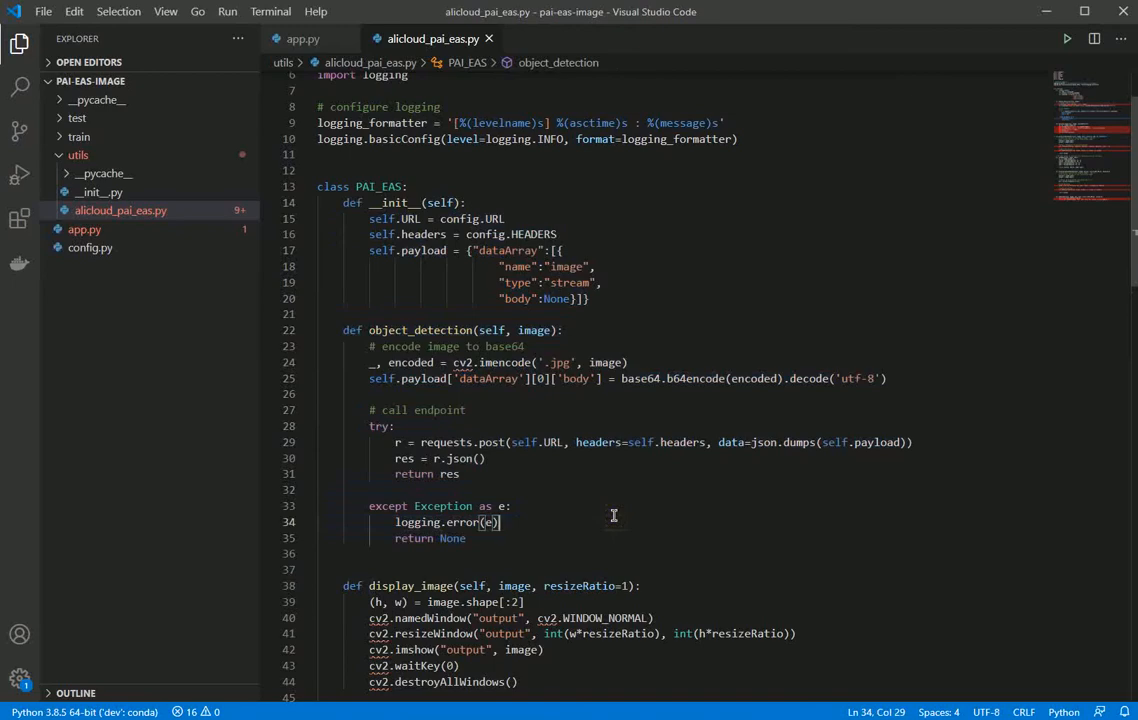
Switch to the Anaconda Prompt, run "python app.py -i test/dora_test.jpg", and close the output image after viewing the detection
key("alt+Tab")
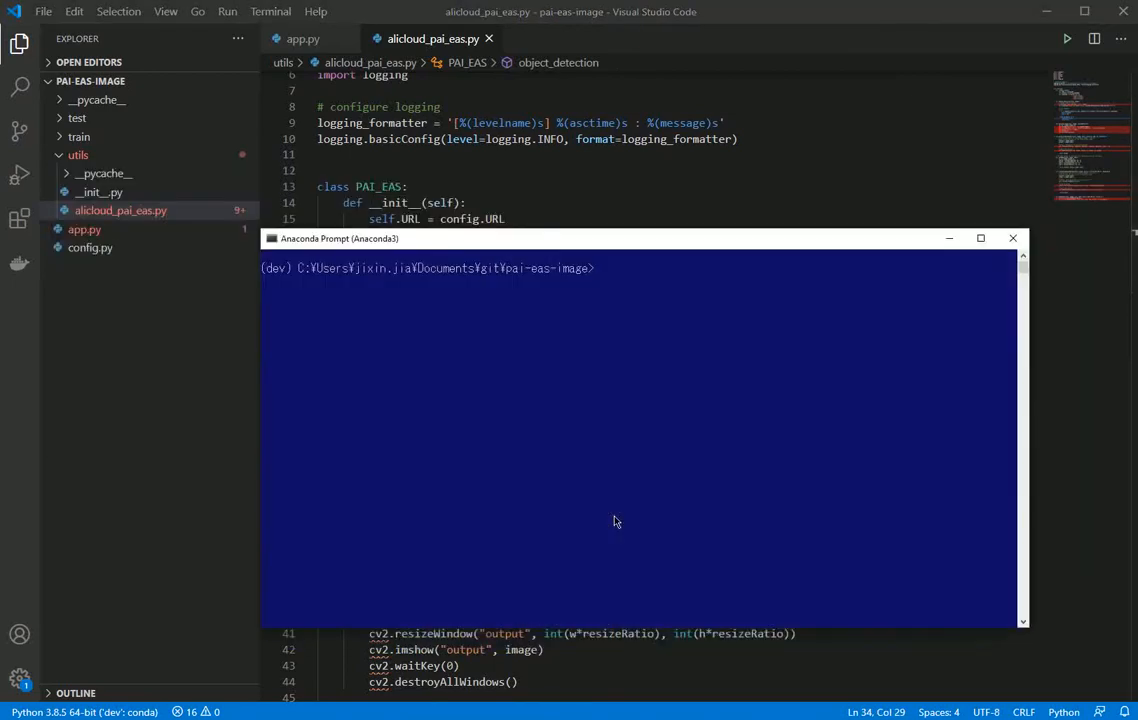
key("Up")
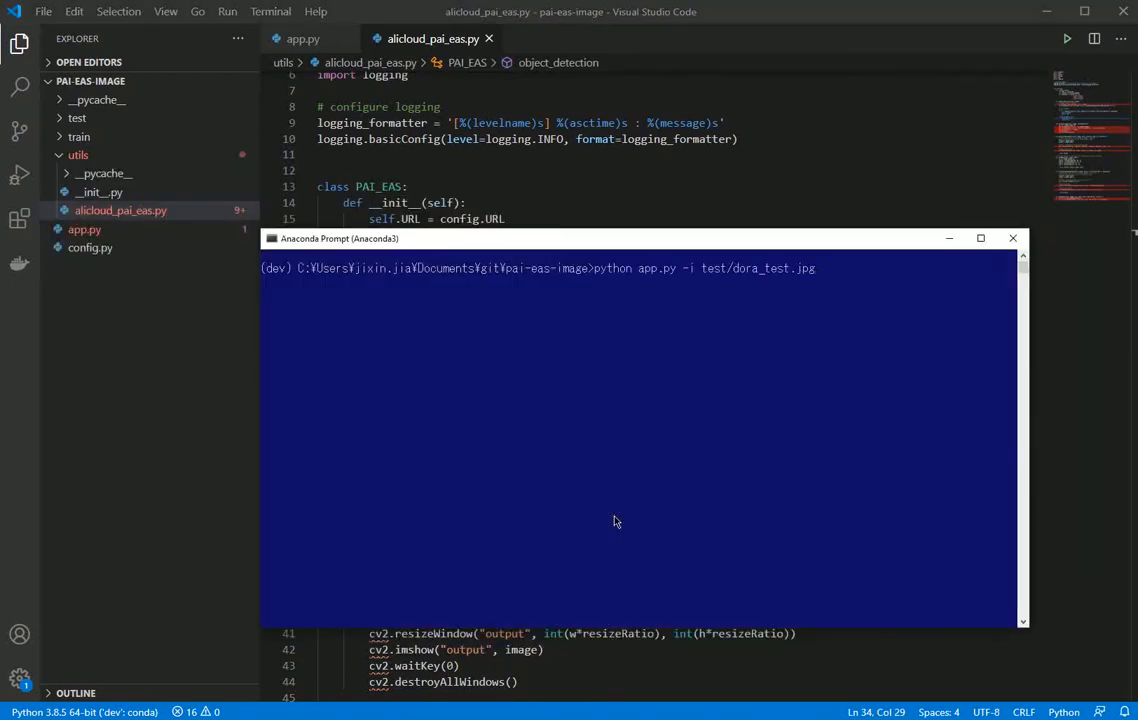
key("Return")
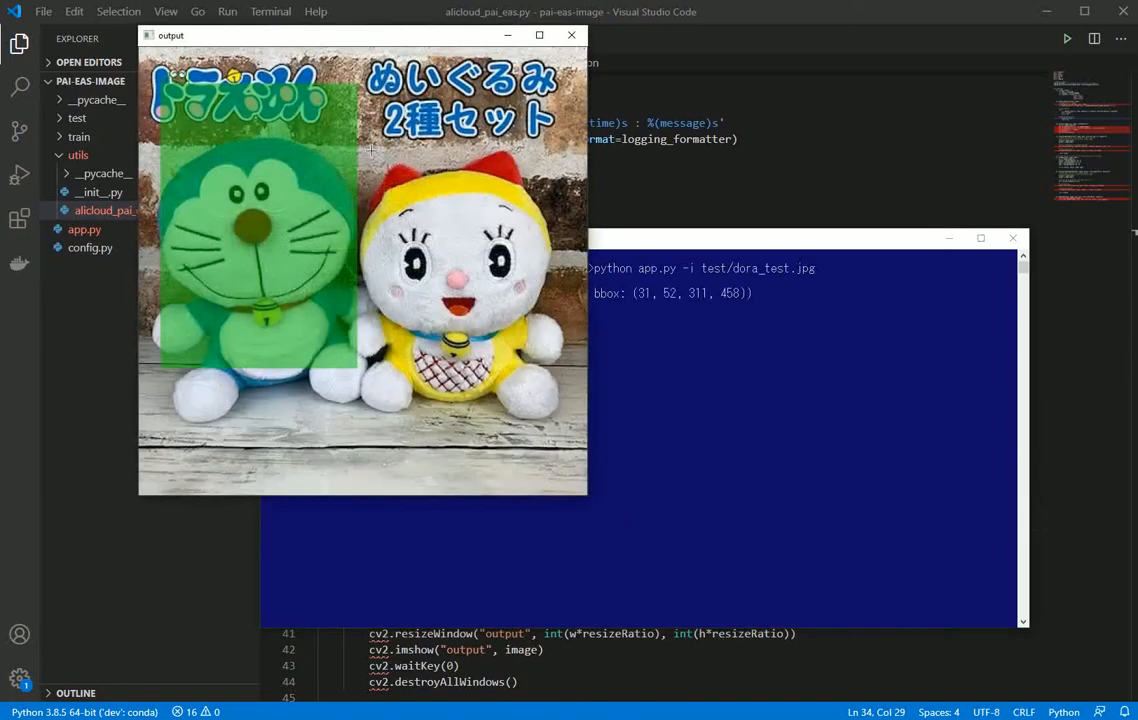
key("Escape")
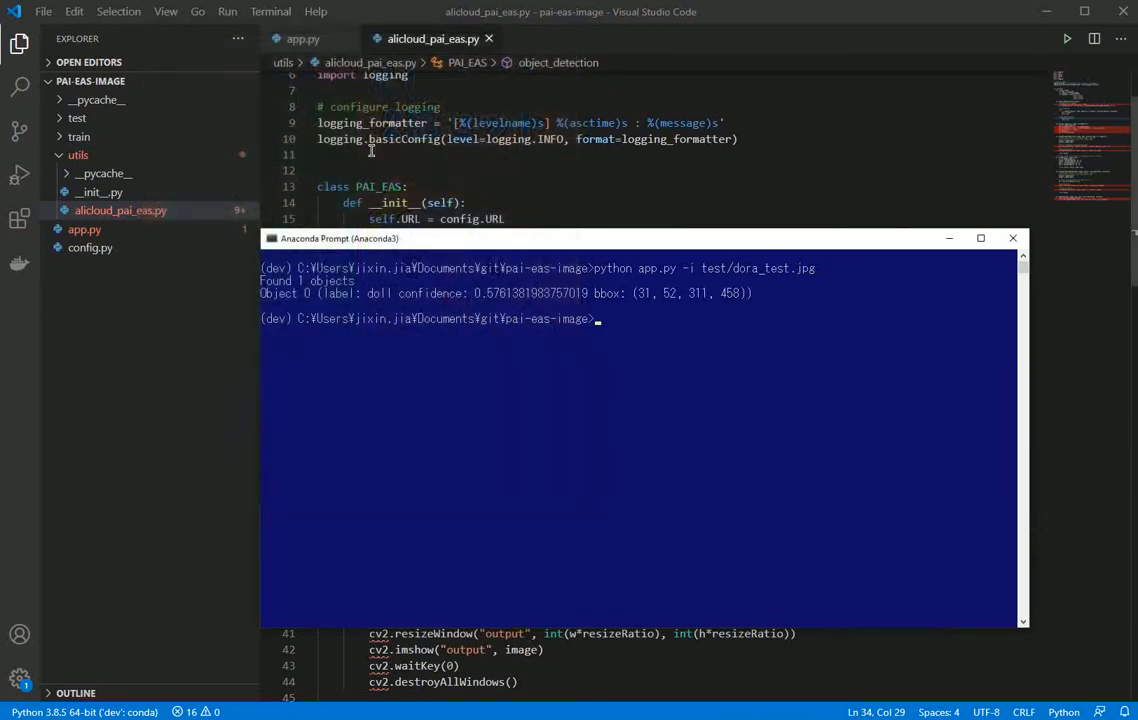
Run "python app.py -i test/test.jpg" to detect objects in the second test image, and close its output image
key("Up")
key("Up")
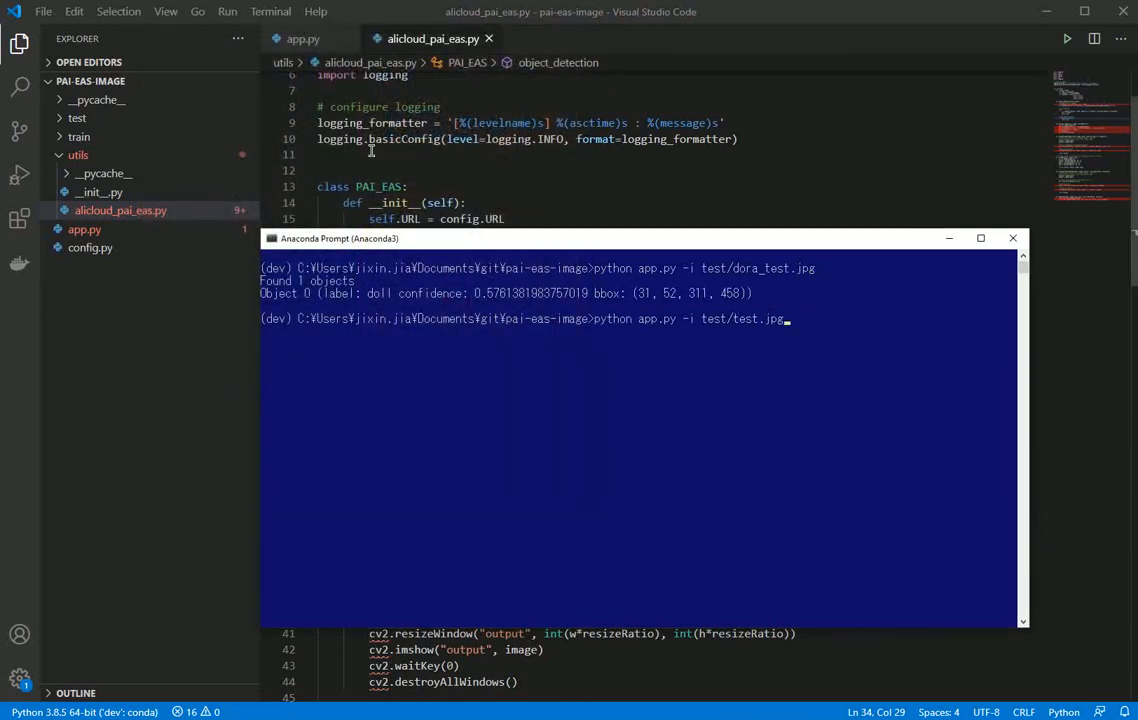
key("Return")
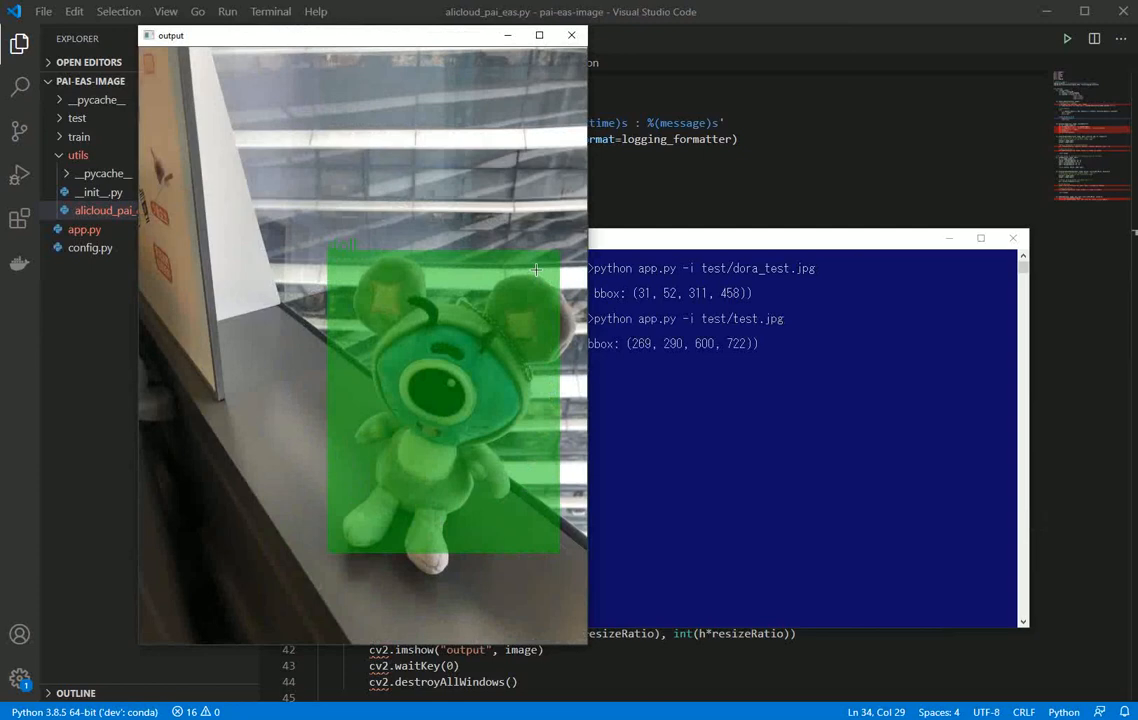
key("space")
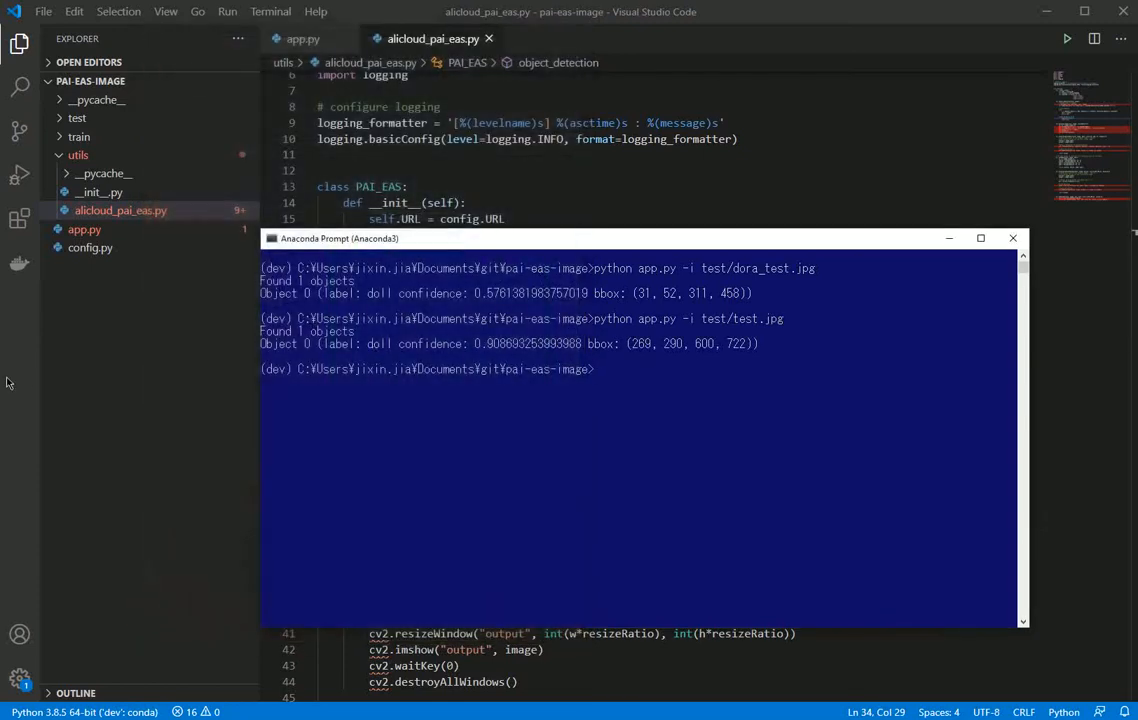
Switch back to the EAS console in the browser and review the demo_detection service's log and monitoring charts
key("alt+Tab")
key("alt+Tab")
key("alt+Tab")
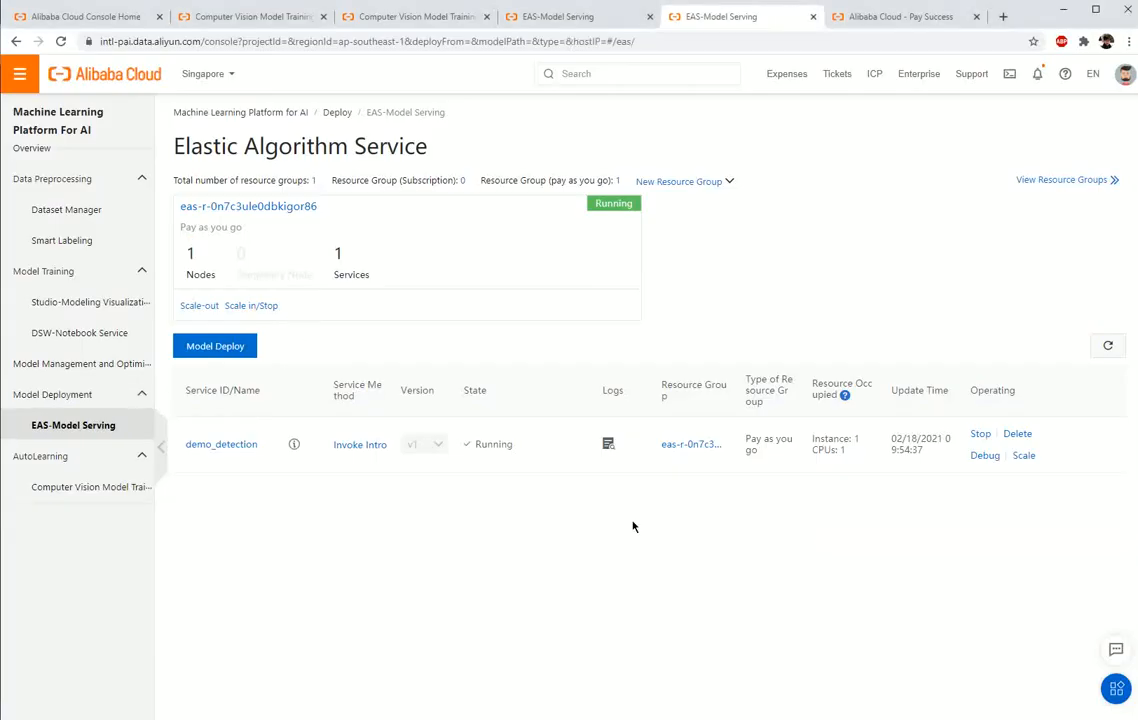
left_click(609, 444)
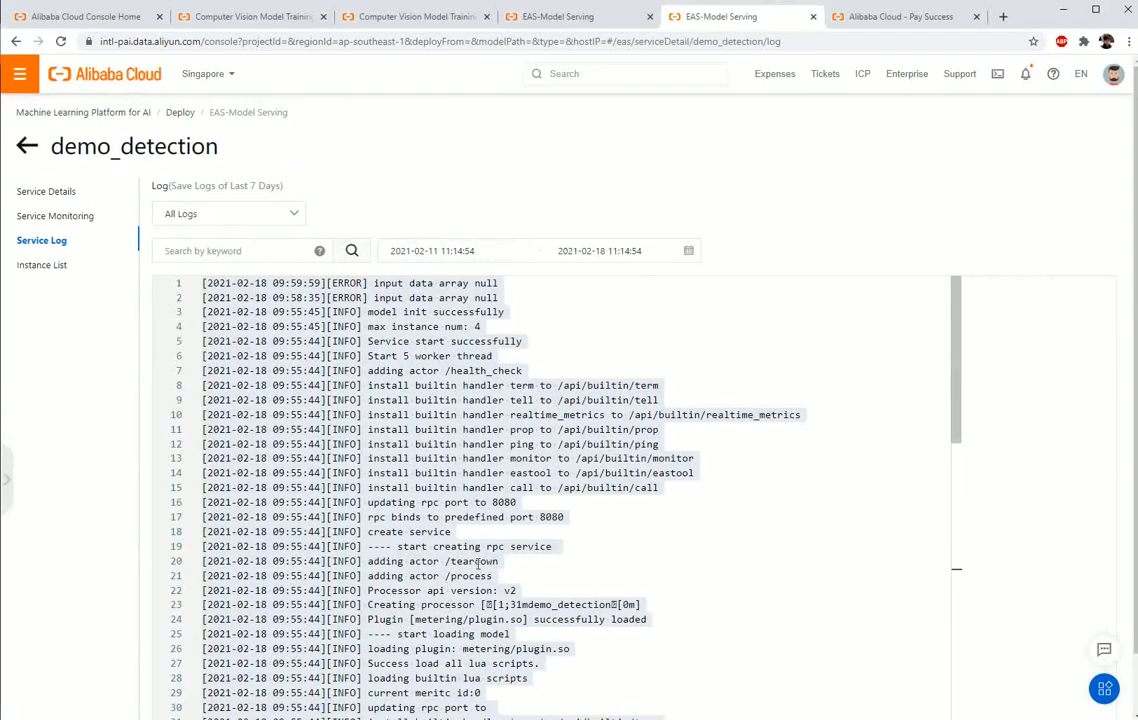
left_click(60, 222)
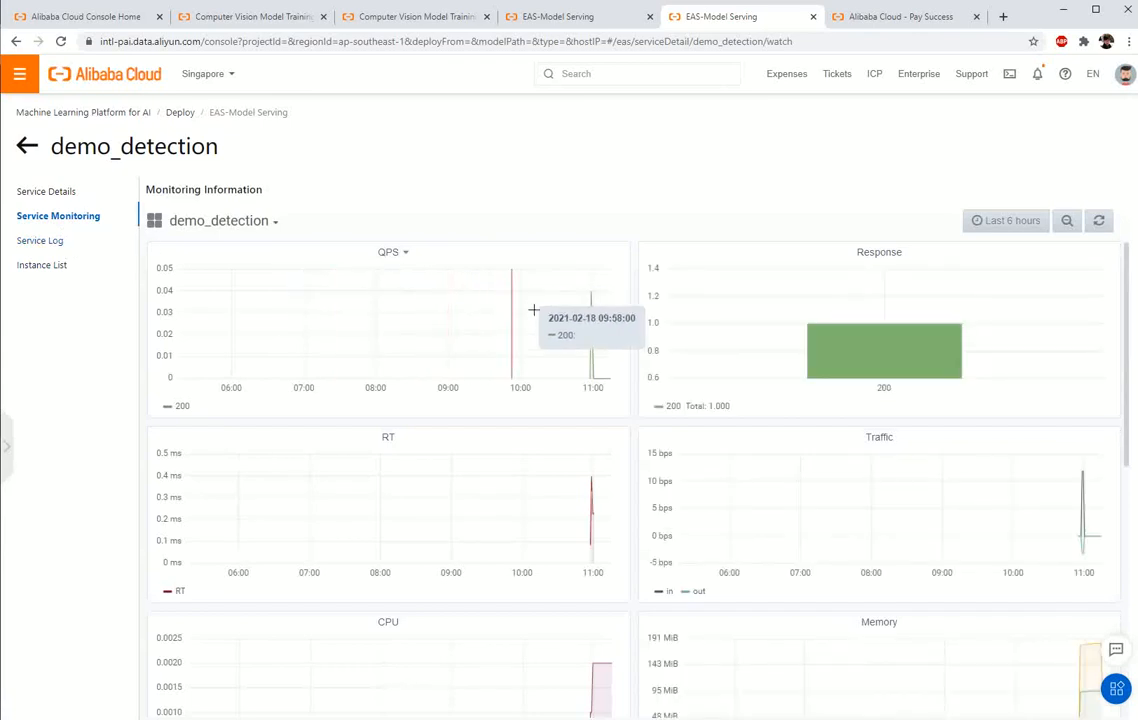
scroll(612, 512, "down", 1)
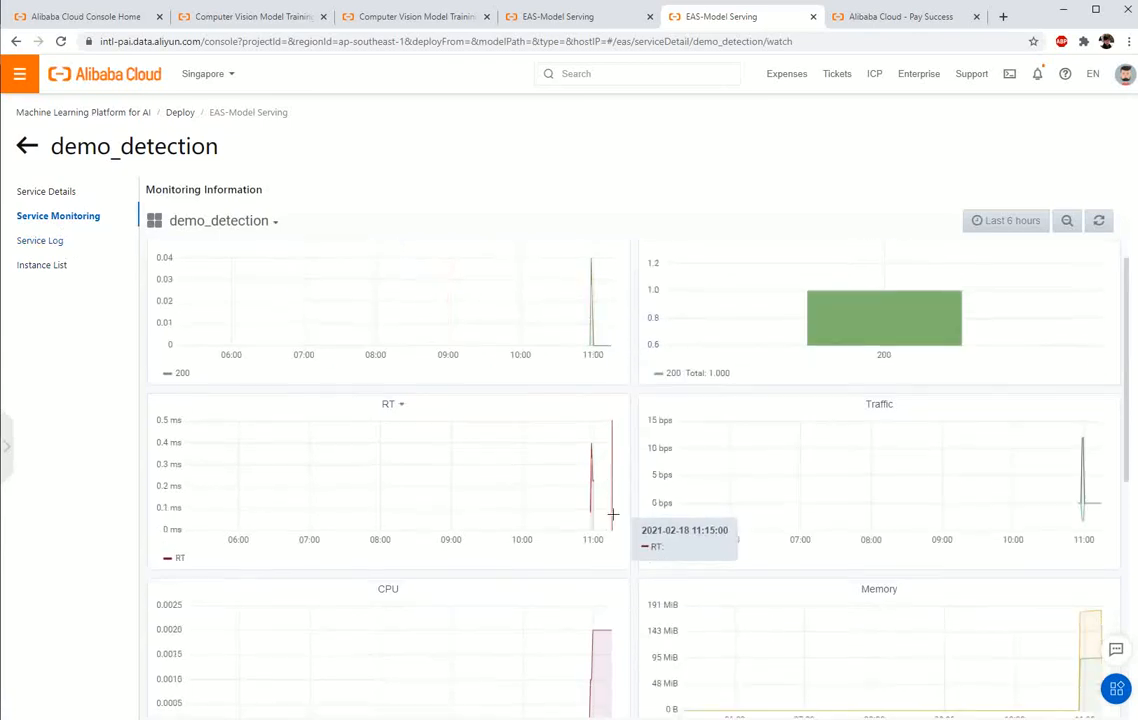
Review the CPU, memory and GPU charts of demo_detection, view the available monitoring time ranges, and close the range selection
scroll(612, 514, "down", 3)
scroll(612, 514, "down", 1)
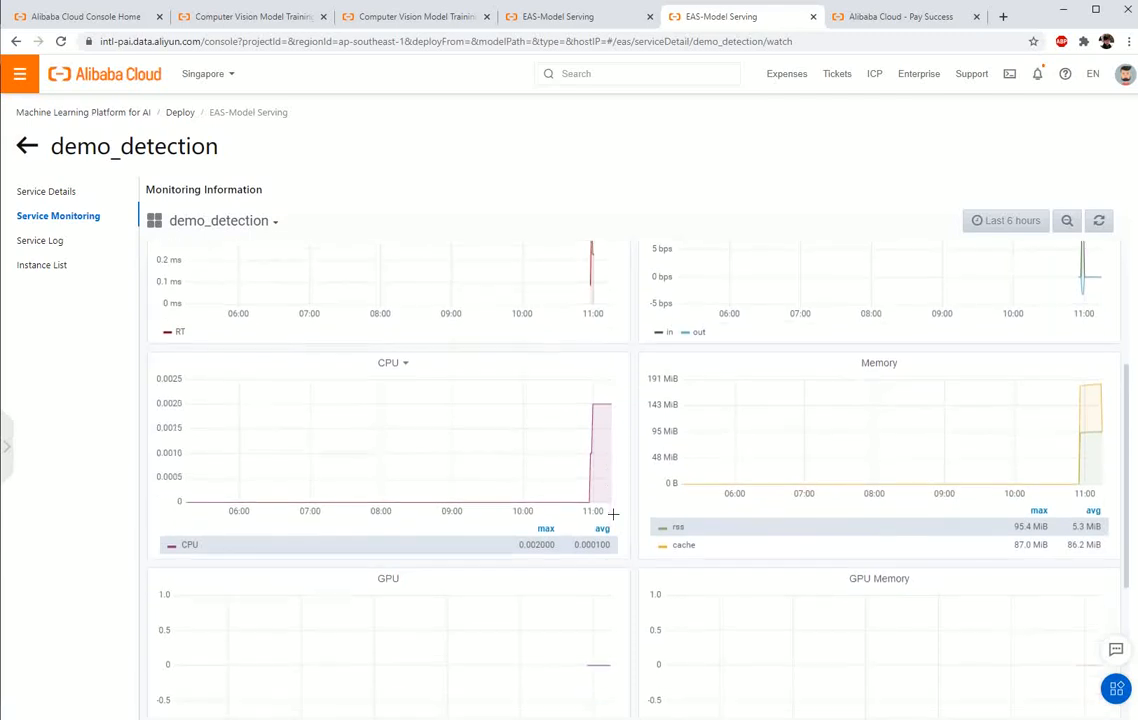
left_click(1013, 221)
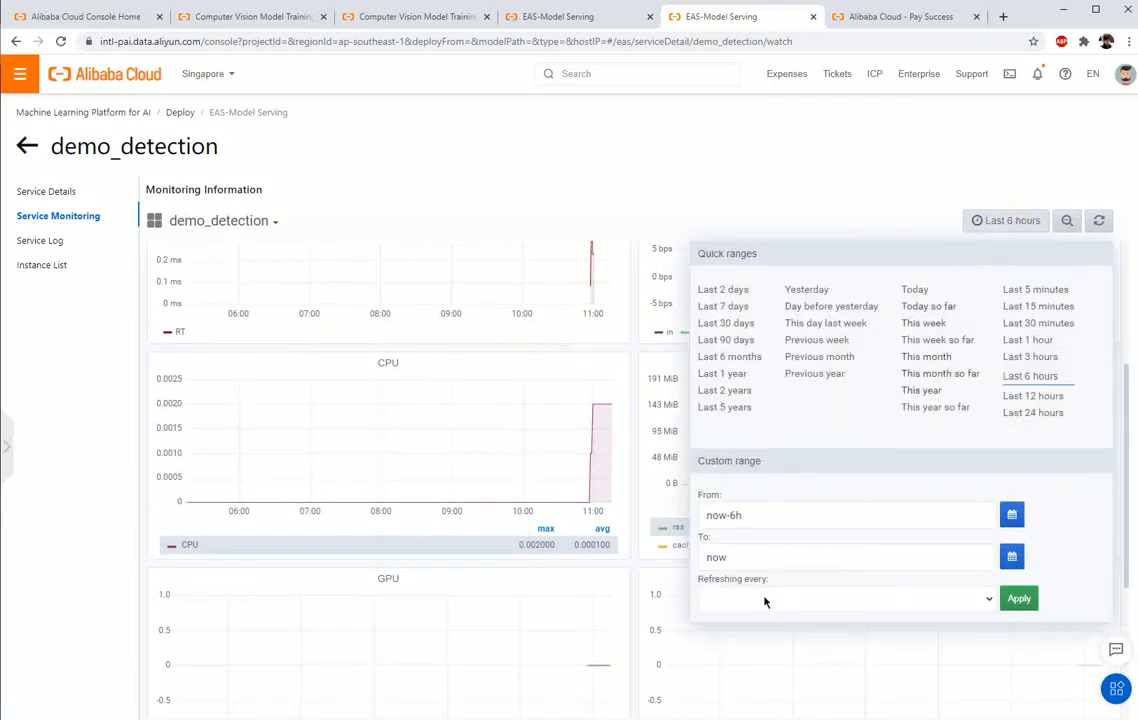
left_click(921, 214)
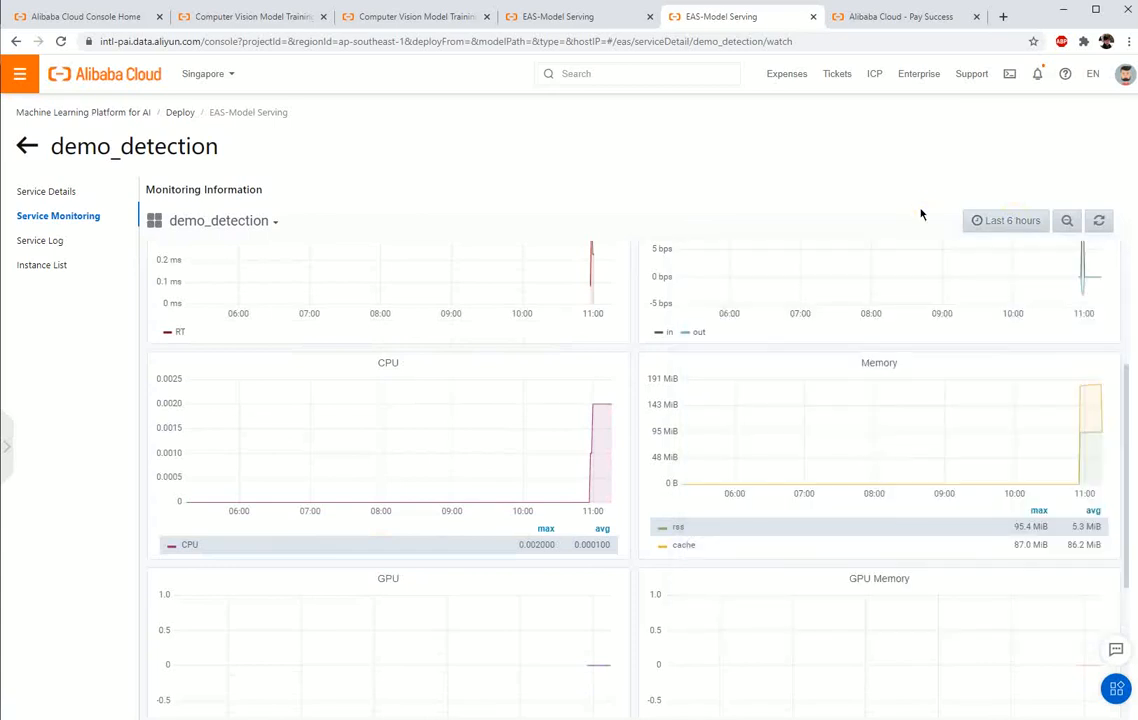
Examine the service configuration in demo_detection's details, and view its public network invocation information
left_click(22, 192)
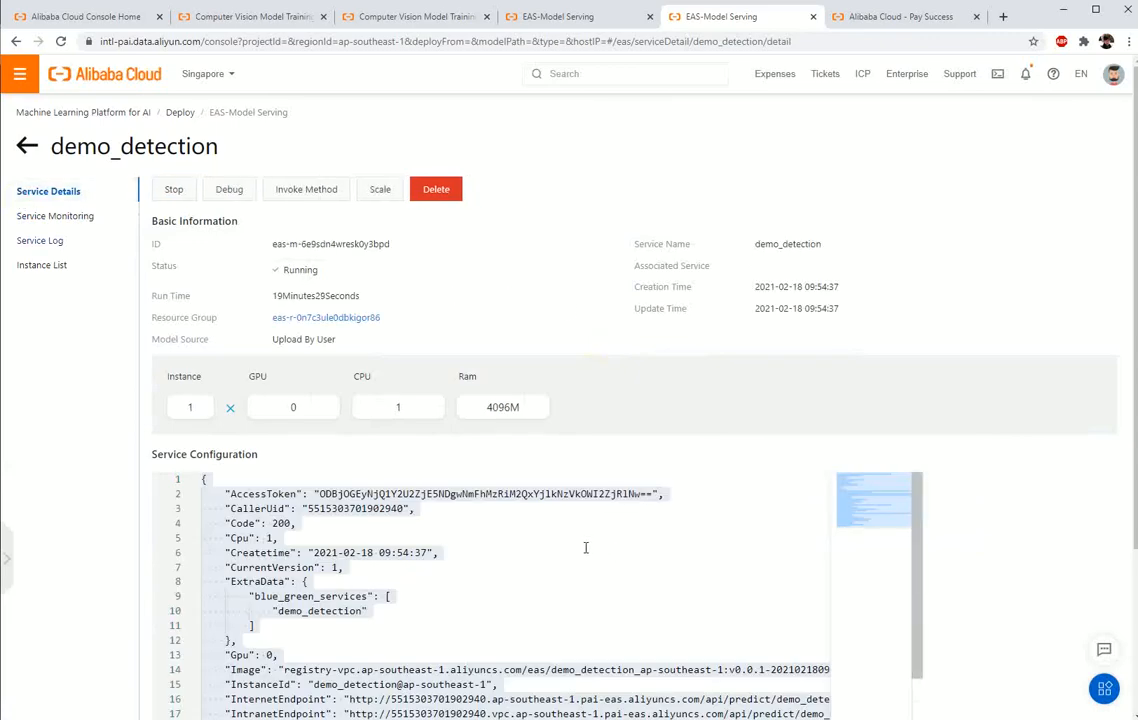
scroll(588, 551, "down", 3)
scroll(588, 551, "down", 5)
scroll(597, 600, "up", 8)
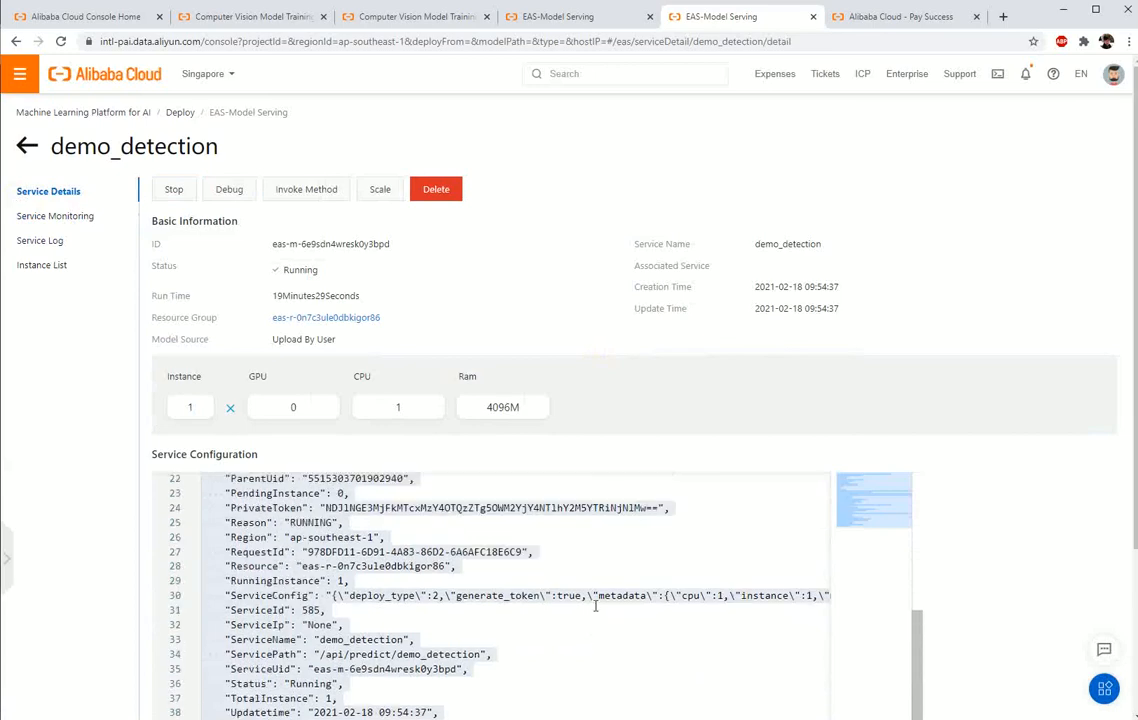
scroll(597, 611, "up", 1)
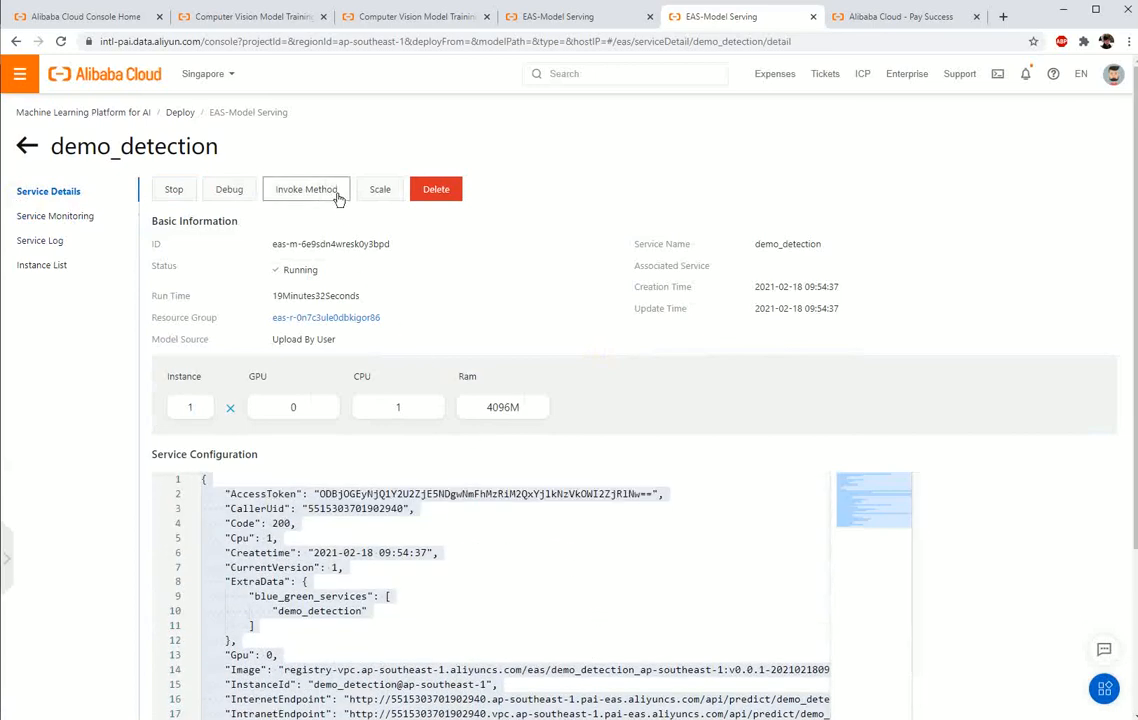
left_click(304, 190)
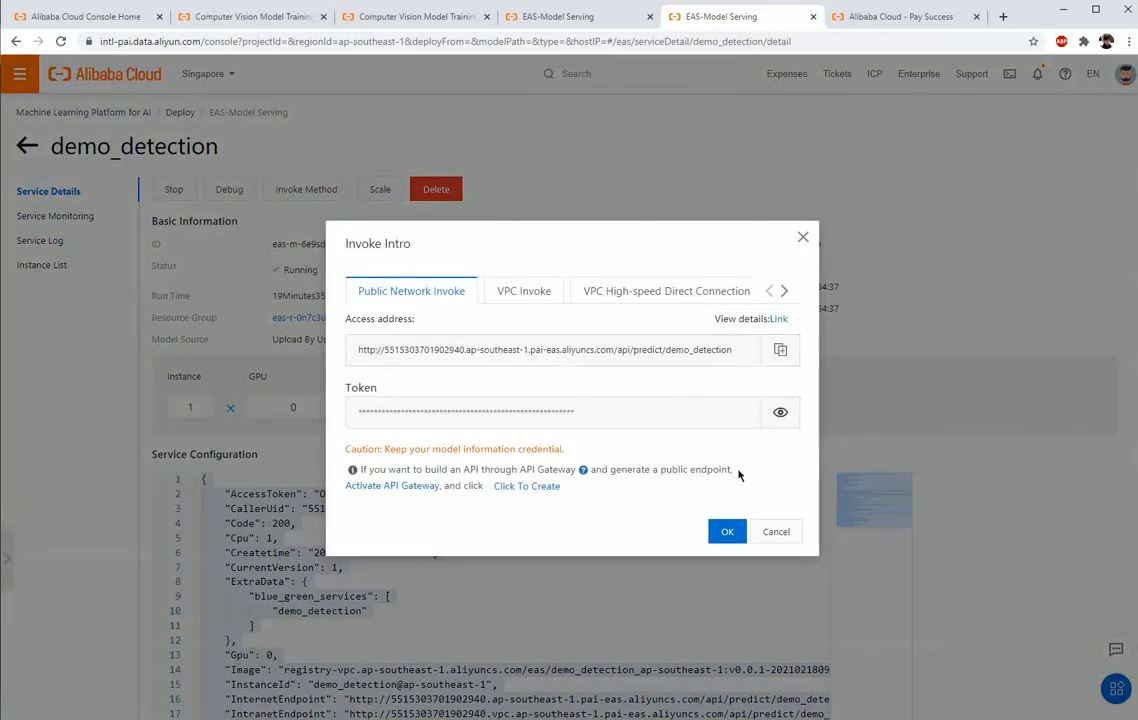
left_click(771, 539)
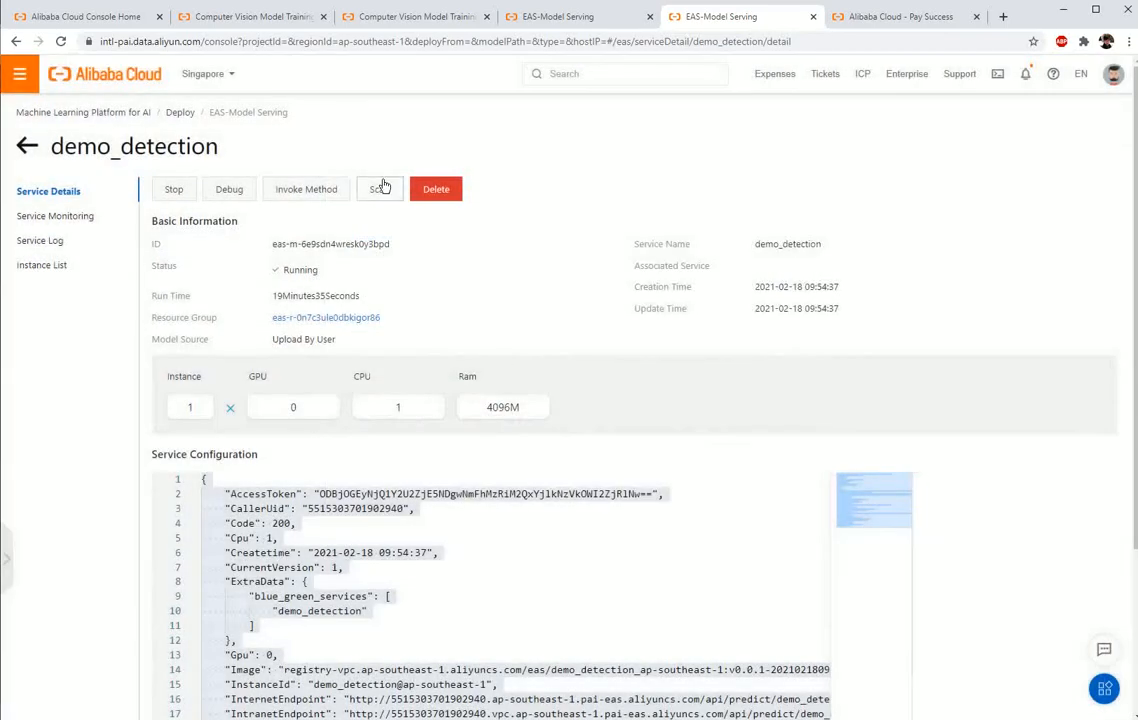
View the scaling settings for demo_detection's instances, cores and memory, and switch to the Computer Vision Model Training page
left_click(380, 189)
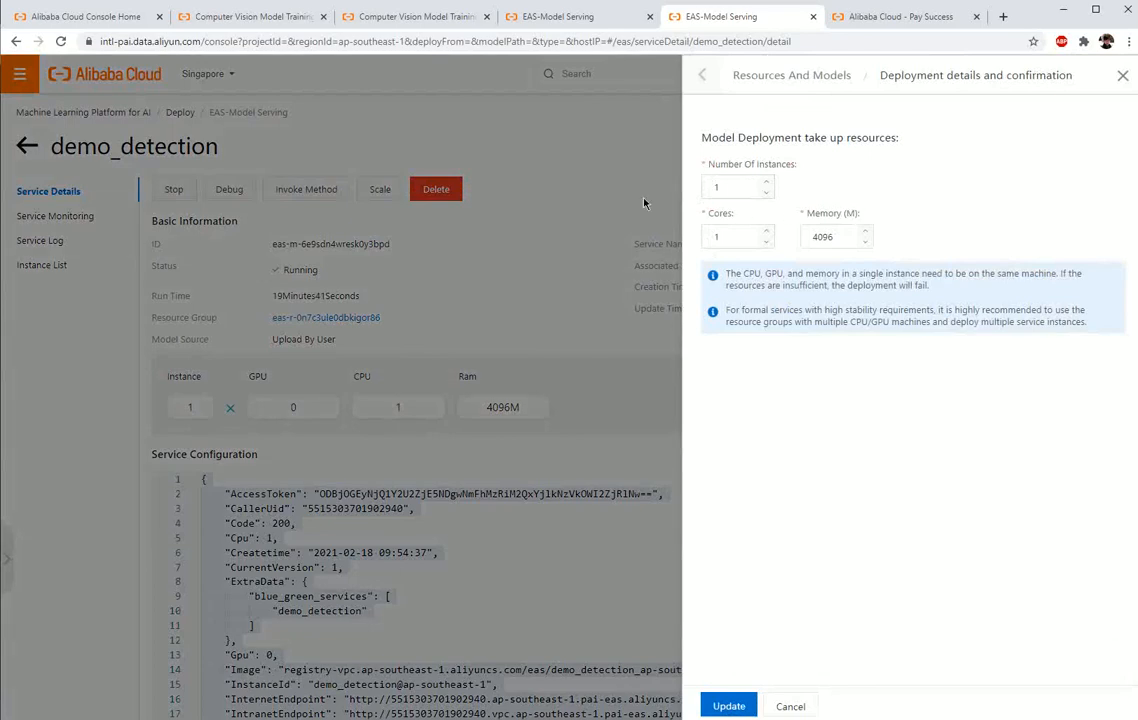
key("ctrl+2")
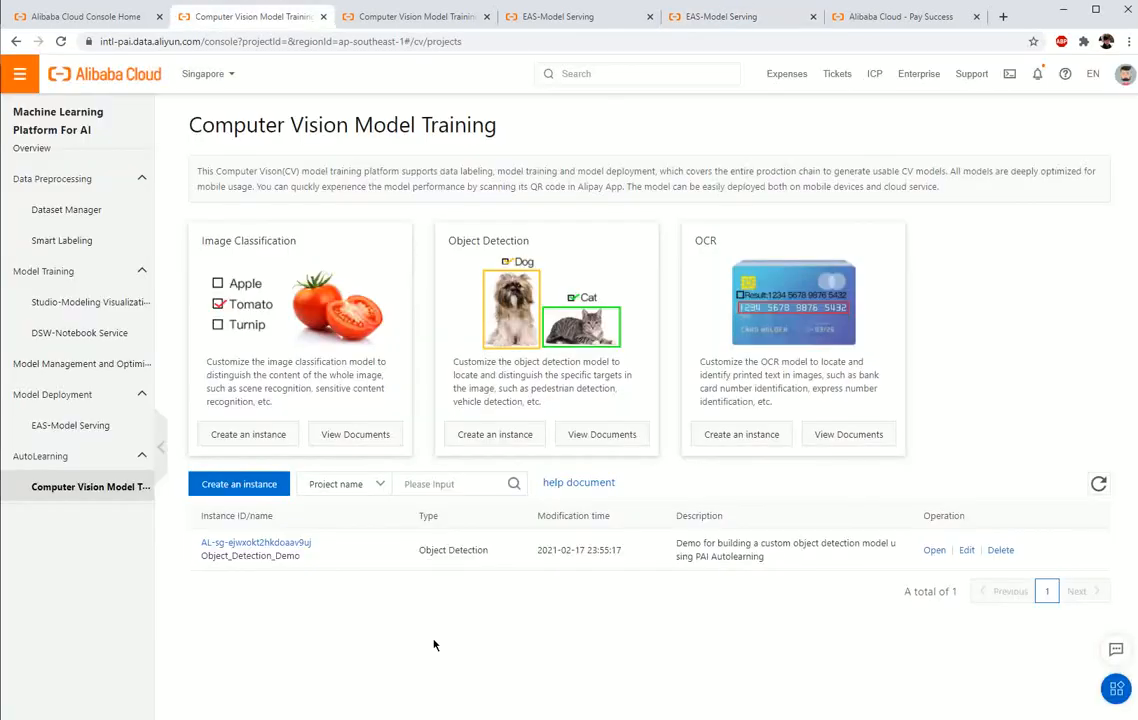